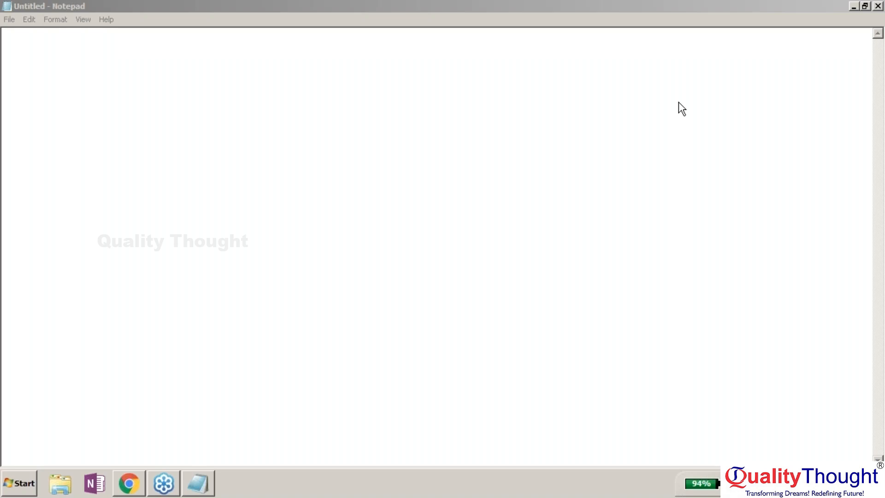
Launch Tableau and open the recent workbook Basic Charts in tableau.
left_click(470, 211)
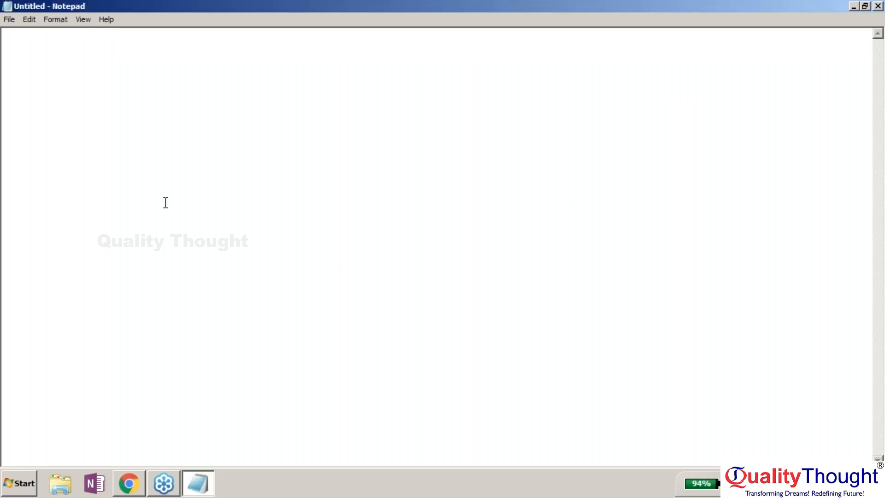
left_click(7, 488)
left_click(60, 137)
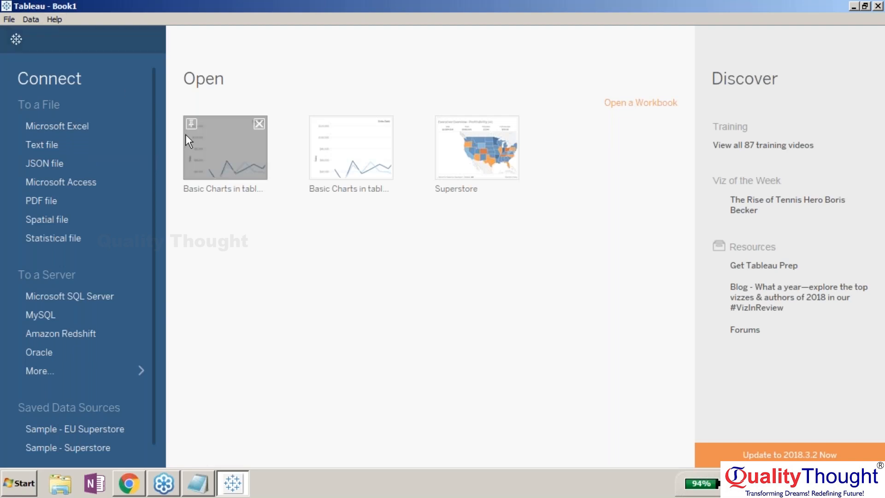
left_click(232, 149)
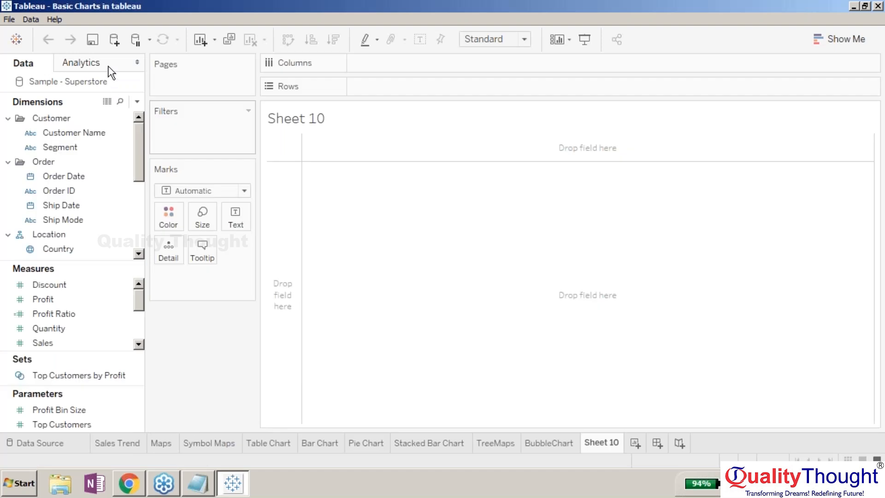
Examine the Summarize, Model and Custom analytics options offered for the empty Sheet 10.
left_click(111, 67)
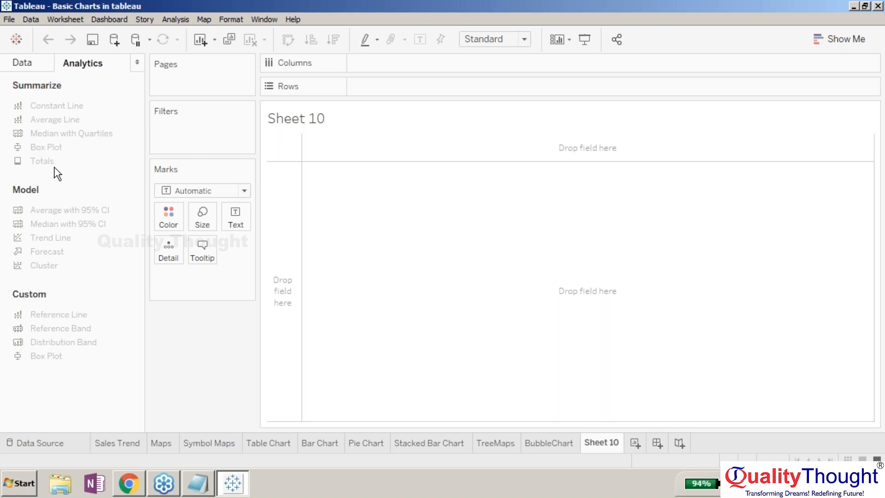
mouse_move(56, 173)
mouse_move(106, 229)
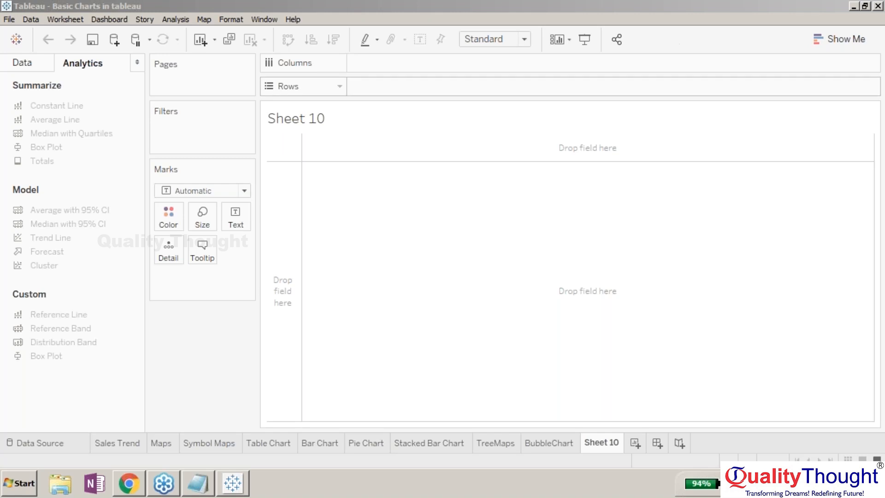
left_click(504, 9)
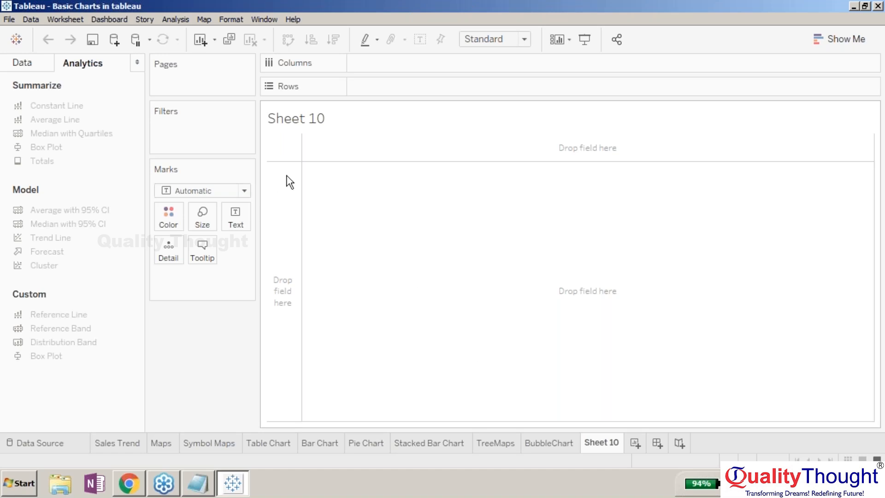
Plot Profit on the rows against Sales on the columns in Sheet 10.
left_click(23, 64)
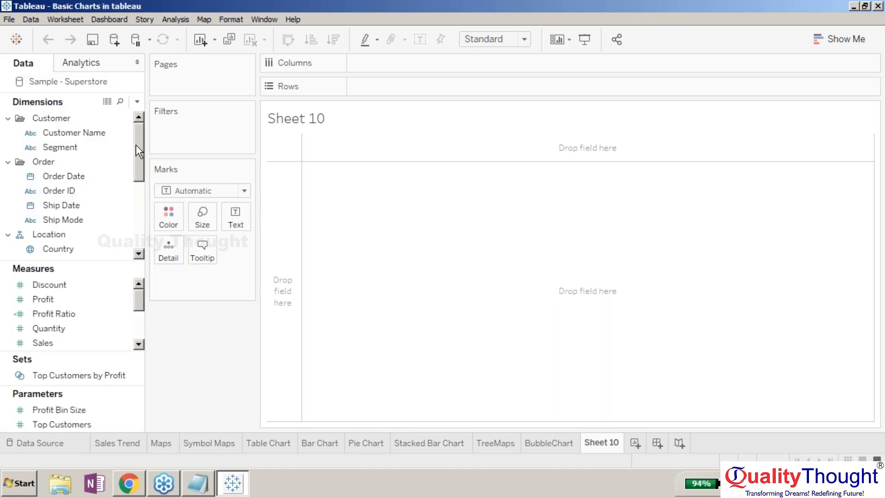
left_click(100, 299)
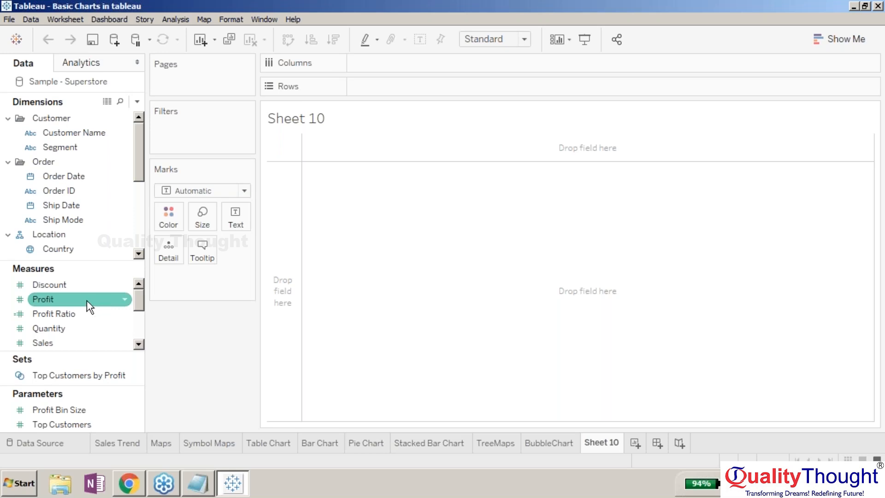
left_click_drag(86, 300, 437, 82)
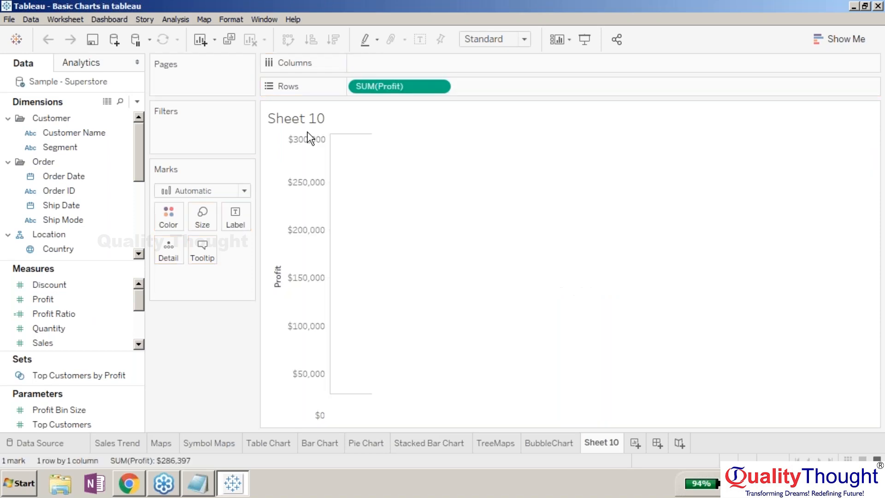
left_click_drag(61, 344, 382, 63)
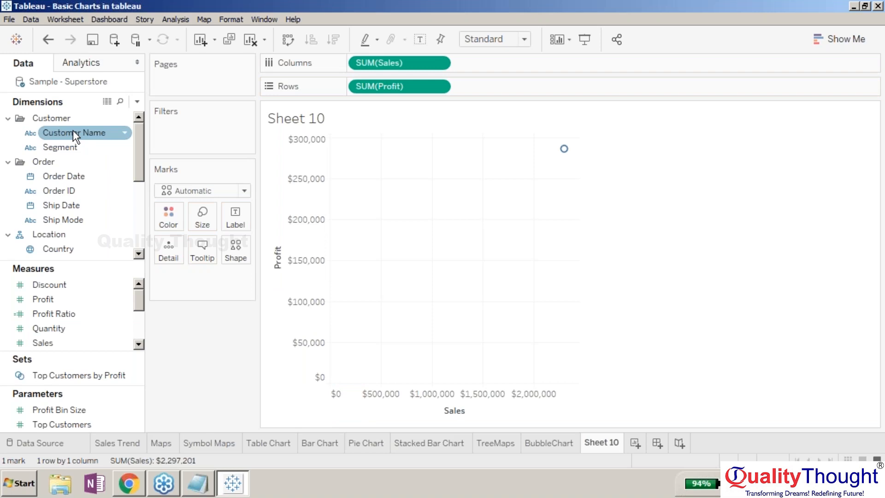
Try a Customer Name filter with no names selected and remove it from the sheet.
left_click_drag(71, 133, 185, 124)
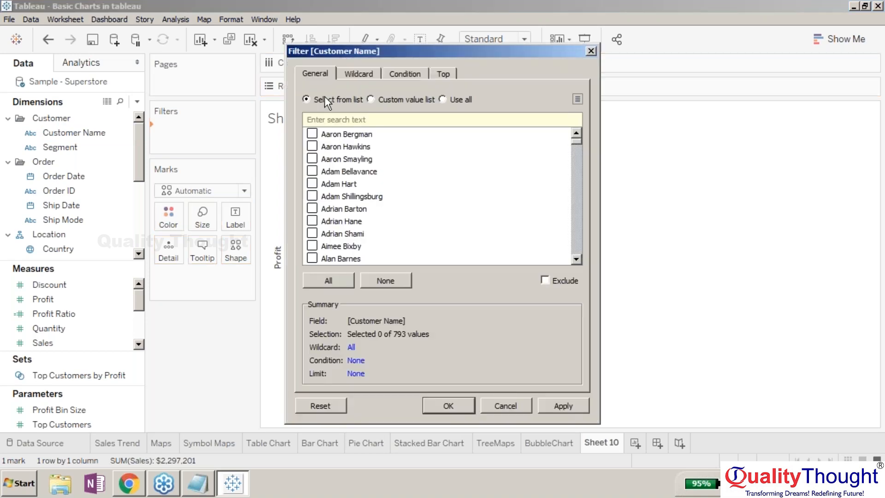
left_click(443, 404)
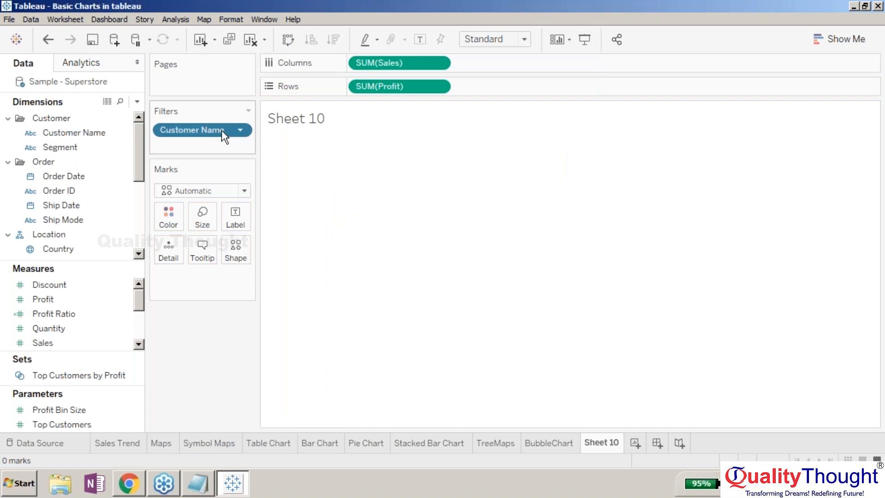
key("Delete")
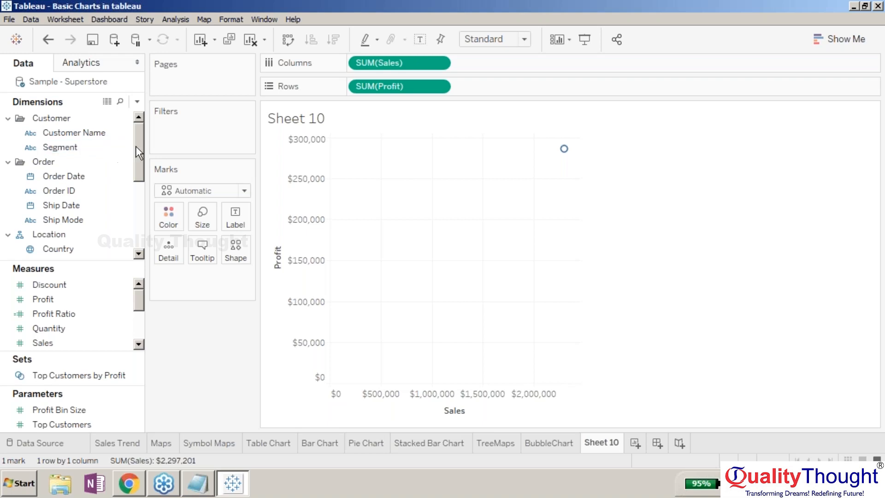
Try a Product Name filter with no products selected and remove it from the sheet.
left_click_drag(139, 162, 135, 222)
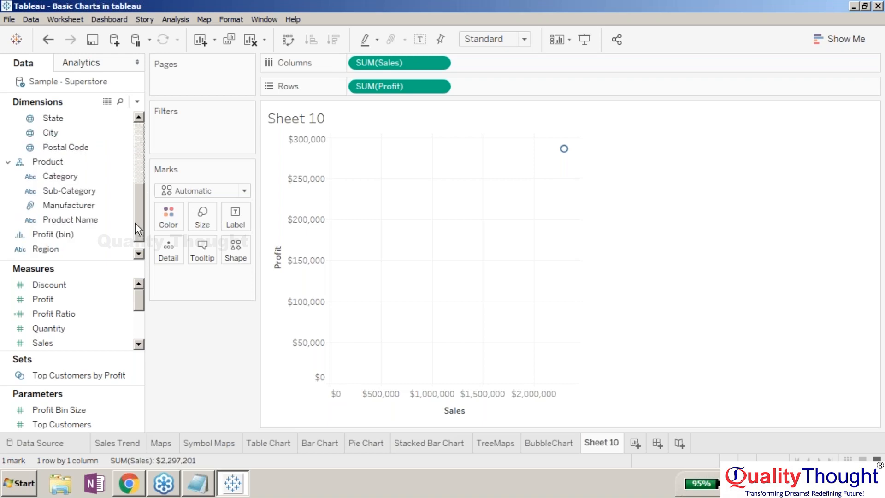
left_click(90, 222)
left_click_drag(87, 217, 216, 120)
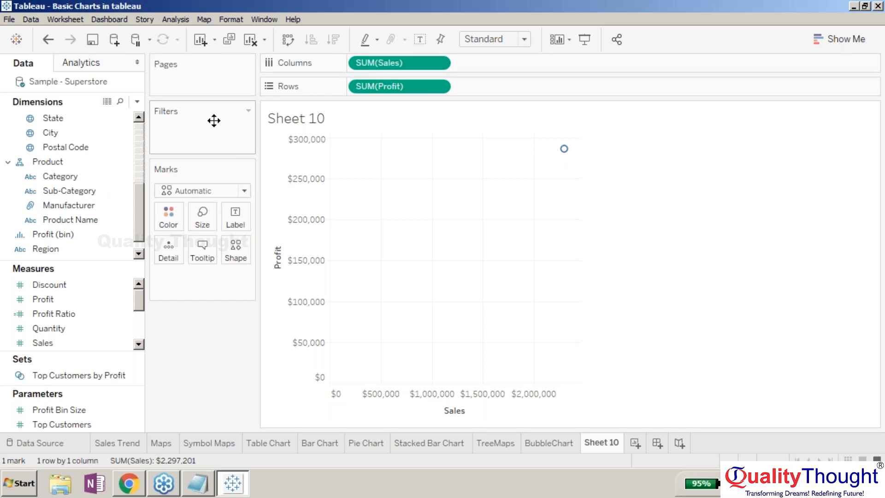
left_click(66, 224)
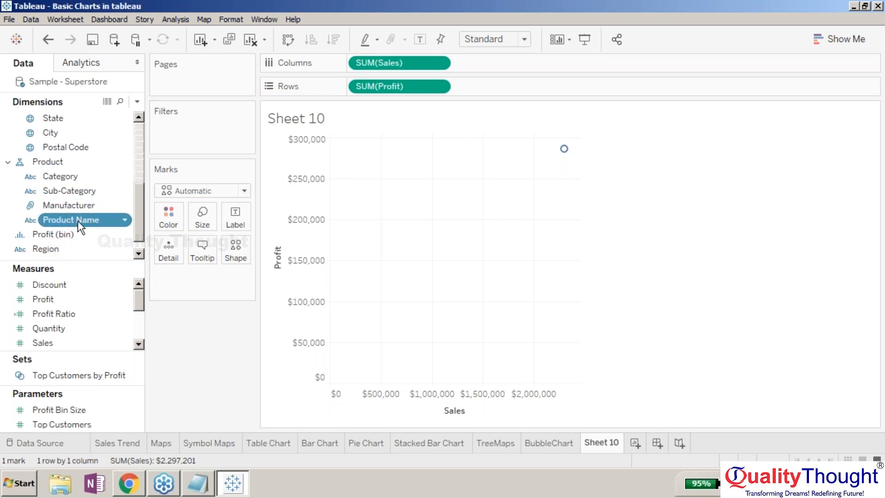
left_click_drag(78, 220, 179, 134)
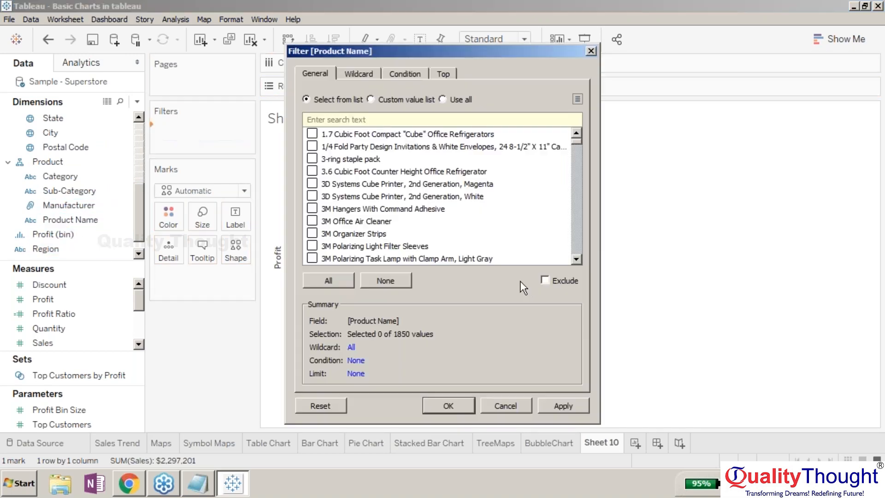
left_click(456, 405)
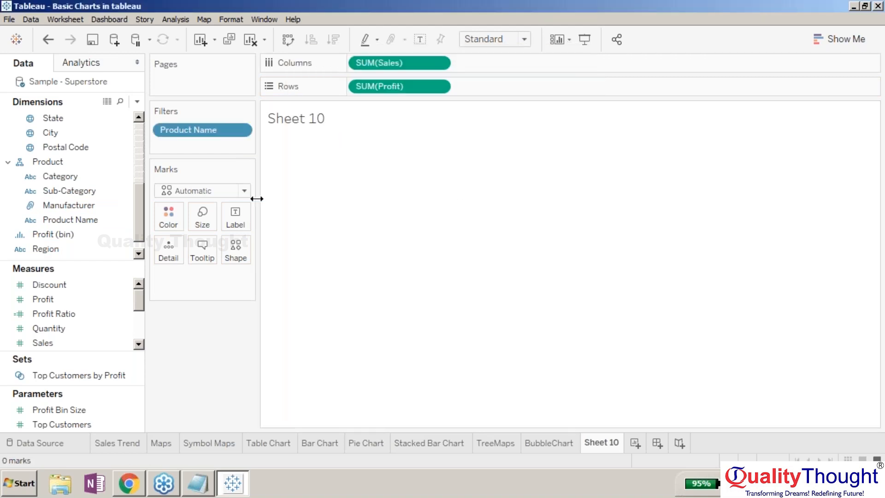
left_click_drag(195, 130, 204, 198)
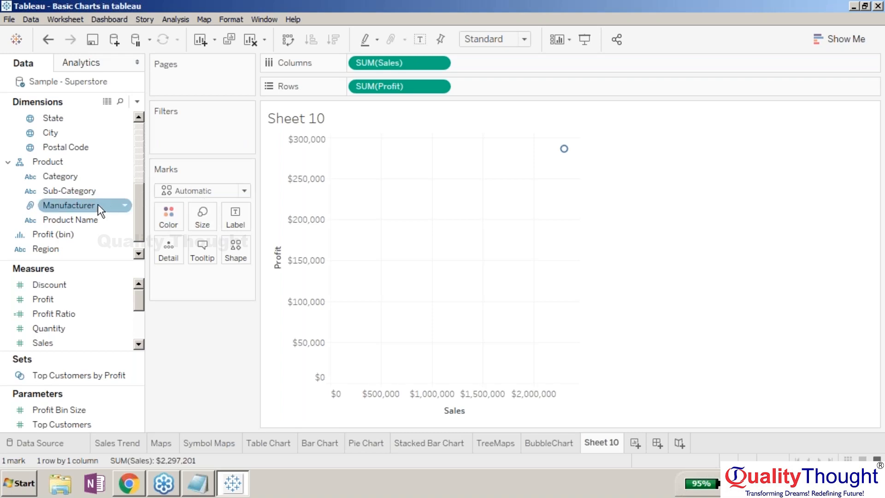
Try filtering the sheet to the Order Date years 2017 and 2018, and remove that filter.
left_click_drag(136, 213, 136, 151)
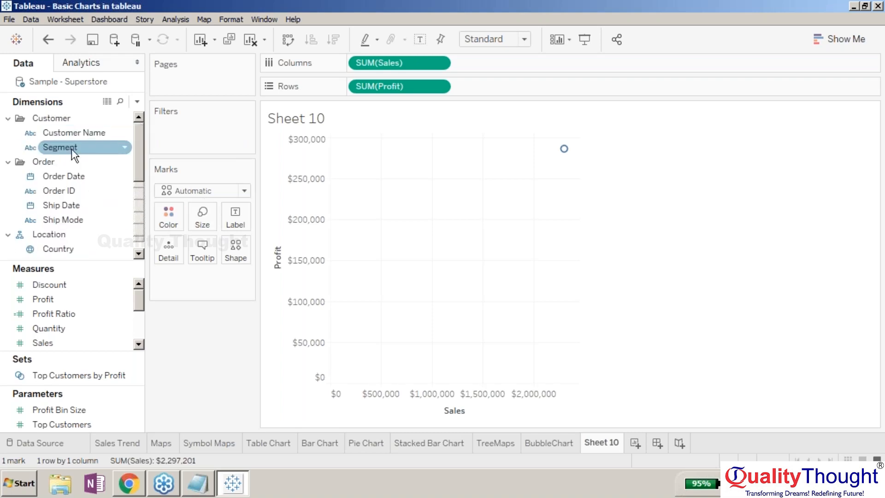
left_click_drag(52, 177, 170, 129)
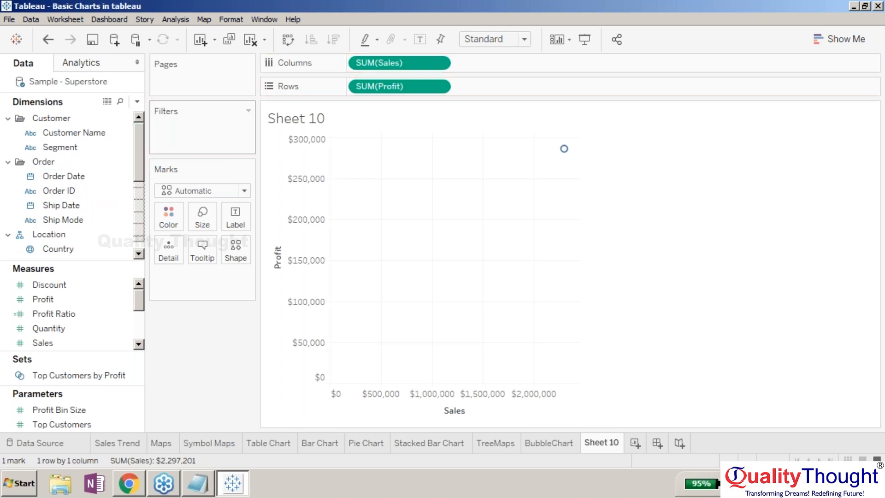
left_click_drag(71, 177, 168, 126)
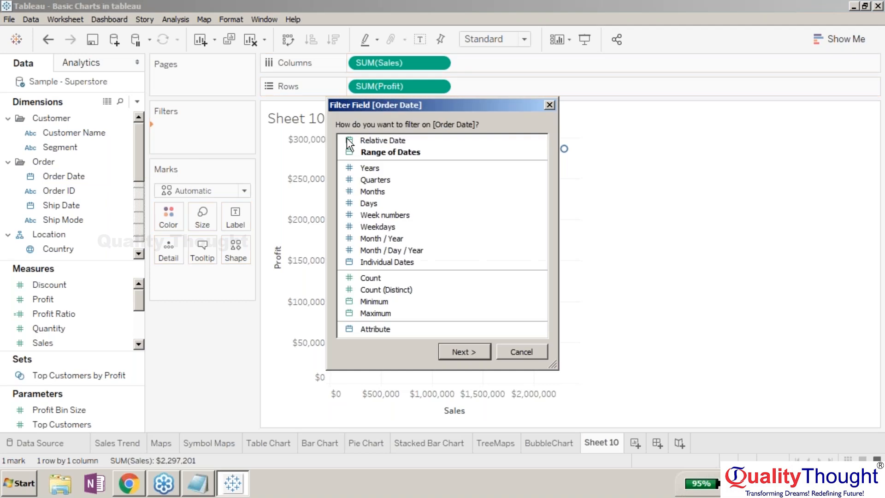
double_click(369, 168)
left_click(312, 163)
left_click(313, 151)
left_click(442, 412)
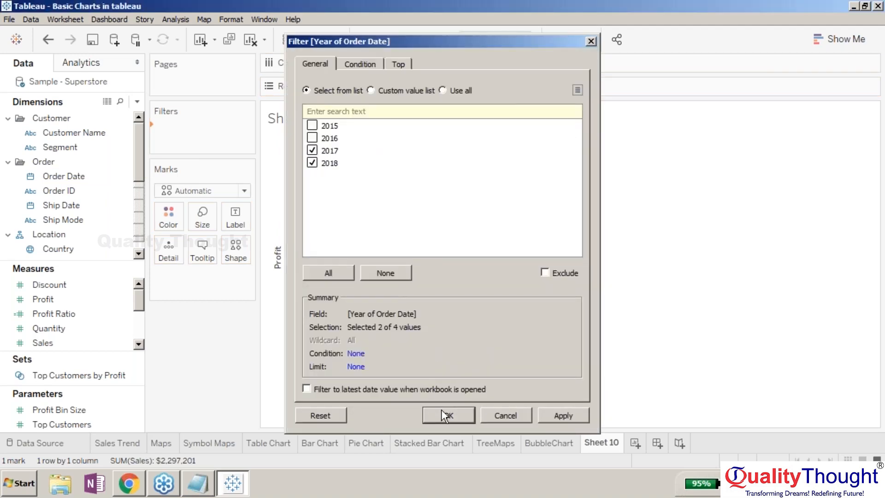
mouse_move(563, 156)
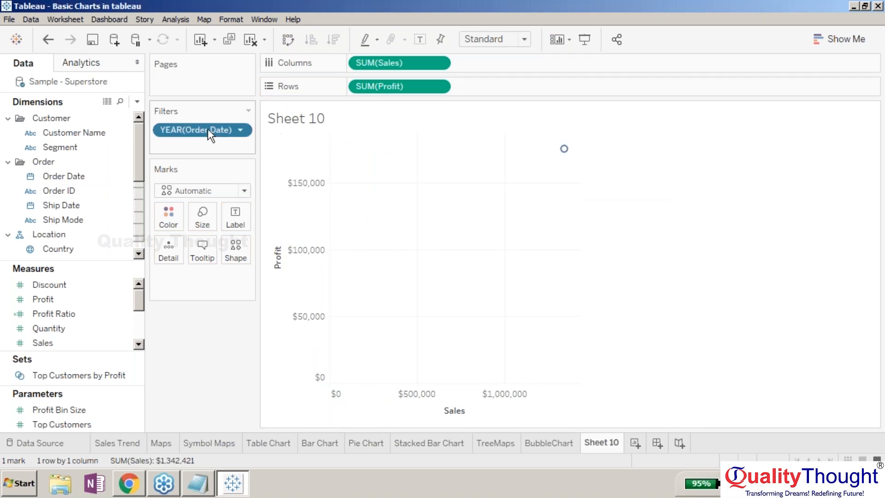
key("Delete")
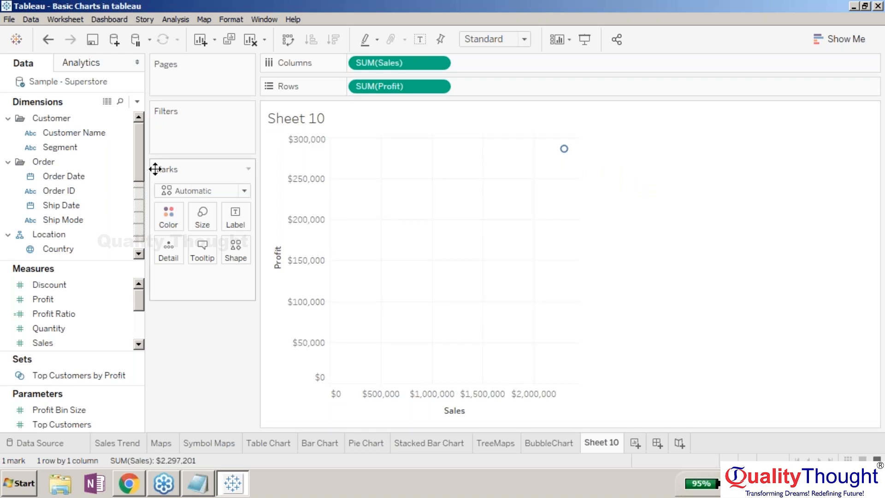
Break the single mark down by Customer Name, assigning the field to Detail instead of Size.
left_click_drag(79, 132, 201, 215)
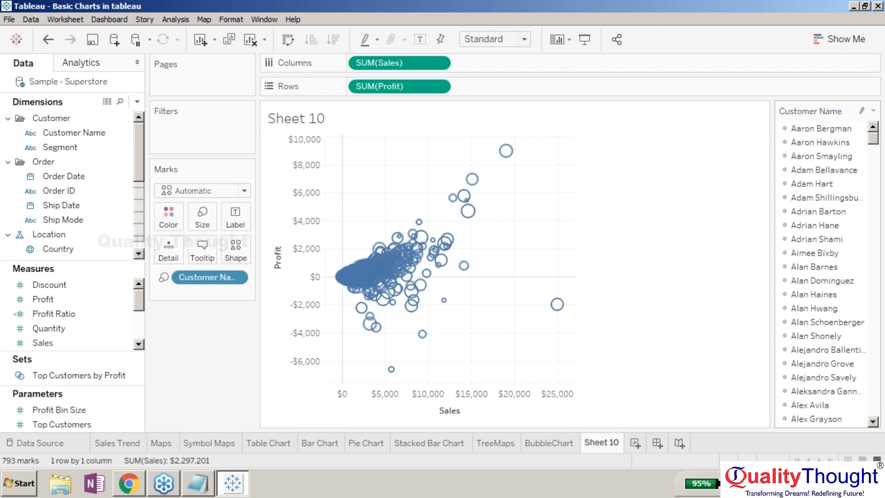
mouse_move(507, 153)
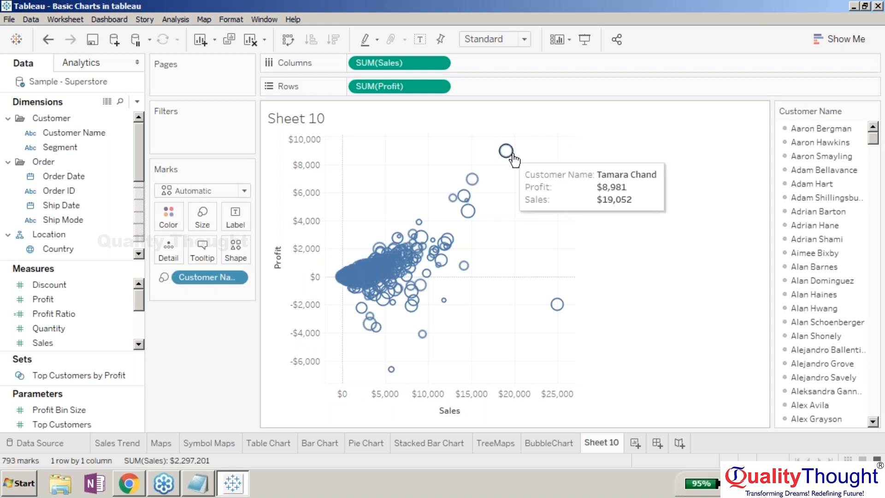
mouse_move(380, 318)
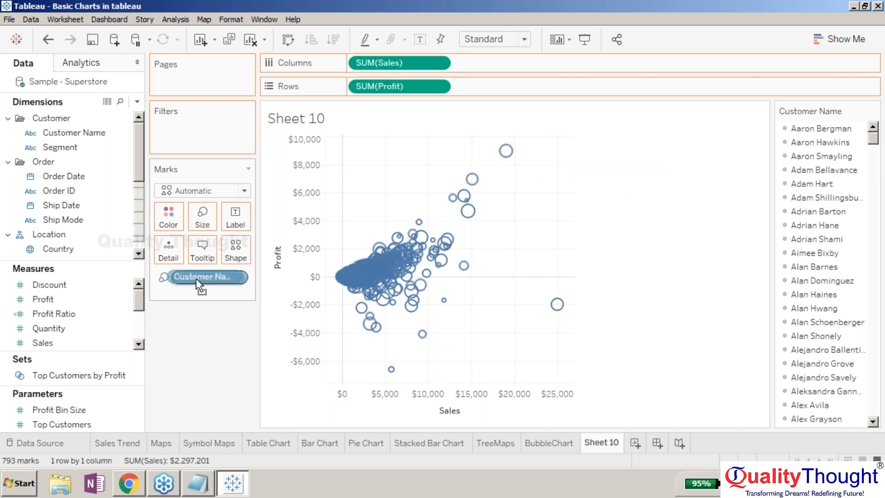
left_click_drag(195, 278, 187, 254)
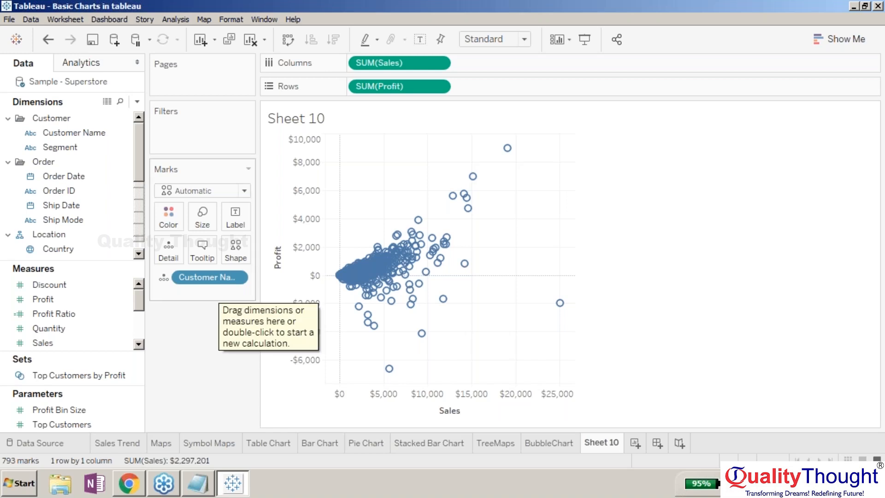
Color the scatter plot marks by Profit and place the color legend below the Marks card.
left_click(106, 62)
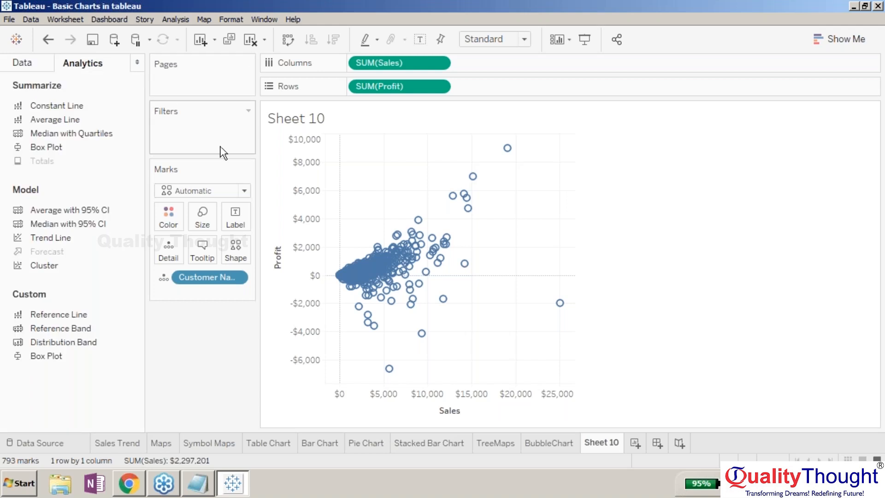
left_click(20, 65)
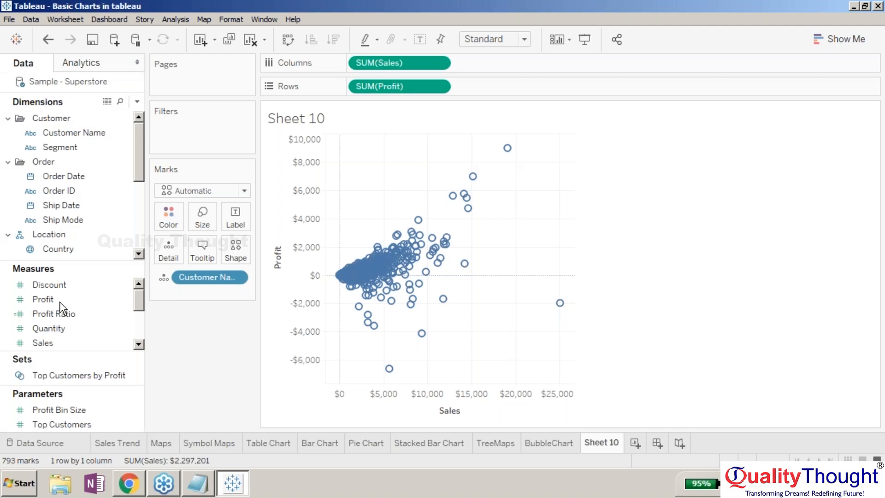
left_click_drag(61, 298, 173, 218)
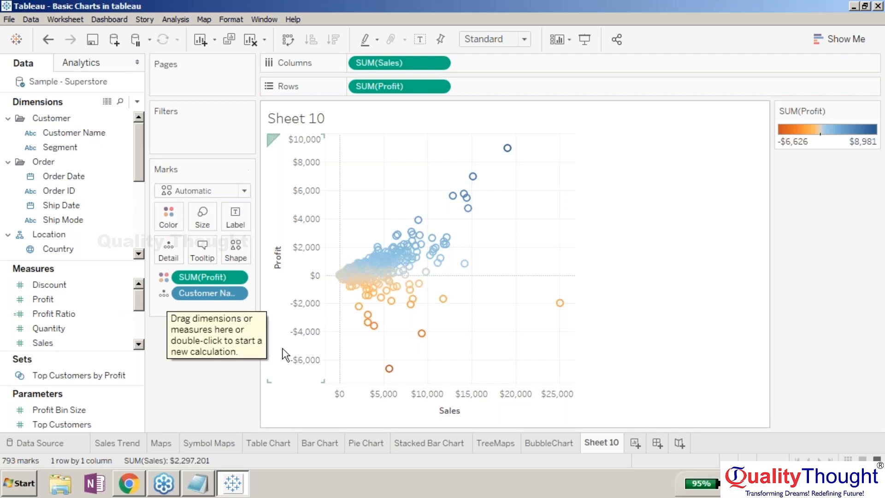
left_click_drag(822, 119, 189, 339)
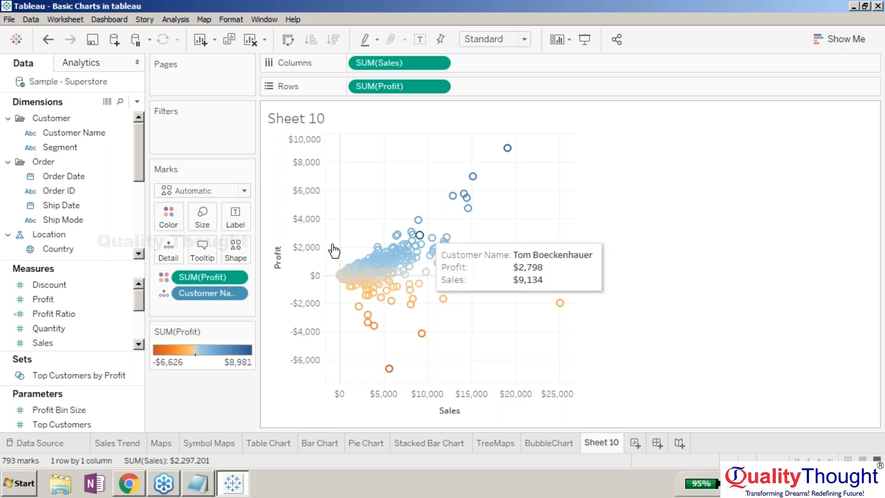
Add a trend line from the analytics options to the Profit versus Sales scatter plot.
left_click(103, 64)
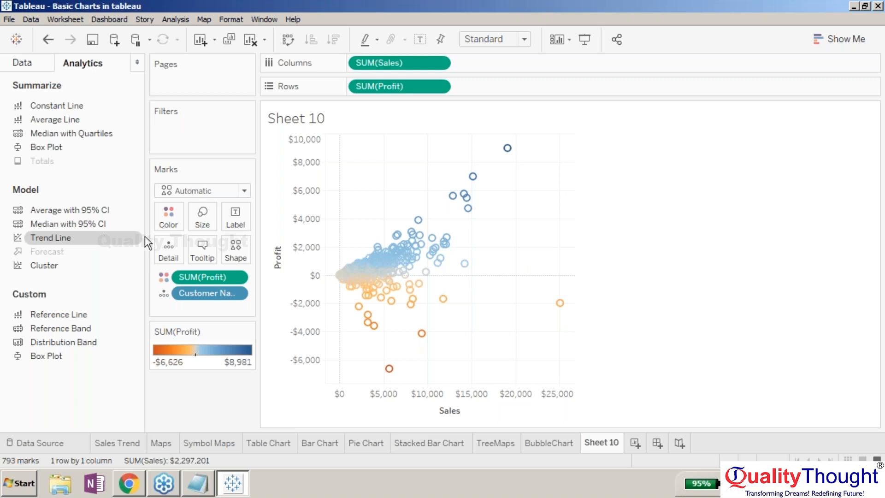
left_click_drag(144, 236, 516, 221)
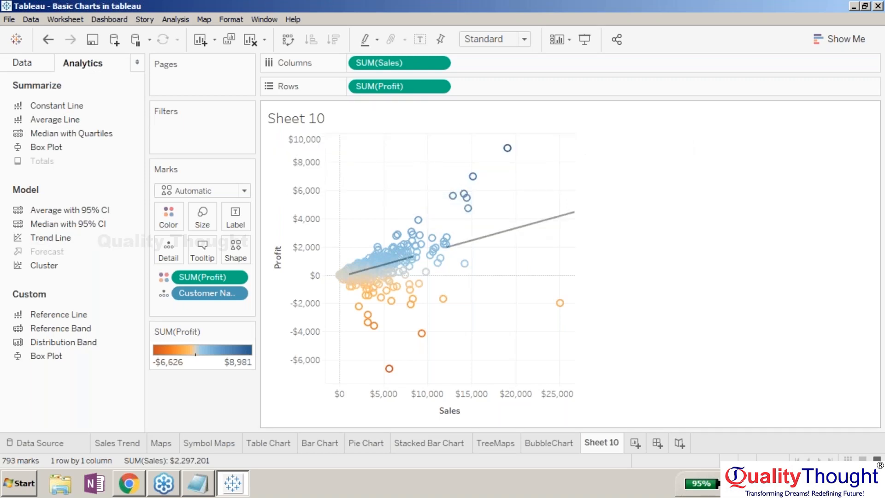
Remove the existing trend line from the scatter plot and add a new Linear trend line.
left_click(518, 227)
left_click(618, 225)
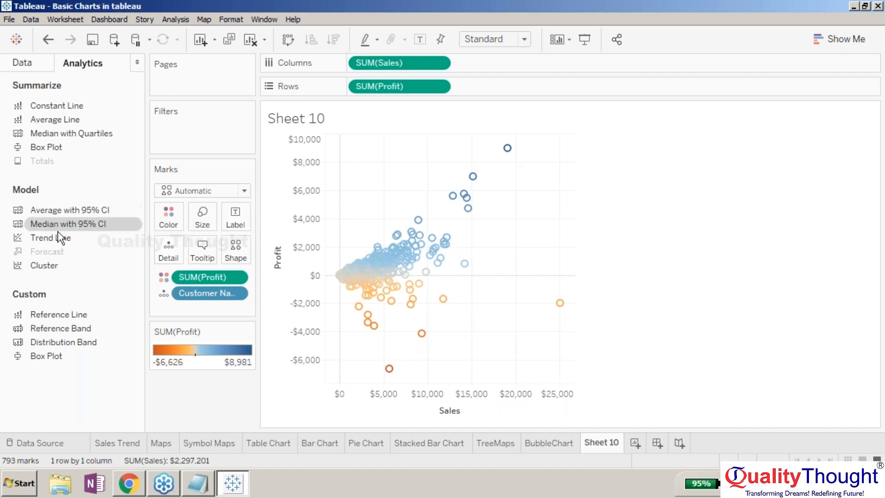
left_click_drag(69, 244, 658, 168)
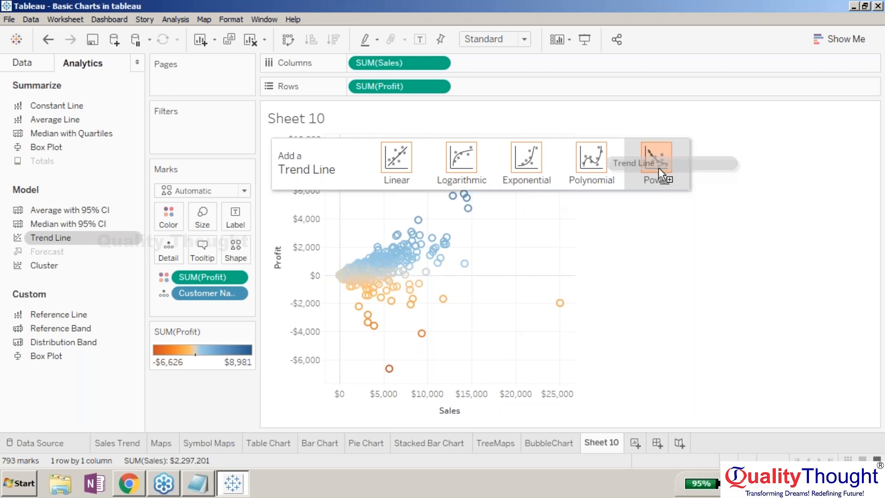
left_click_drag(658, 168, 397, 163)
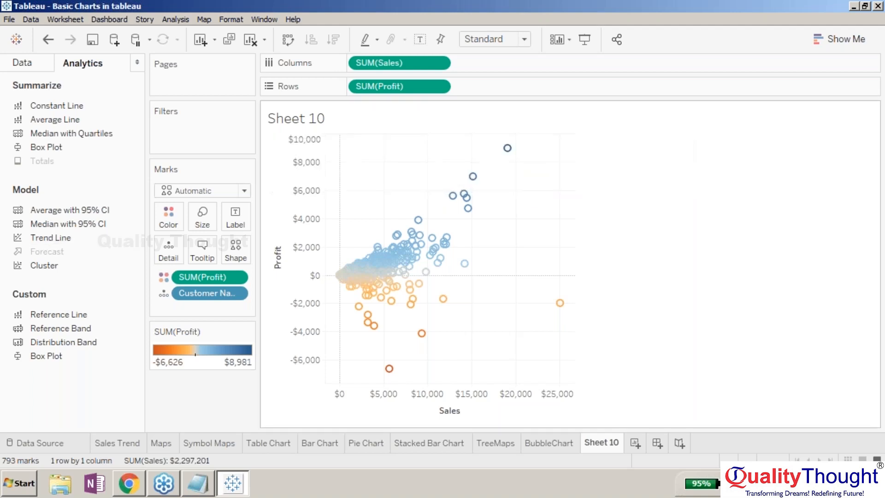
mouse_move(543, 228)
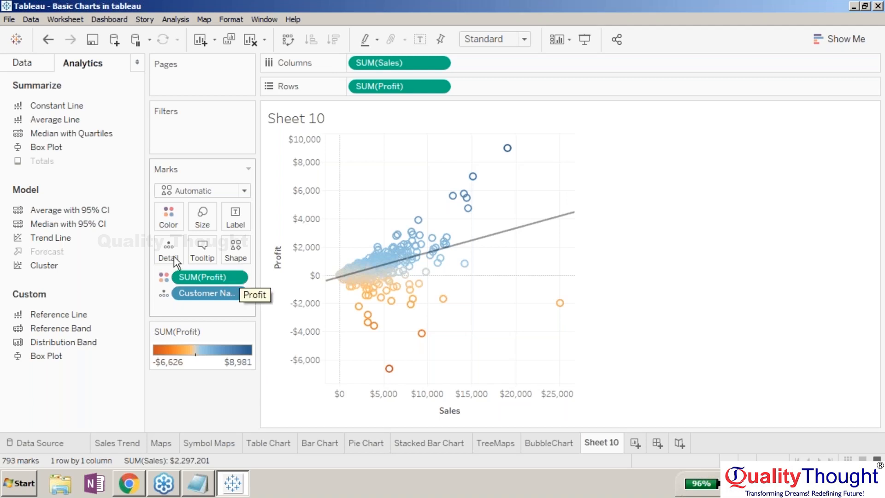
Select the customer marks lying clearly below $0 profit in the scatter plot and exclude them from the view.
left_click(33, 67)
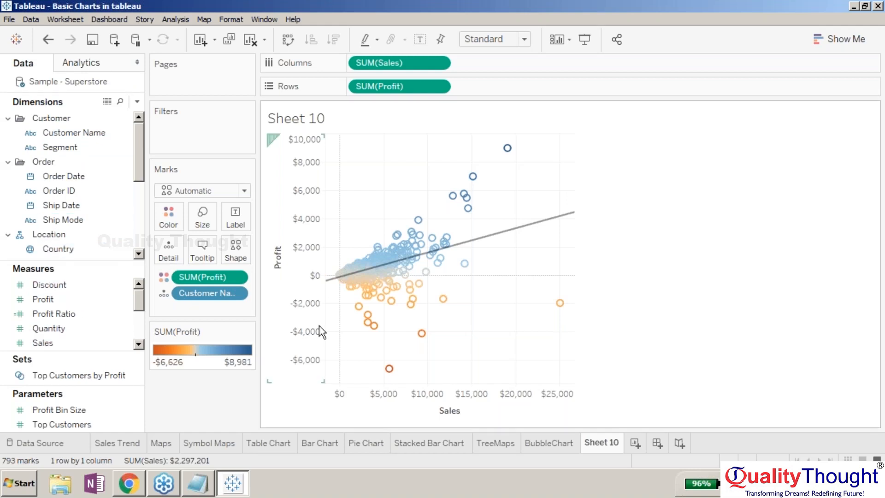
left_click_drag(561, 374, 326, 283)
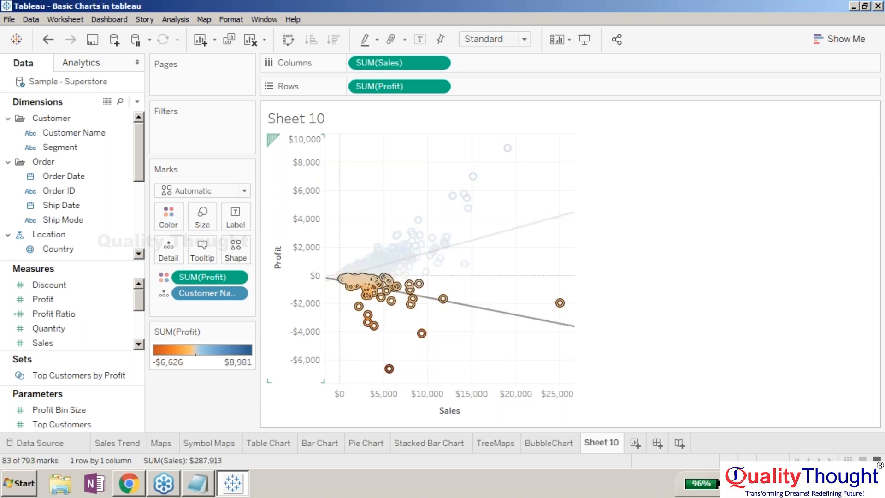
right_click(377, 285)
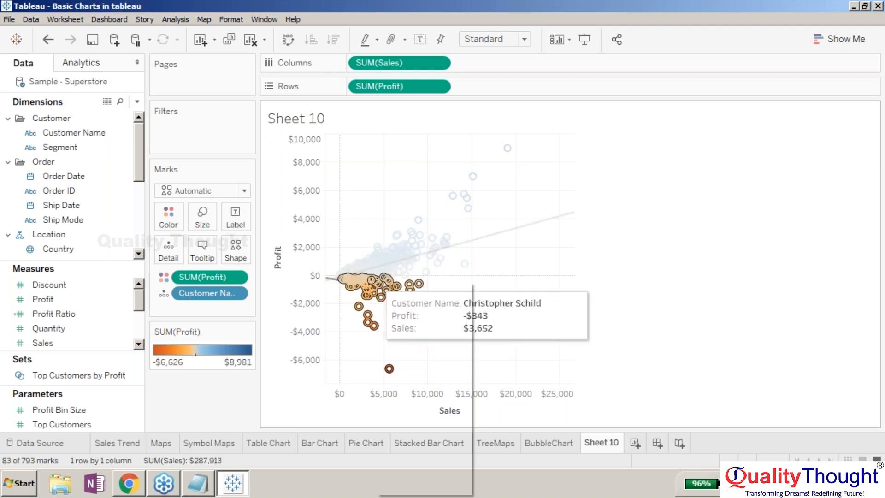
right_click(360, 283)
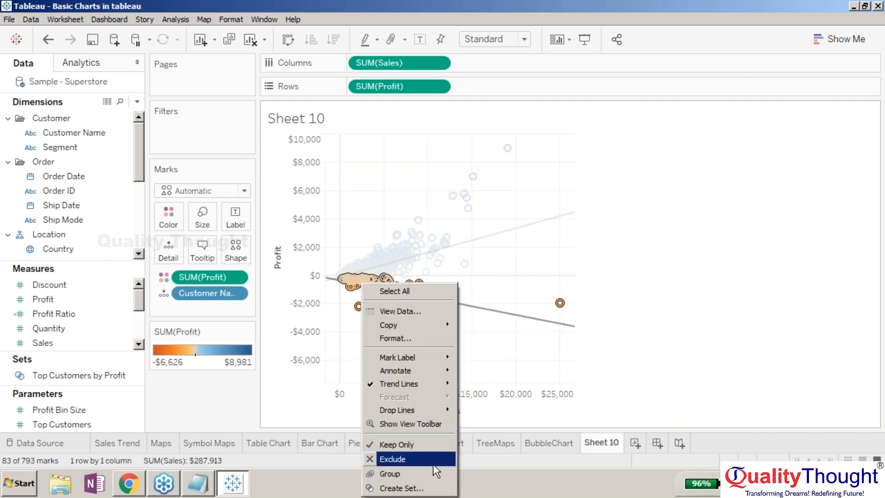
left_click(433, 464)
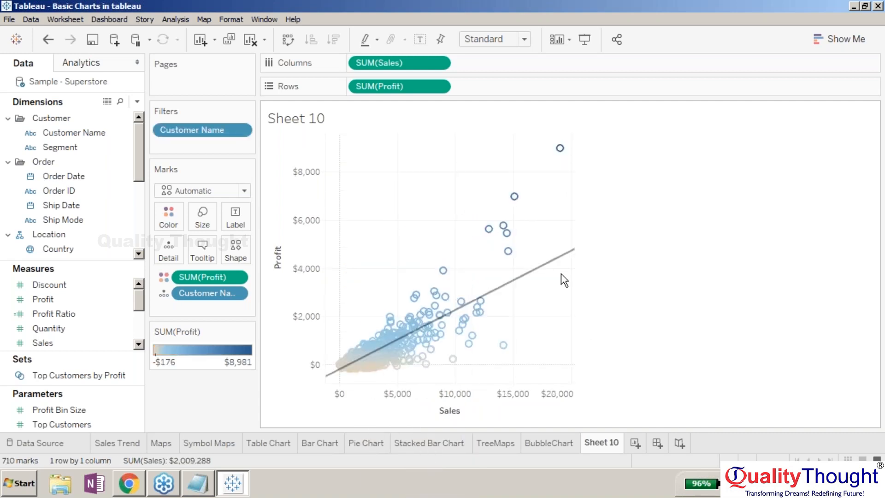
Try excluding the six highest-profit customers, those above $4,000 profit, from the scatter plot.
mouse_move(558, 269)
left_click_drag(370, 139, 574, 263)
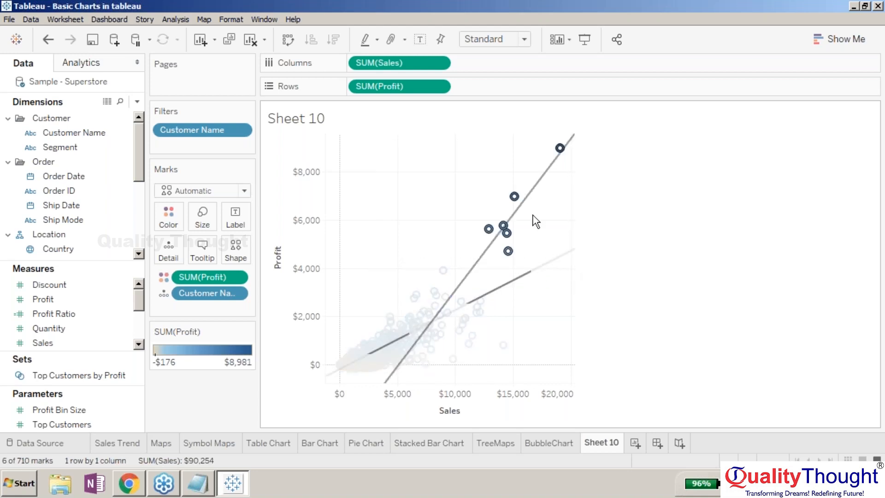
right_click(515, 196)
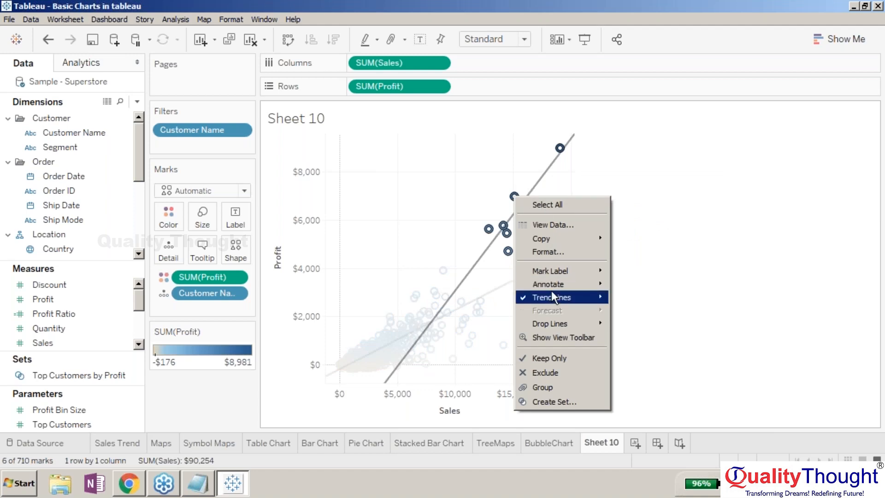
left_click(546, 372)
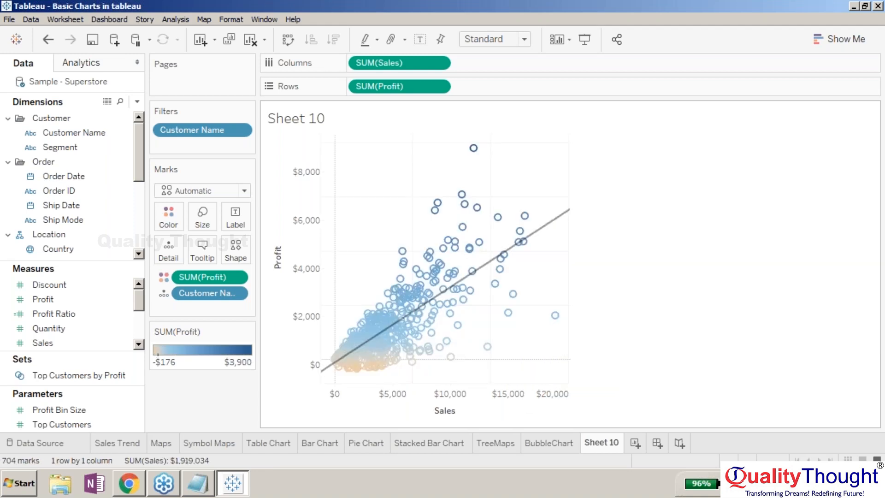
Try also excluding the next five high-profit customers, those near and above $3,000 profit.
mouse_move(550, 231)
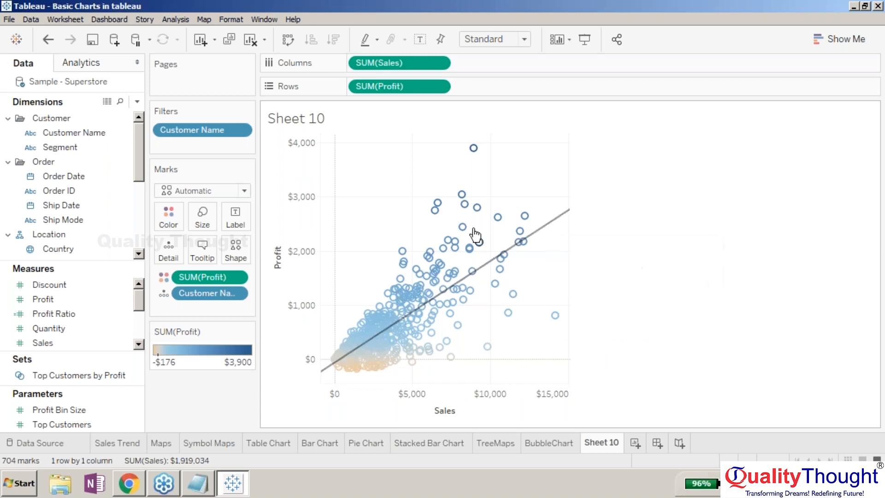
left_click_drag(373, 143, 502, 210)
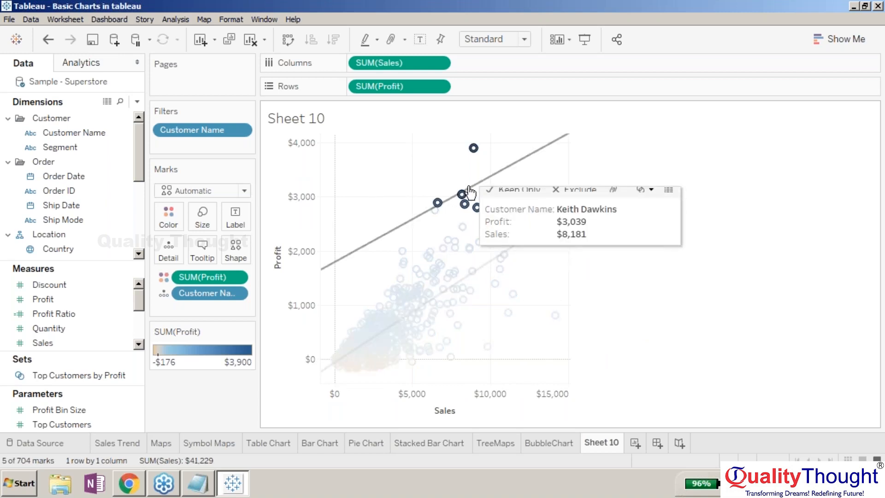
right_click(469, 189)
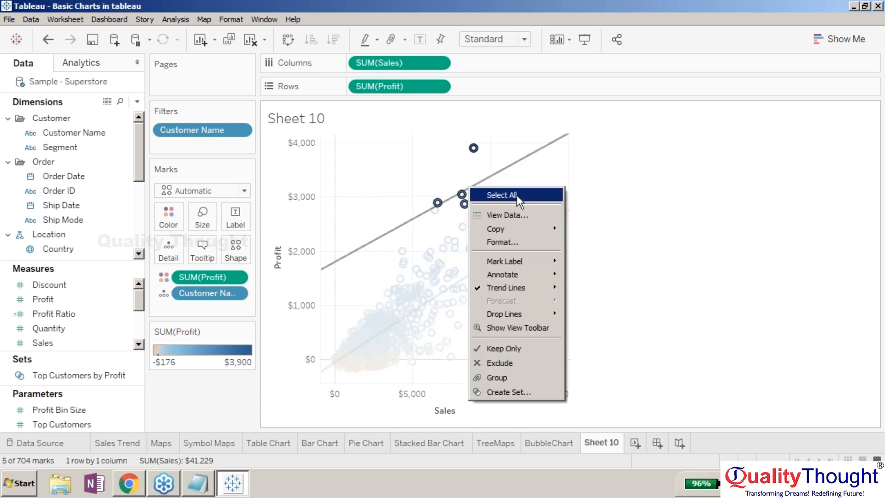
left_click(515, 358)
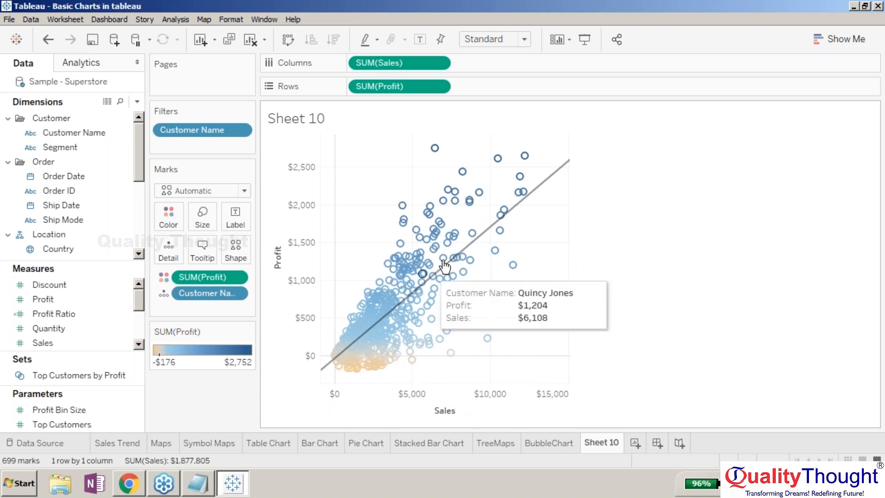
Examine the linear trend line's equation, R-squared and p-value, and clear the line's selection.
mouse_move(498, 225)
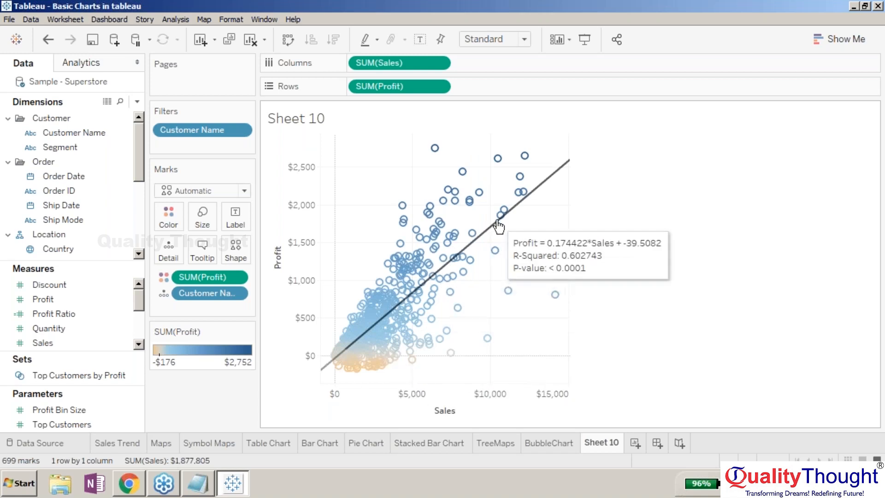
left_click(517, 209)
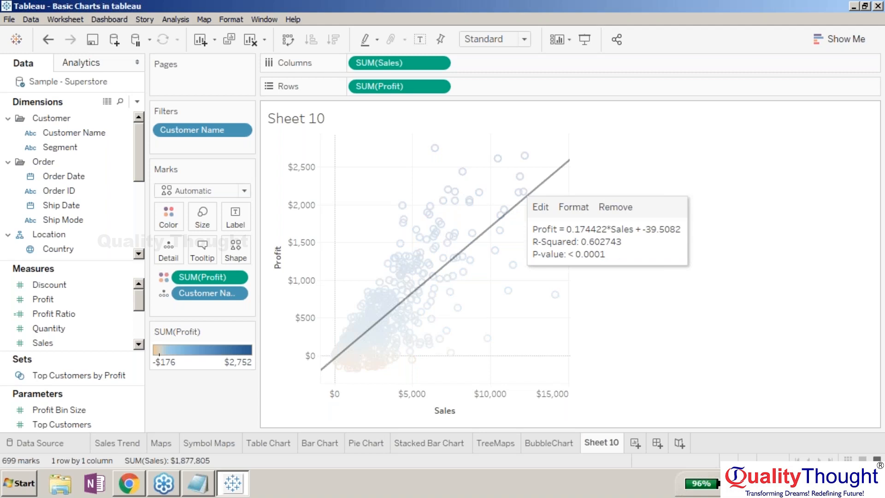
left_click(519, 205)
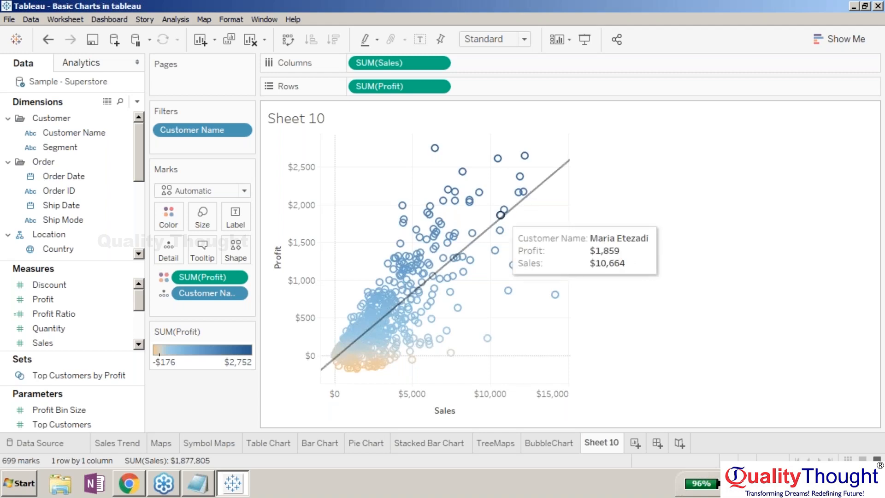
Undo the last two exclusions of high-profit customers.
key("ctrl+z")
key("ctrl+z")
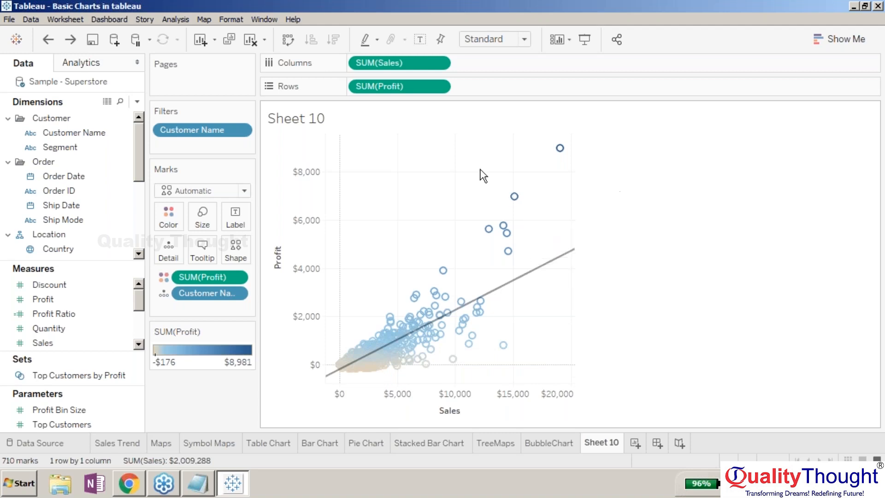
Rename the current sheet as TrendLine.
right_click(607, 440)
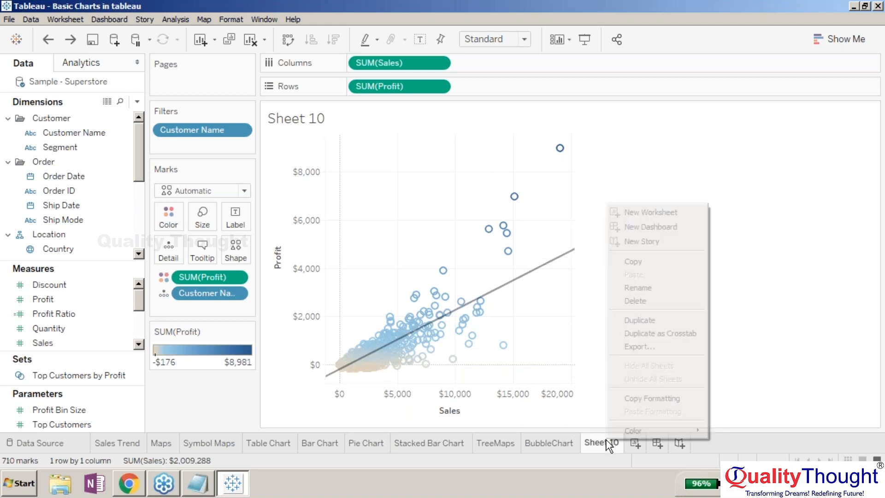
left_click(674, 287)
type("TrendLine")
key("Return")
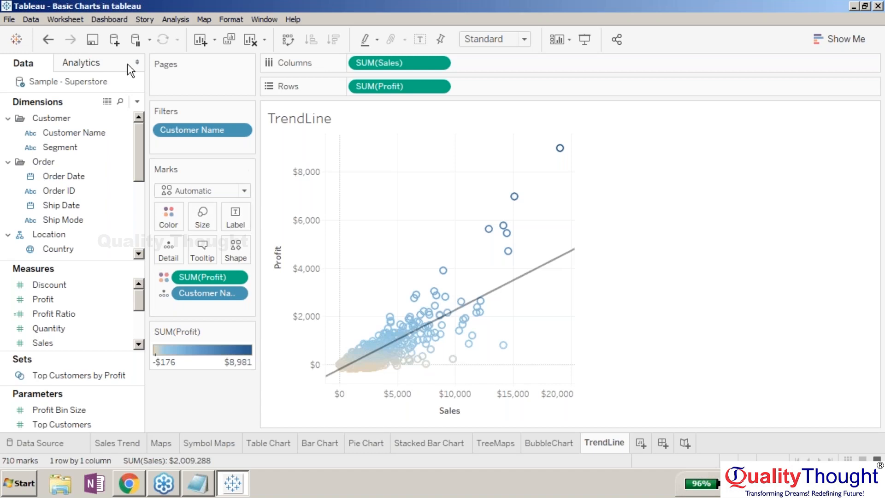
Show the analytics options and widen the scatter plot until it nearly fills the width of the view.
left_click(112, 66)
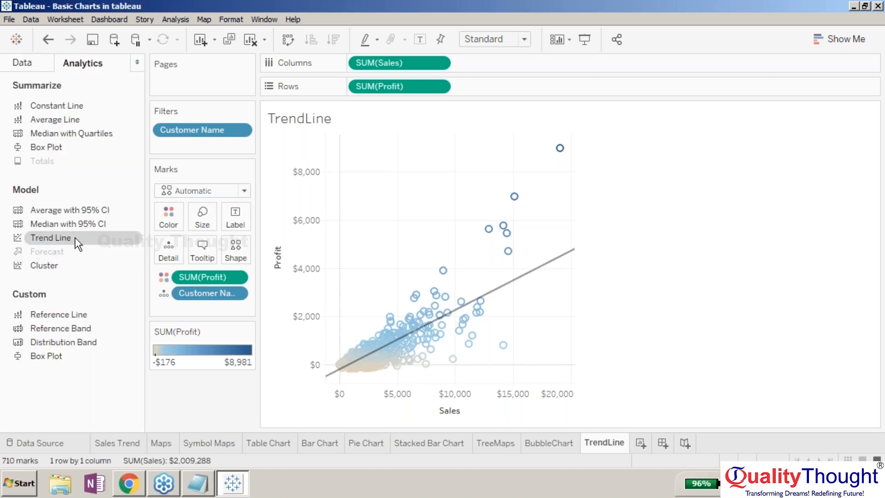
mouse_move(505, 289)
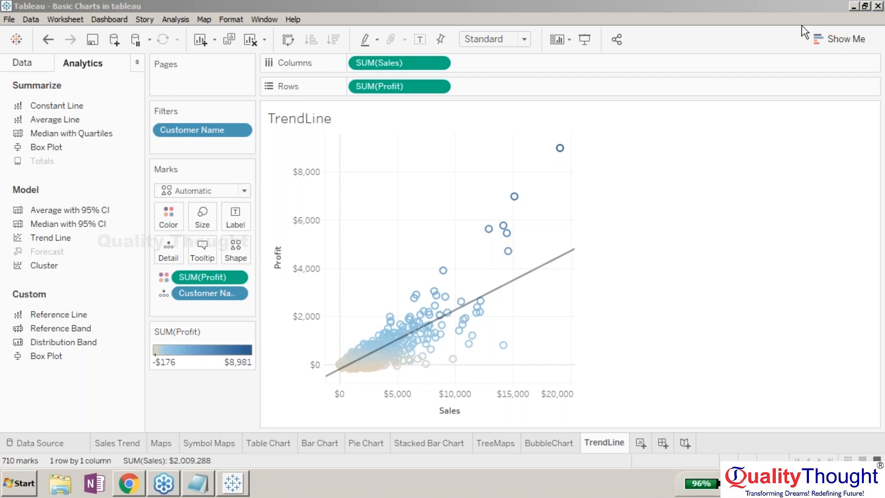
mouse_move(534, 278)
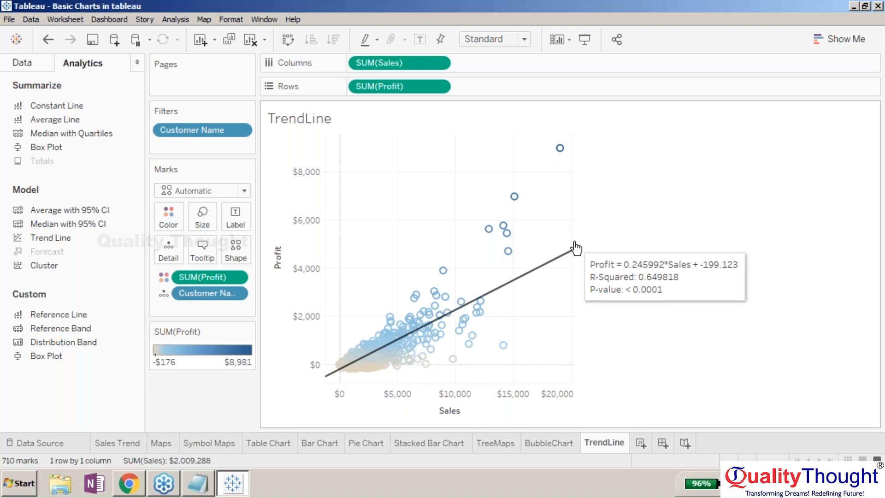
left_click_drag(574, 241, 836, 222)
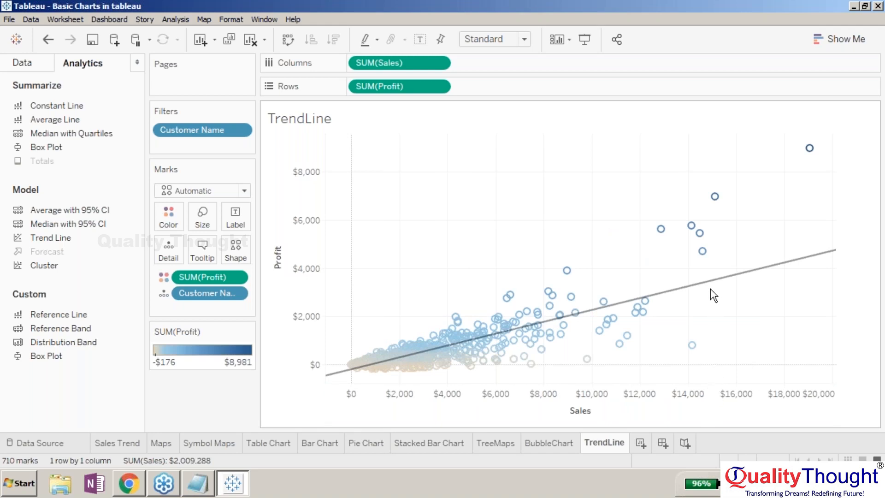
Change the trend line's model type to Logarithmic and inspect the equation of the resulting curve.
mouse_move(712, 288)
mouse_move(759, 274)
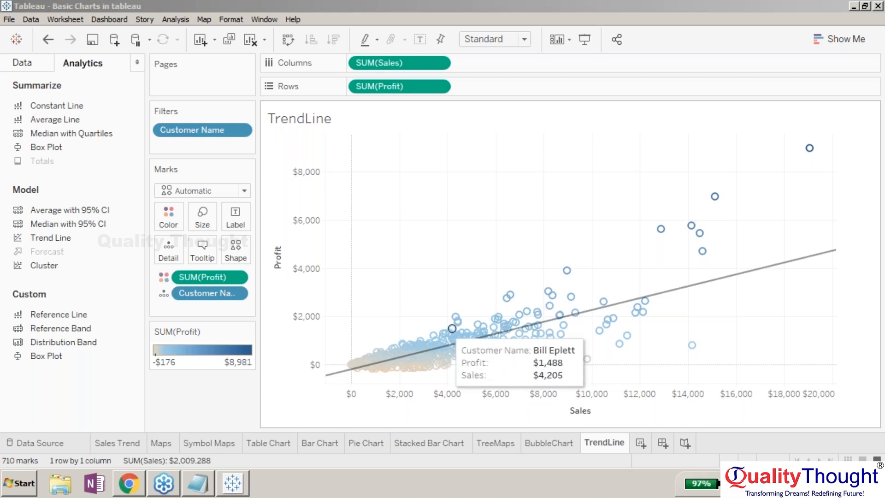
mouse_move(513, 340)
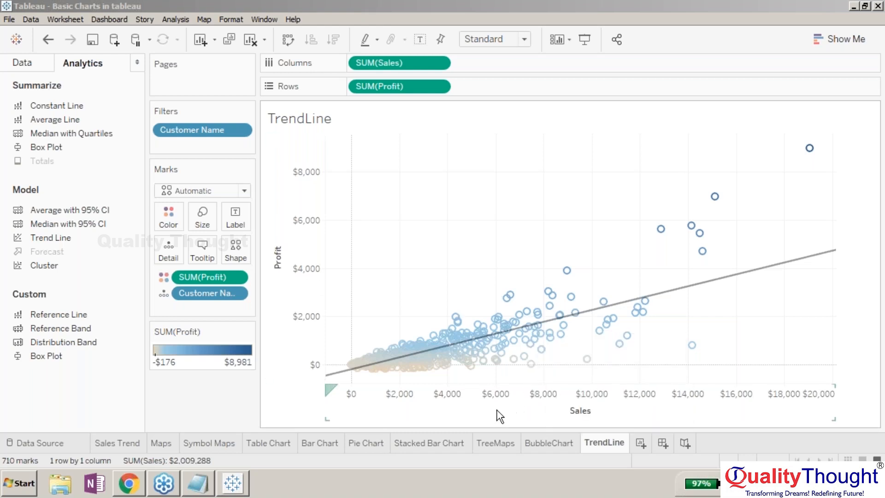
mouse_move(333, 374)
mouse_move(728, 284)
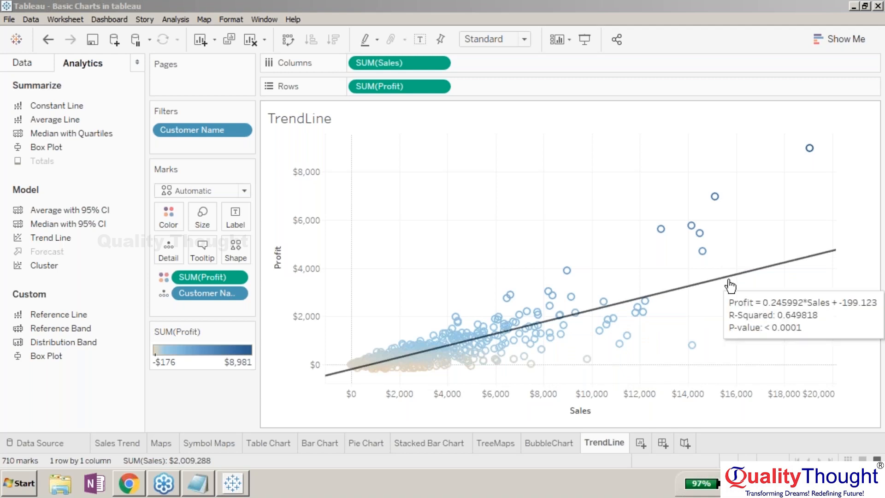
right_click(728, 280)
left_click(779, 347)
left_click(729, 277)
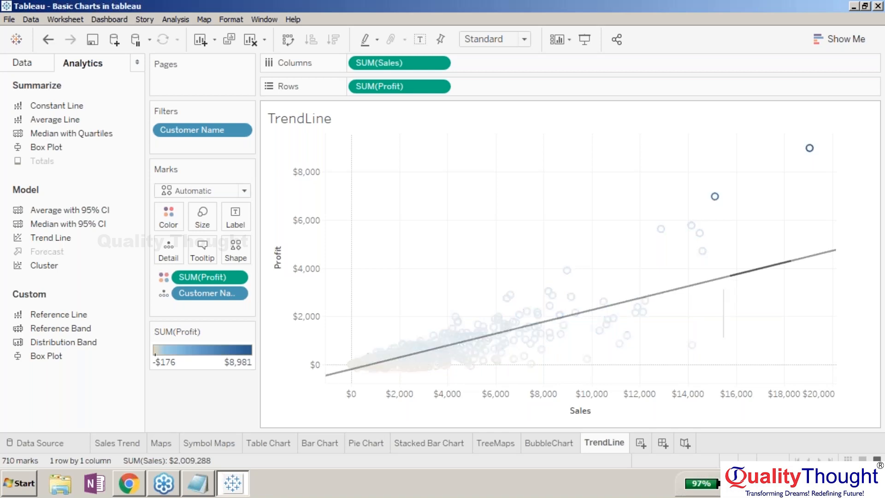
right_click(722, 279)
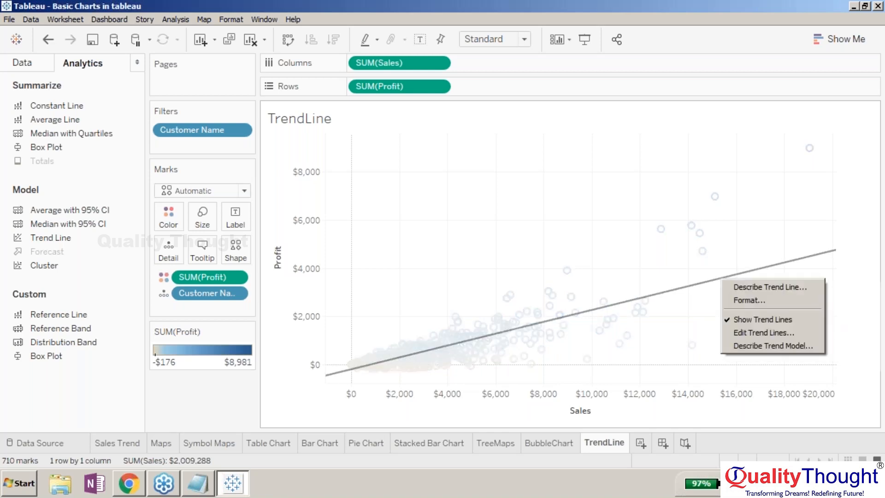
left_click(731, 332)
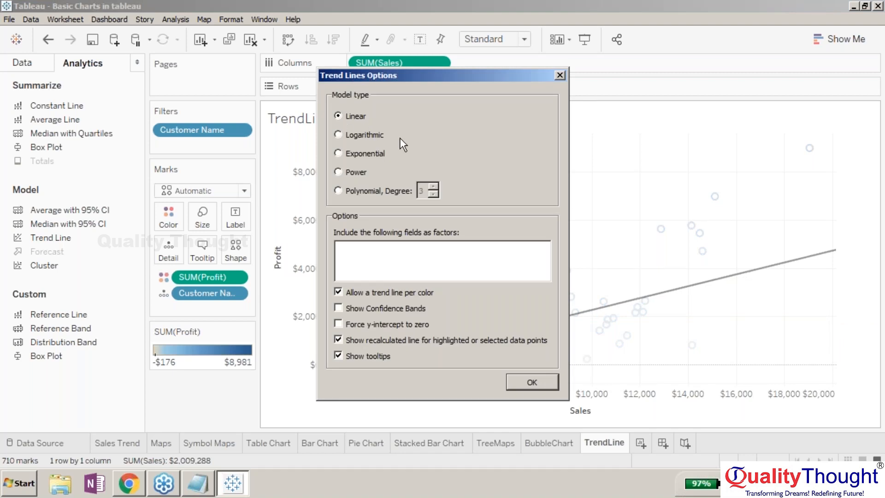
left_click(339, 134)
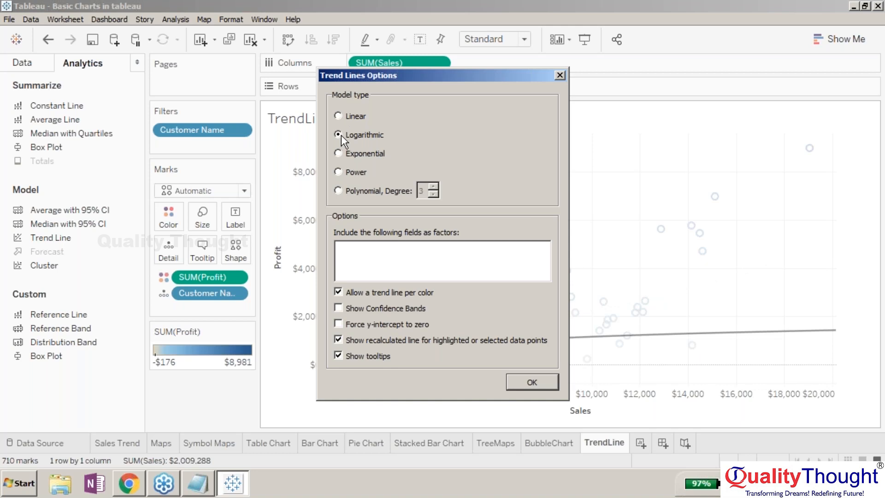
left_click(533, 382)
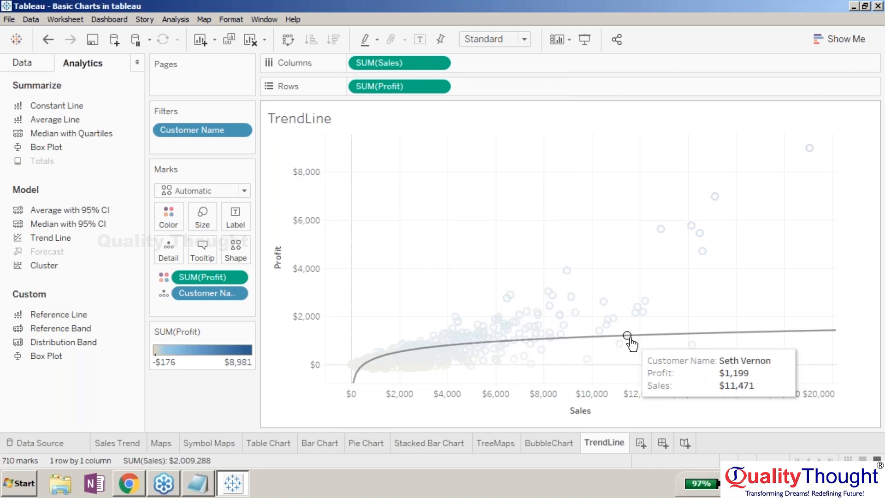
mouse_move(668, 337)
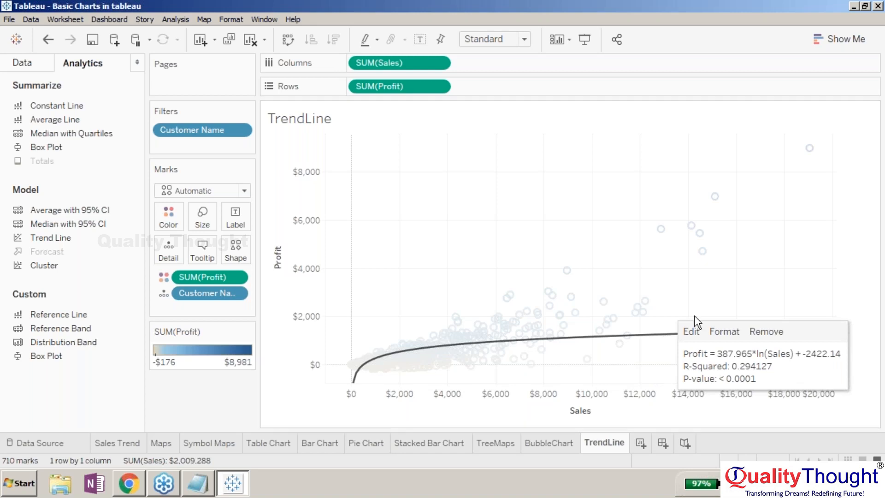
Change the trend line's model type to Exponential and inspect the equation of the resulting curve.
right_click(747, 336)
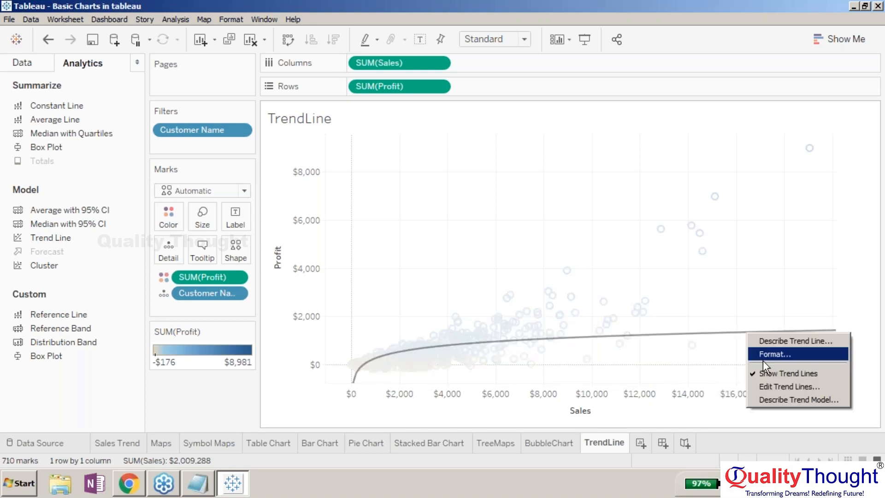
left_click(767, 385)
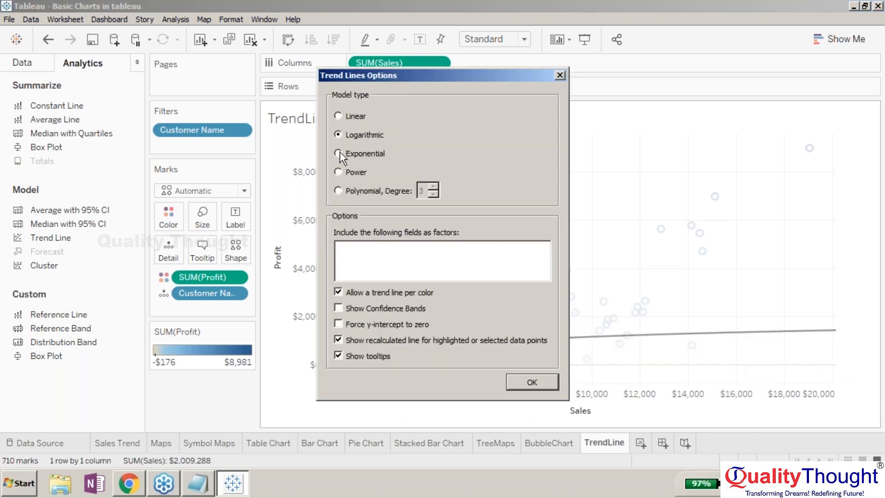
left_click(338, 153)
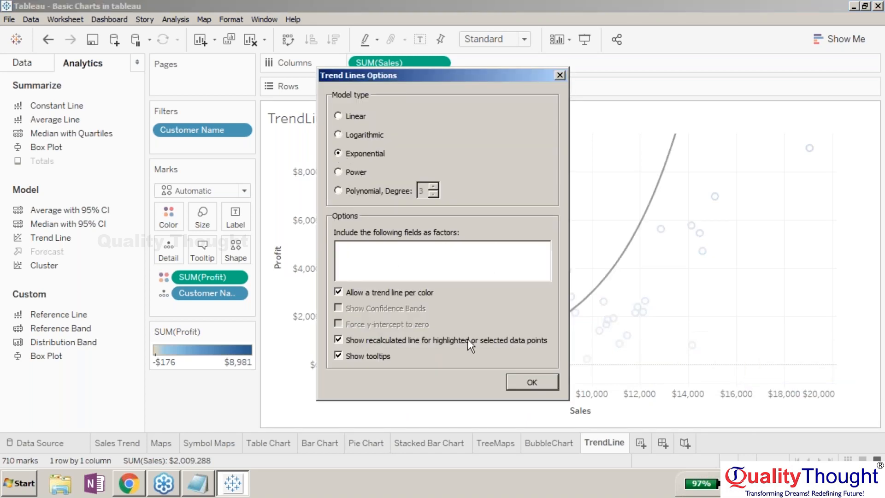
left_click(522, 386)
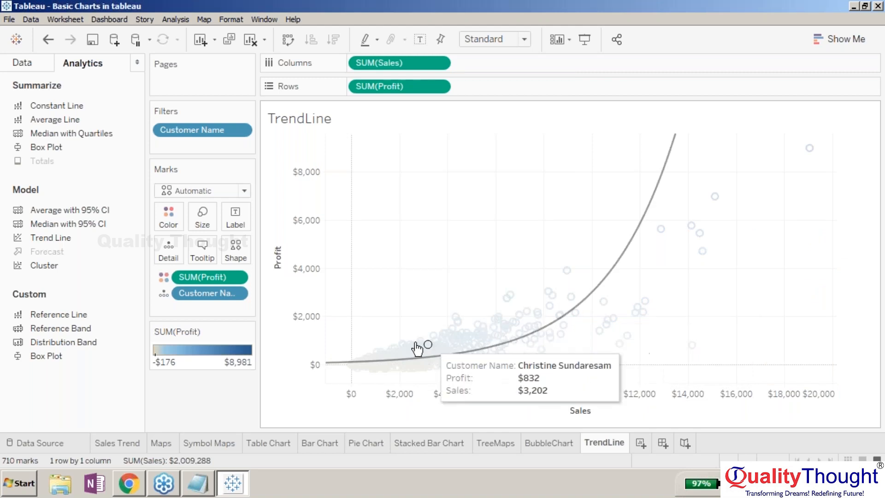
left_click(571, 312)
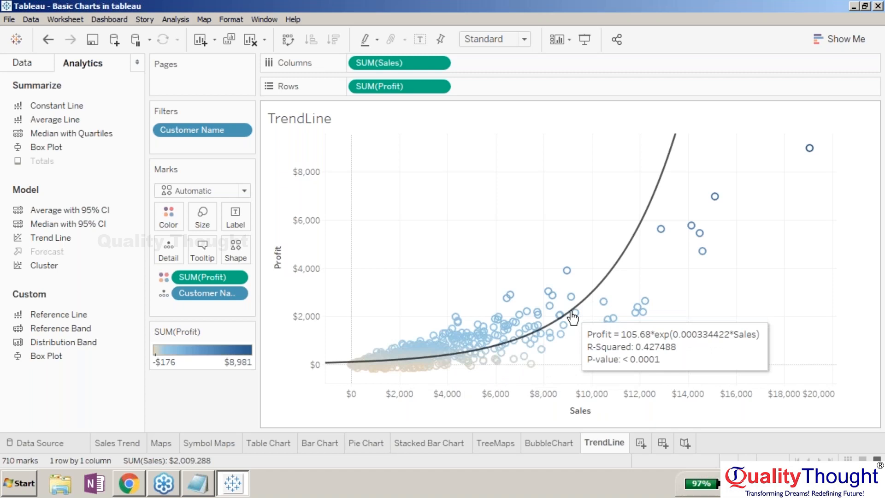
Change the trend line's model type to Power and inspect its equation.
right_click(571, 312)
left_click(602, 361)
left_click(338, 171)
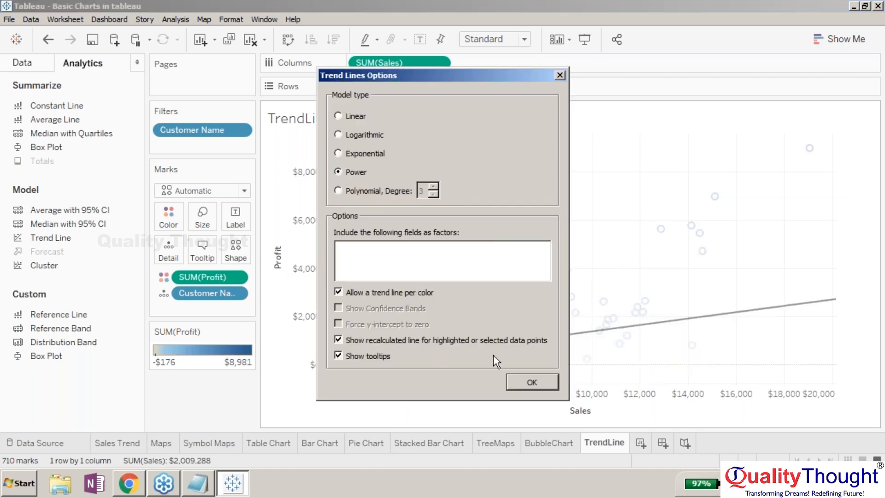
left_click(520, 382)
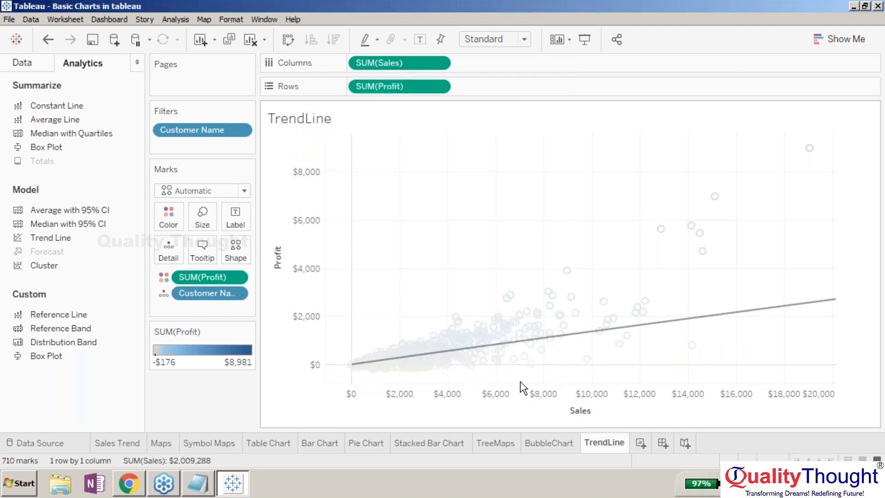
mouse_move(643, 329)
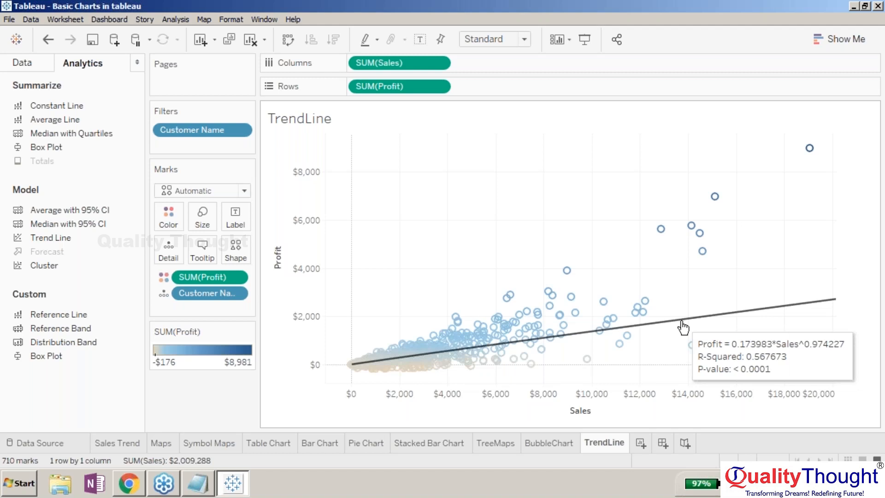
Change the trend line's model type to Polynomial of degree 3 and look over the fitted curve.
right_click(683, 326)
left_click(705, 371)
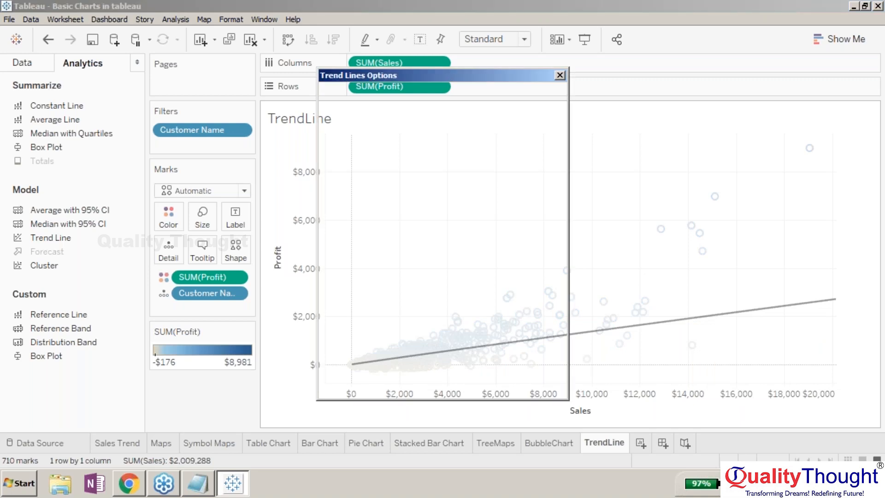
left_click(339, 191)
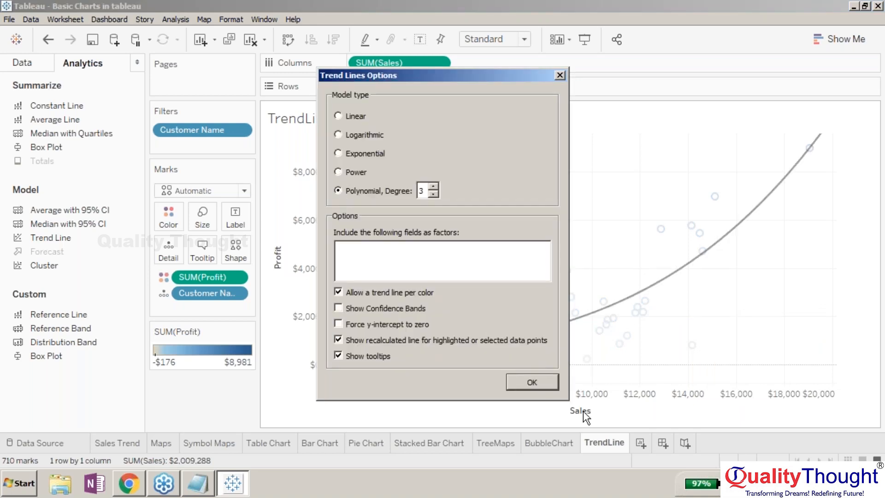
left_click(541, 383)
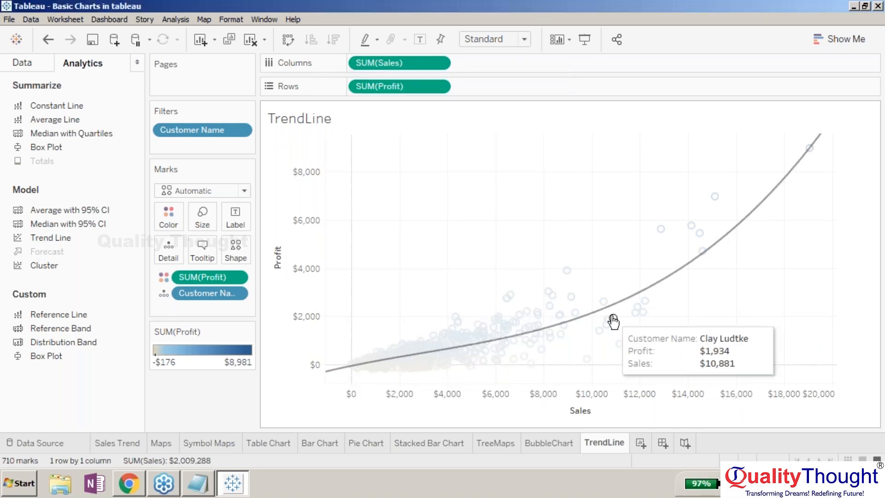
mouse_move(625, 308)
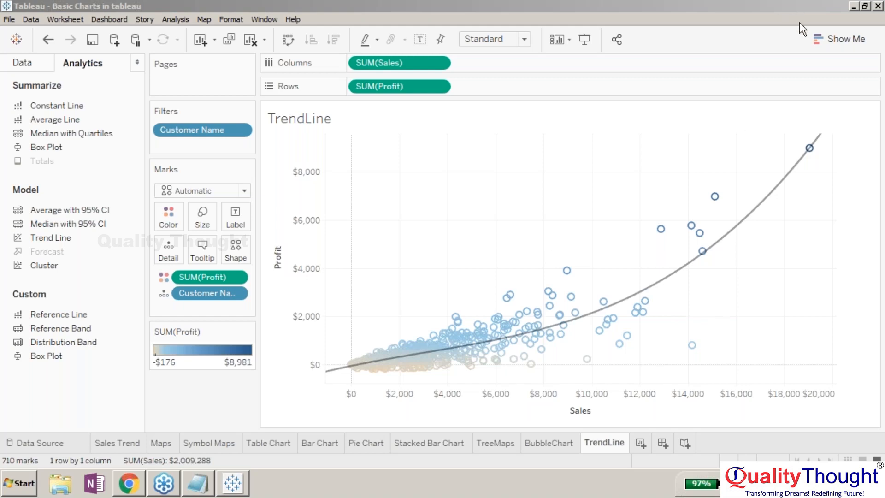
left_click(849, 209)
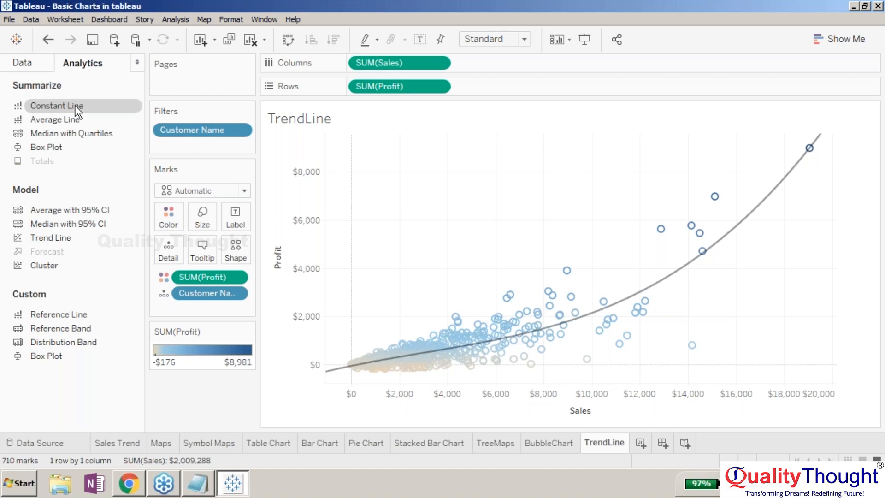
Add constant lines for both Sales and Profit to the scatter plot, and remove the horizontal Profit line.
left_click_drag(152, 123, 385, 155)
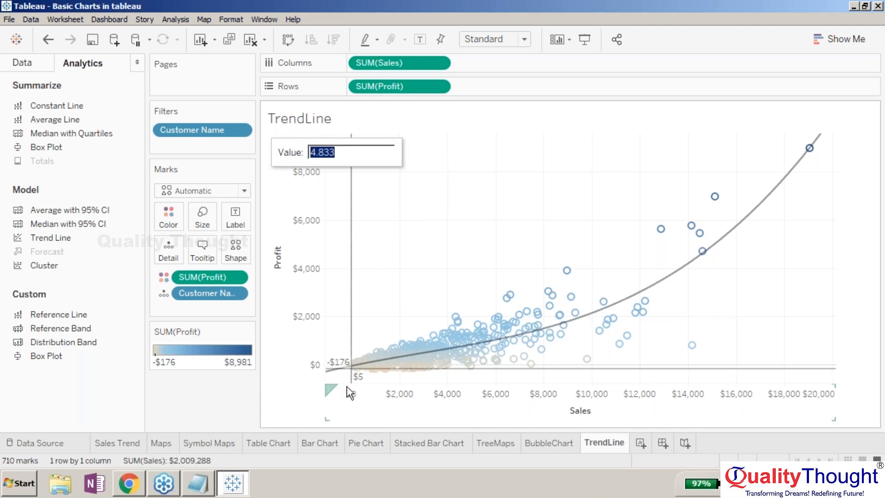
left_click(606, 369)
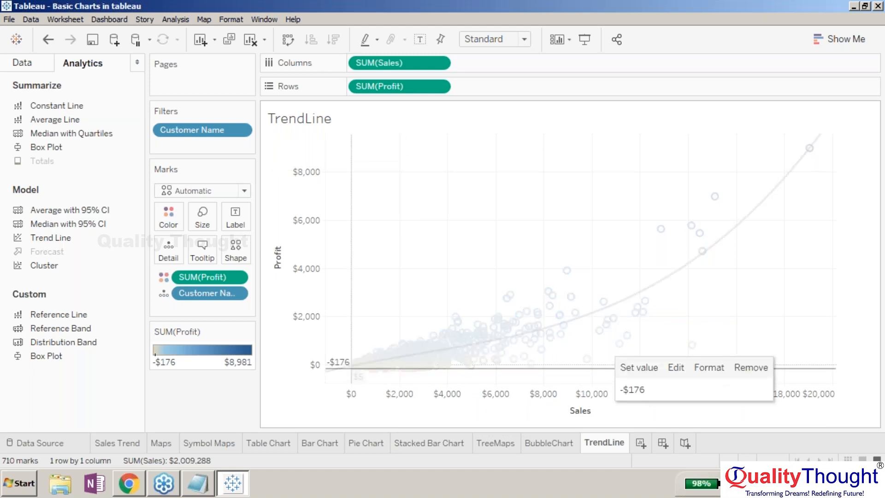
left_click(604, 369)
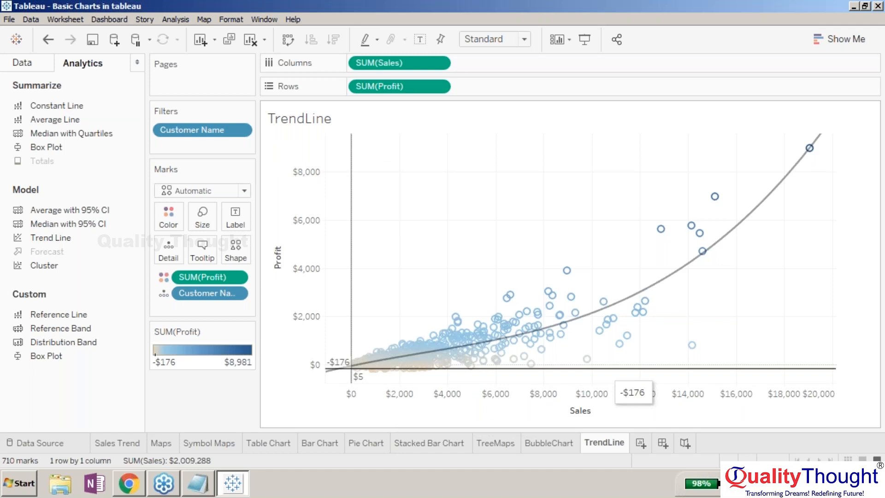
left_click(607, 369)
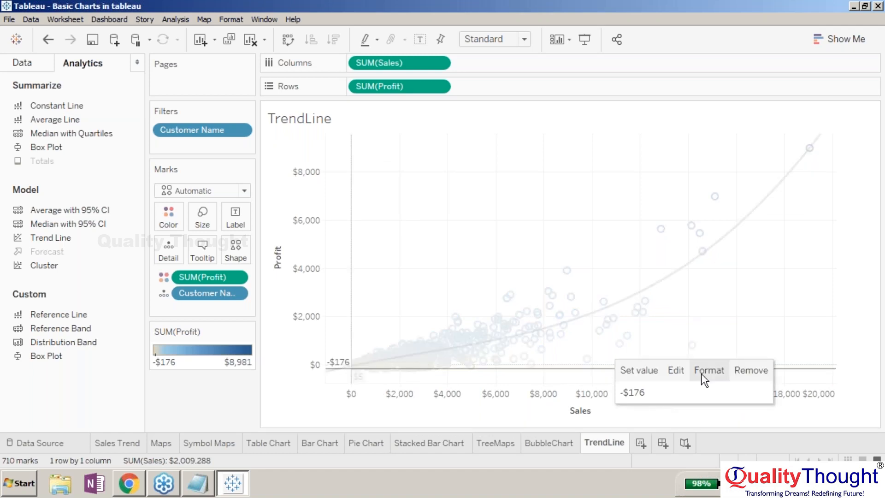
left_click(750, 370)
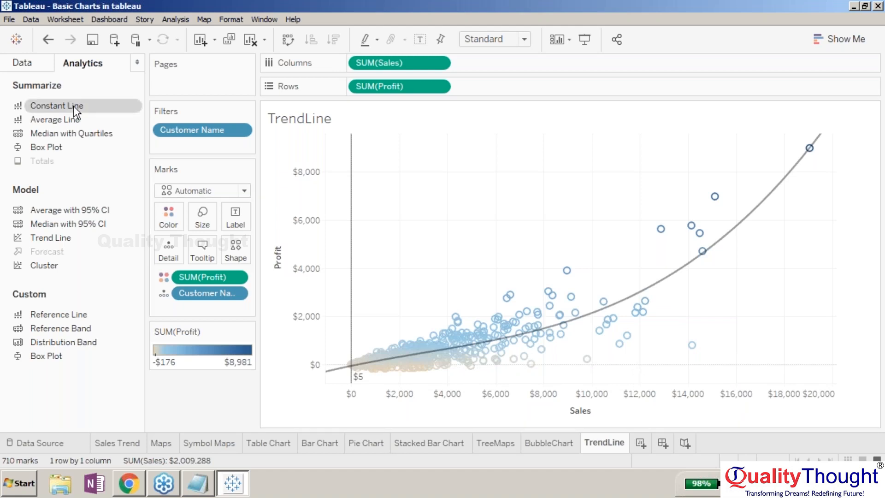
Add a constant line for Sales at the default value 4.833 and inspect its label.
left_click_drag(84, 108, 388, 161)
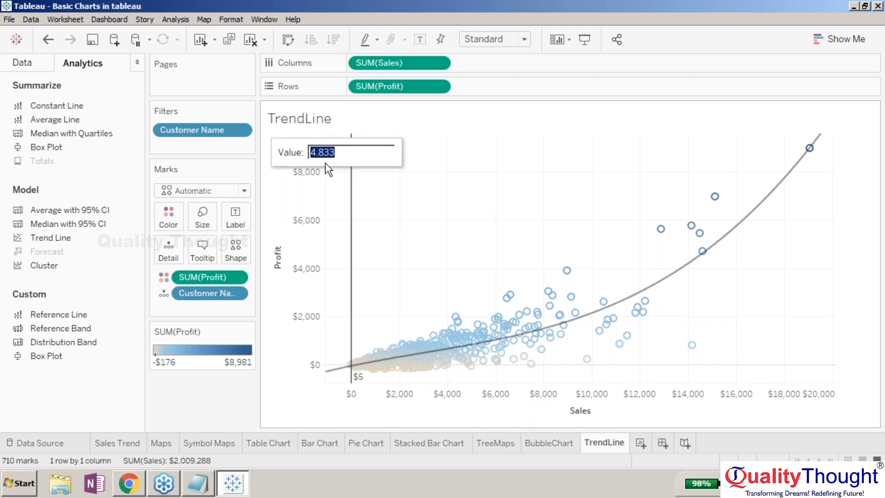
left_click(351, 218)
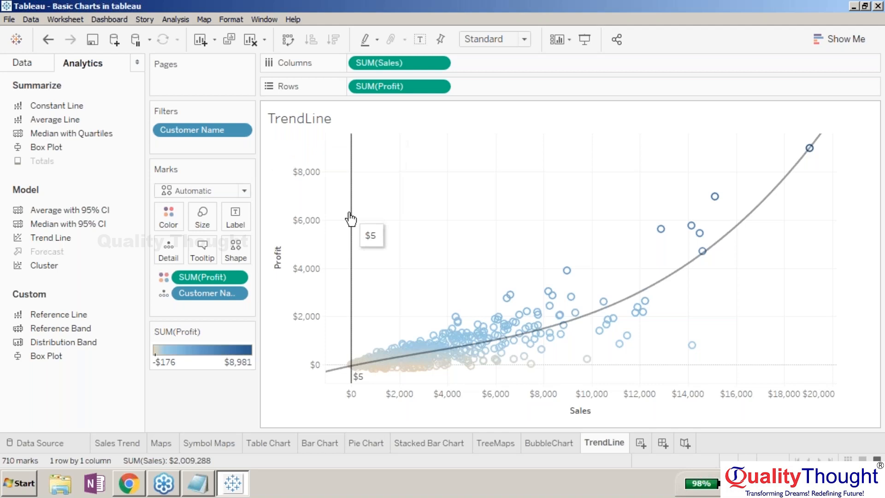
left_click(351, 218)
left_click(596, 190)
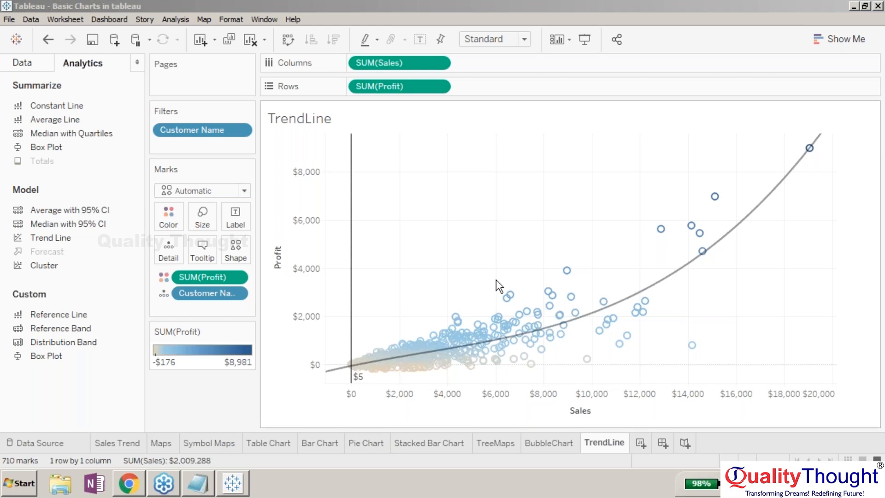
Change the trend line's model type back to Linear and inspect the straight line.
right_click(655, 282)
left_click(686, 319)
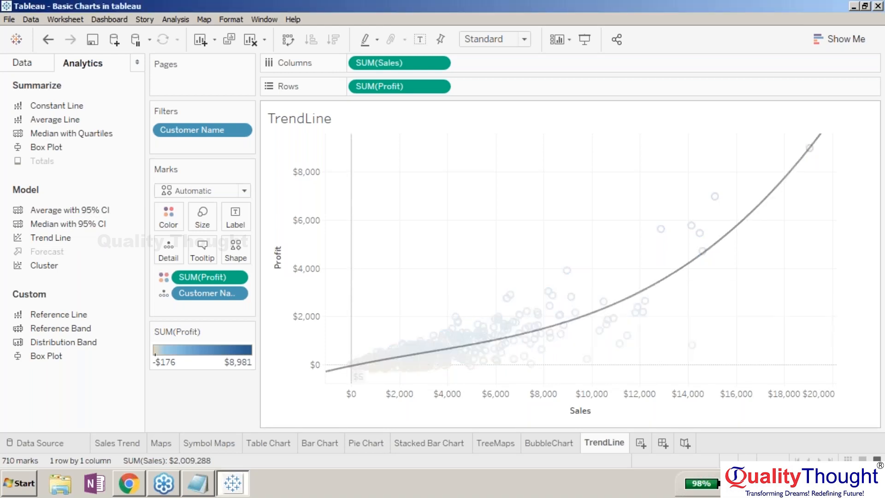
left_click(338, 117)
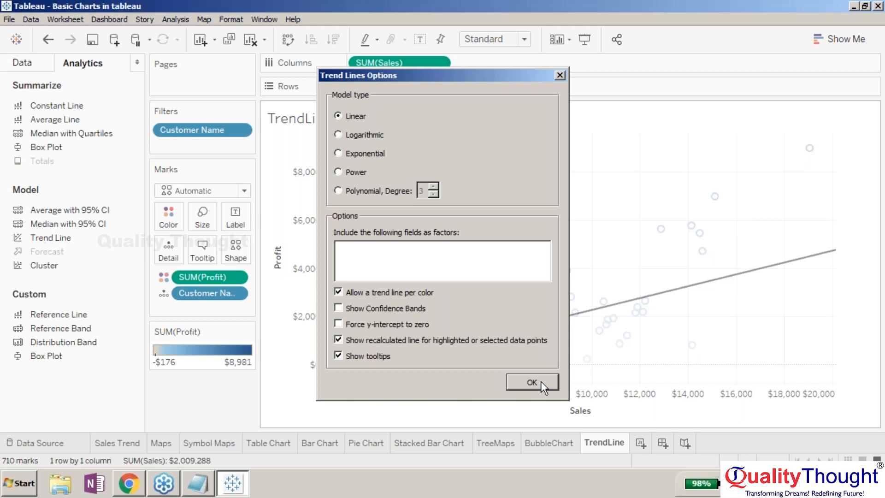
left_click(532, 382)
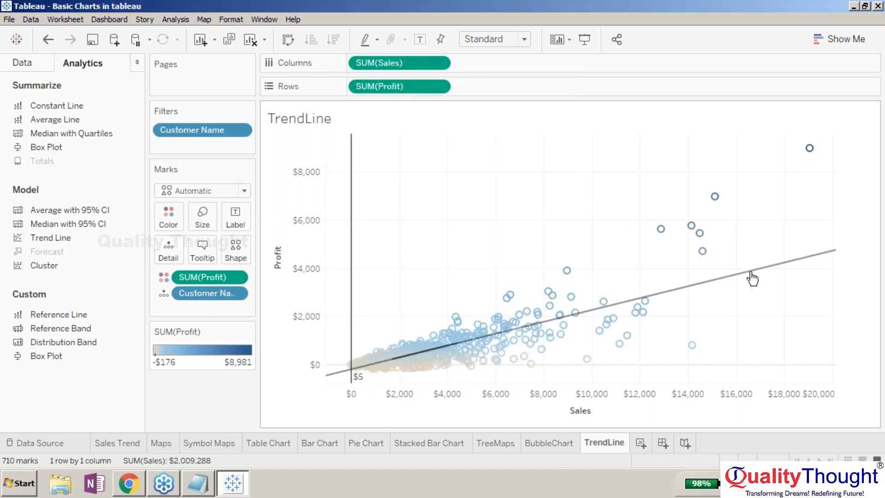
mouse_move(750, 275)
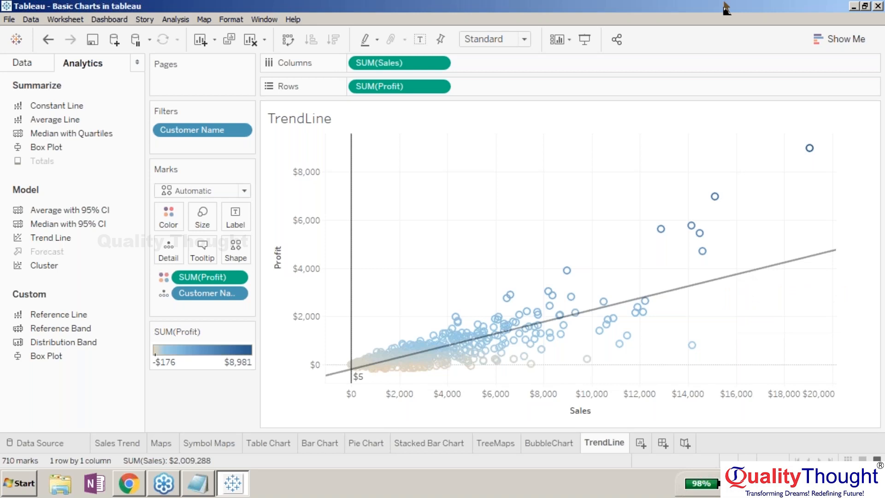
Widen the scatter plot to the edge of the view and examine the linear trend line's equation and low-profit customer marks.
mouse_move(834, 250)
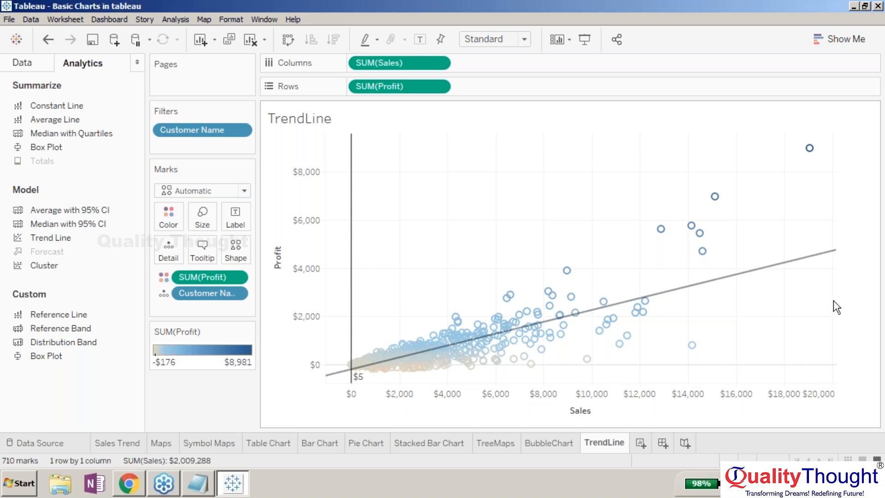
left_click_drag(835, 300, 873, 299)
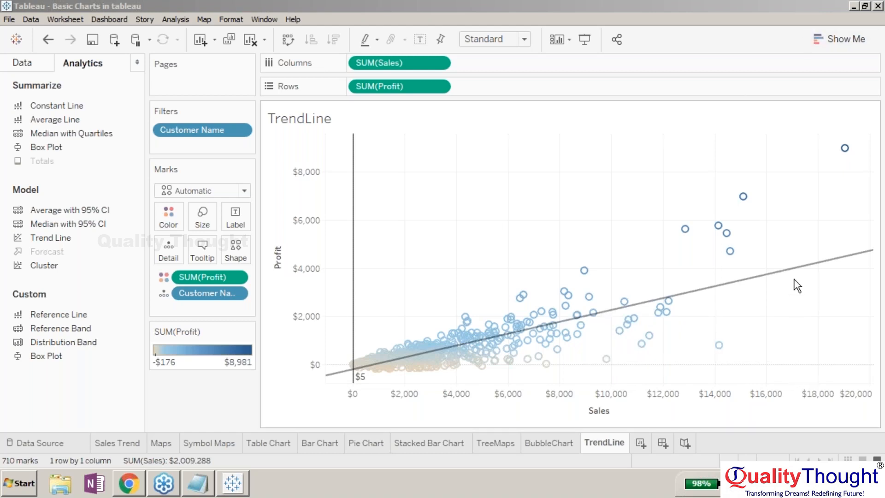
mouse_move(792, 274)
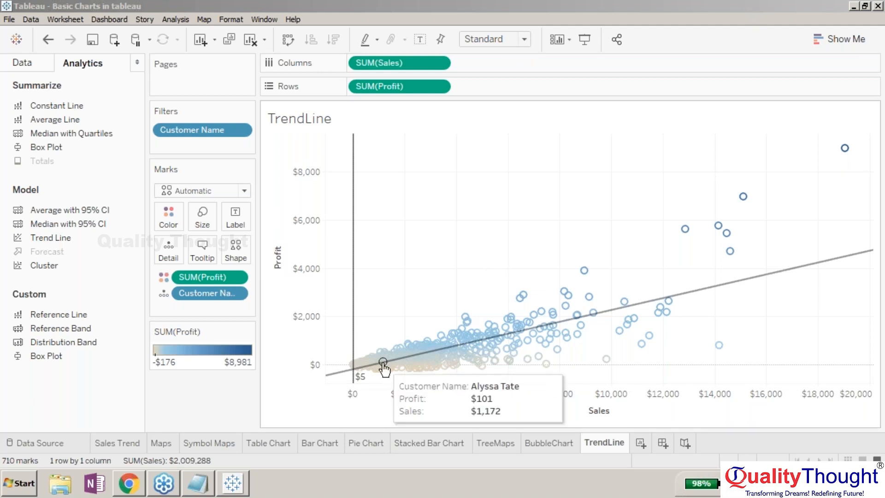
left_click(712, 312)
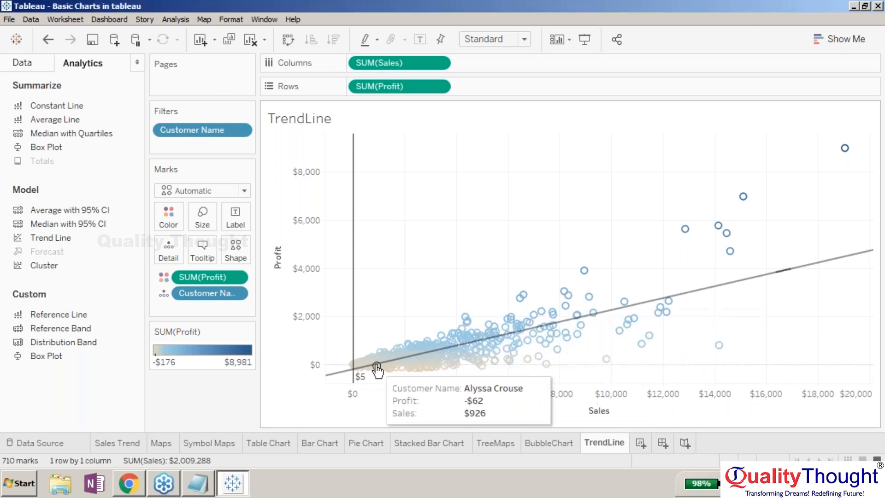
mouse_move(750, 282)
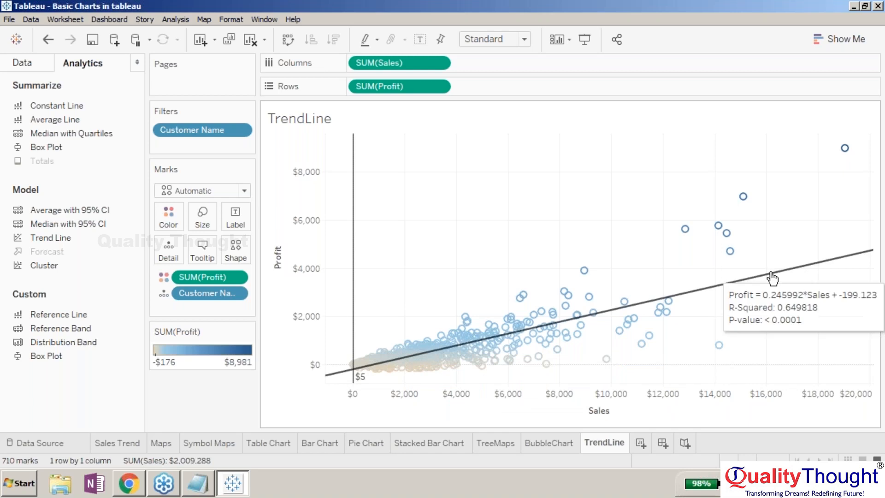
left_click(873, 24)
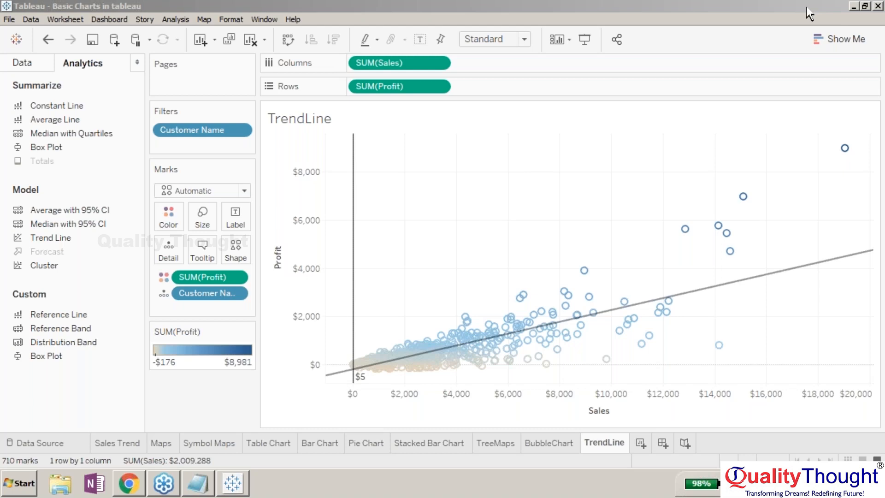
left_click(751, 157)
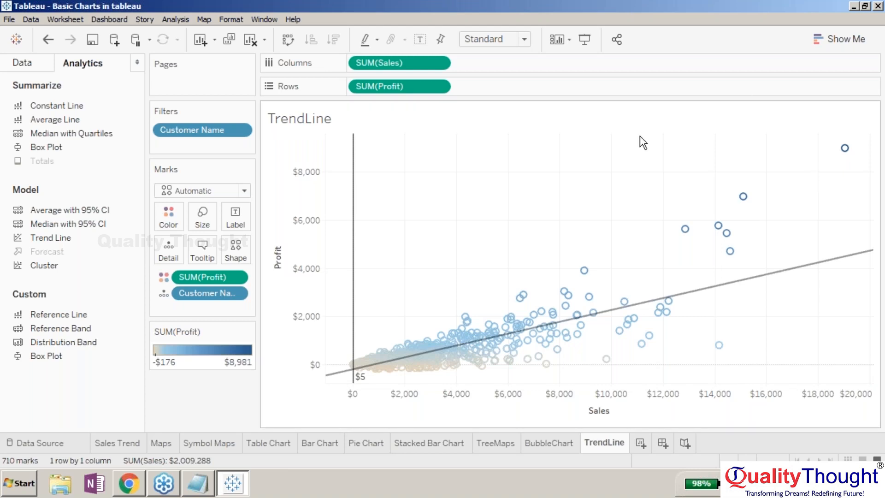
Add average lines with 95% confidence intervals for both Sales and Profit, and remove the horizontal Profit one.
mouse_move(556, 349)
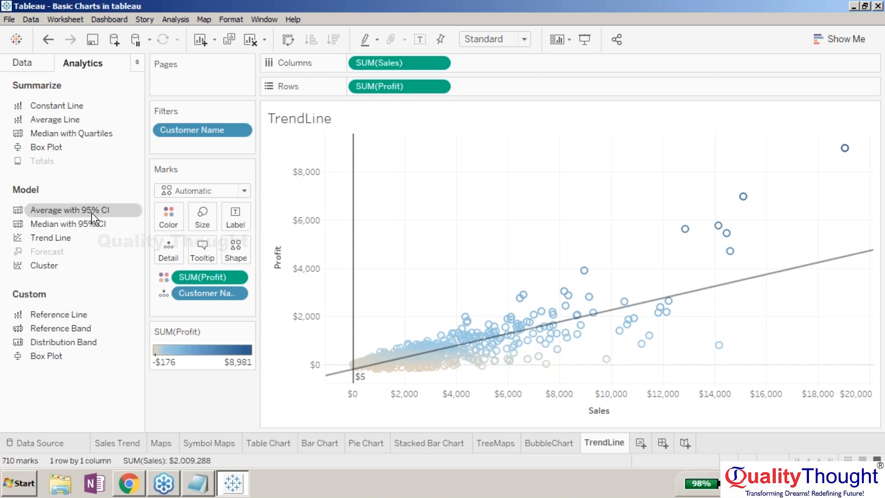
left_click_drag(226, 228, 406, 152)
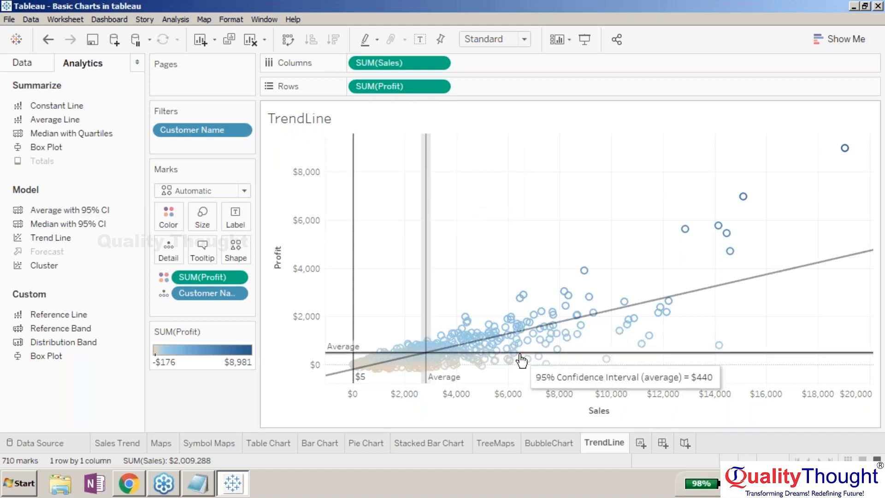
left_click(520, 354)
key("Delete")
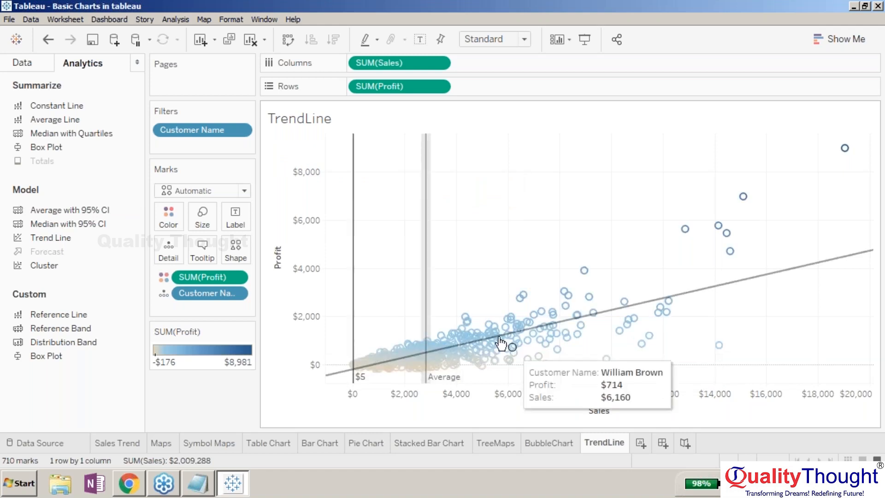
Remove the Sales average line with its 95% confidence band from the scatter plot.
left_click(428, 308)
key("Delete")
left_click(281, 332)
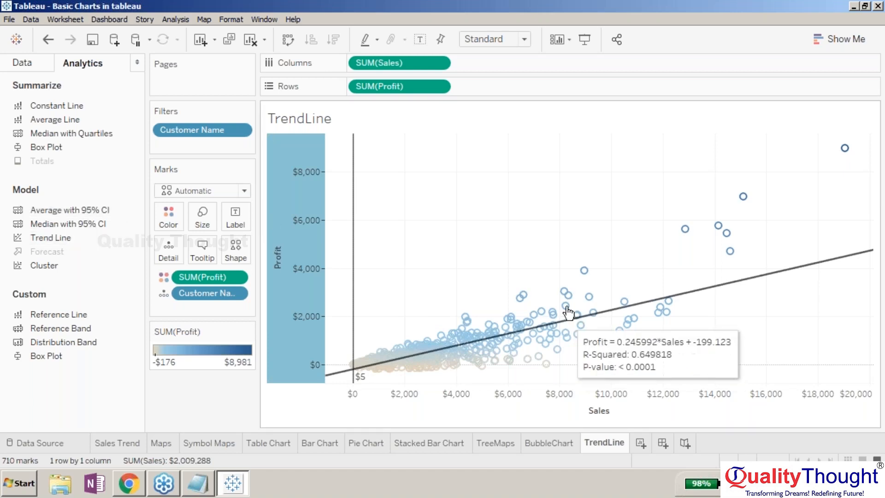
left_click(588, 168)
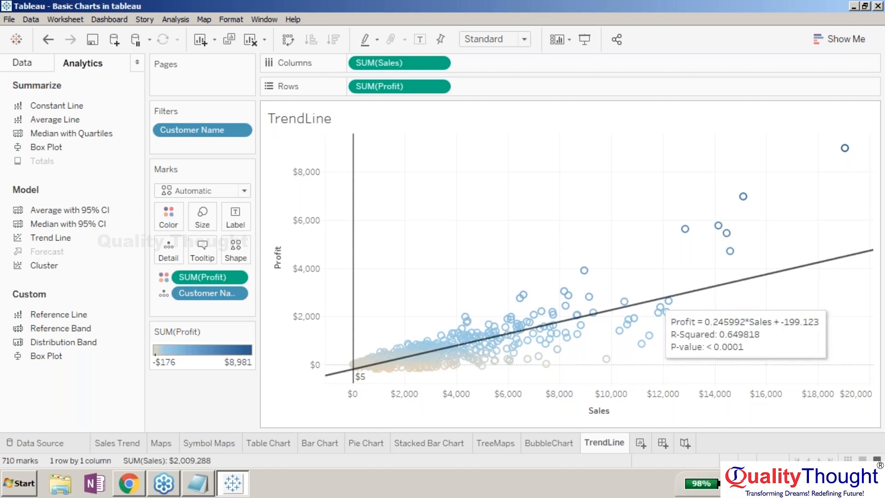
Describe the trend line, examine its P-value, equation and coefficients, and close the description.
right_click(666, 299)
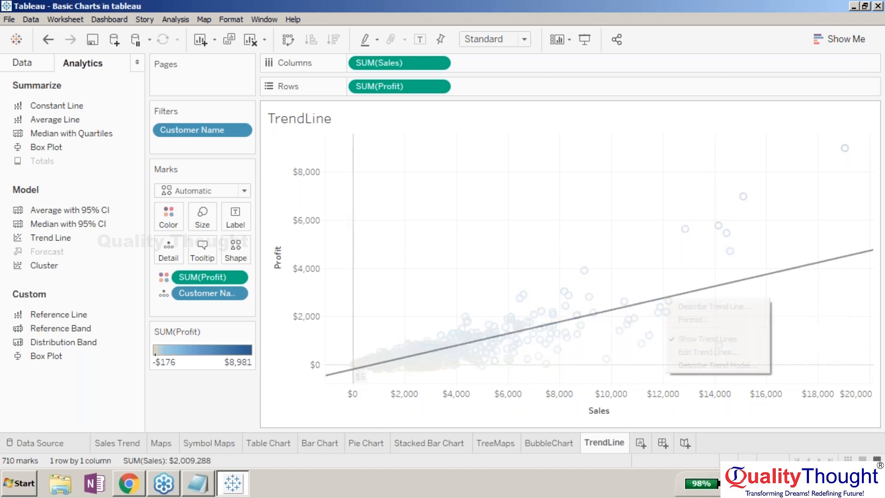
left_click(710, 308)
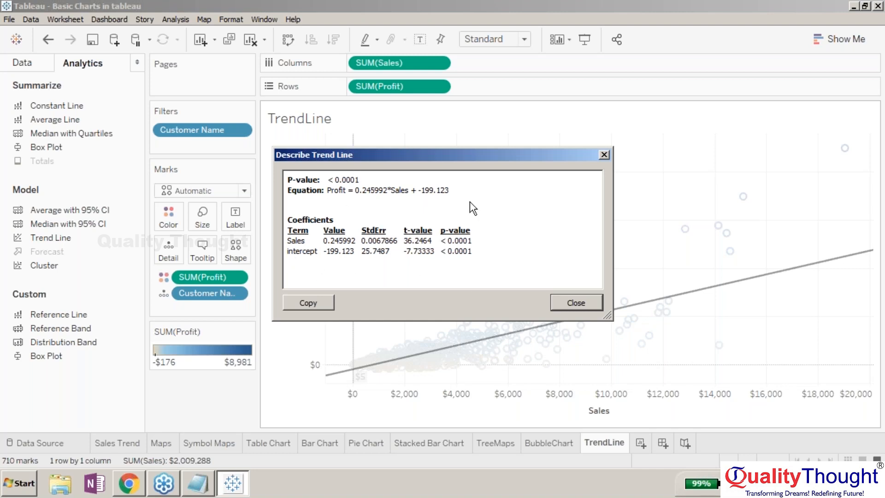
left_click(563, 307)
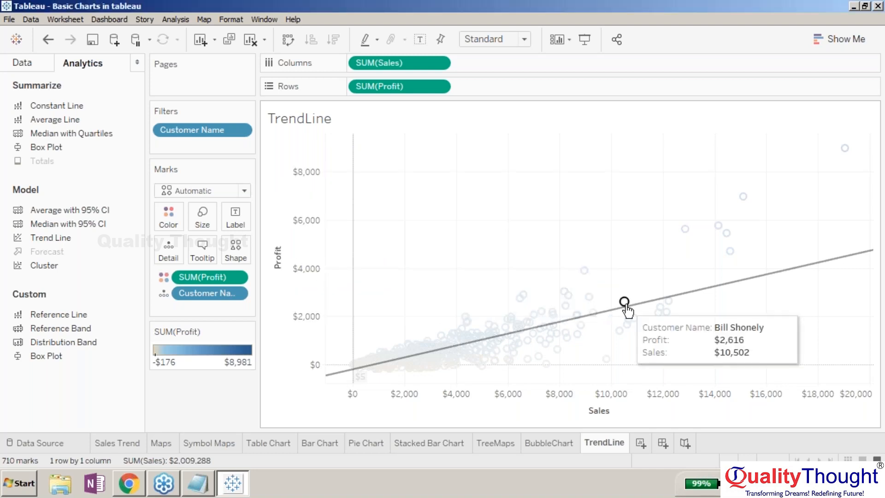
left_click(624, 301)
left_click(641, 276)
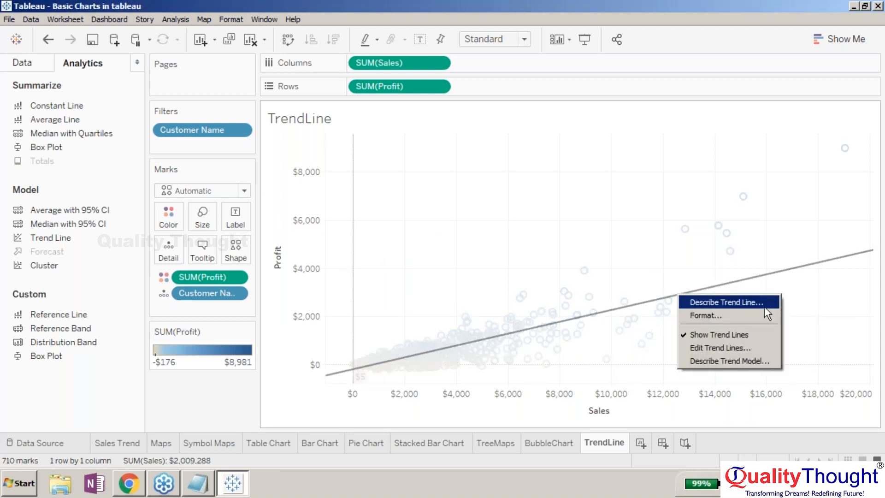
Review the trend line's formatting options for sheet, rows and columns, and close the line formatting unchanged.
left_click(733, 289)
right_click(733, 283)
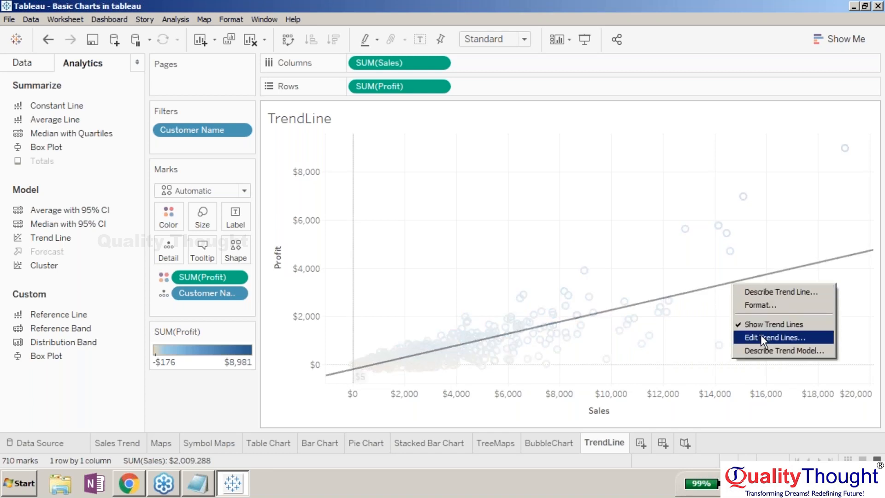
left_click(756, 305)
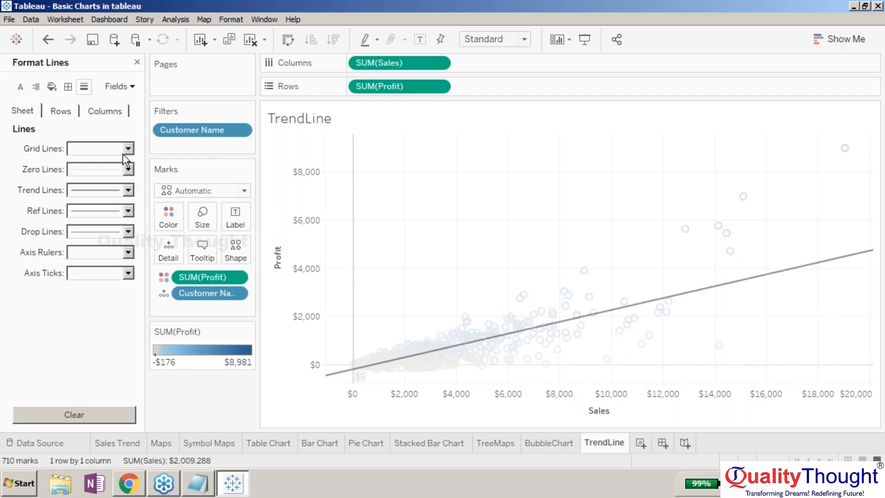
left_click(129, 148)
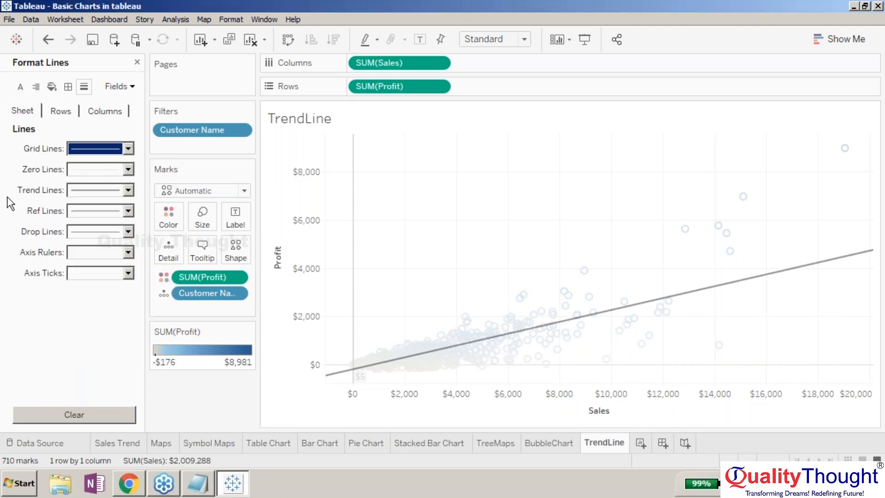
left_click(68, 110)
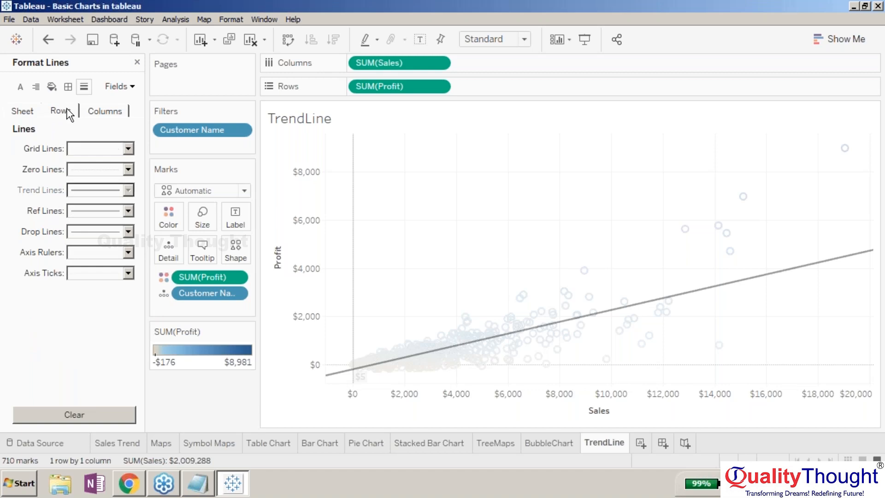
left_click(93, 110)
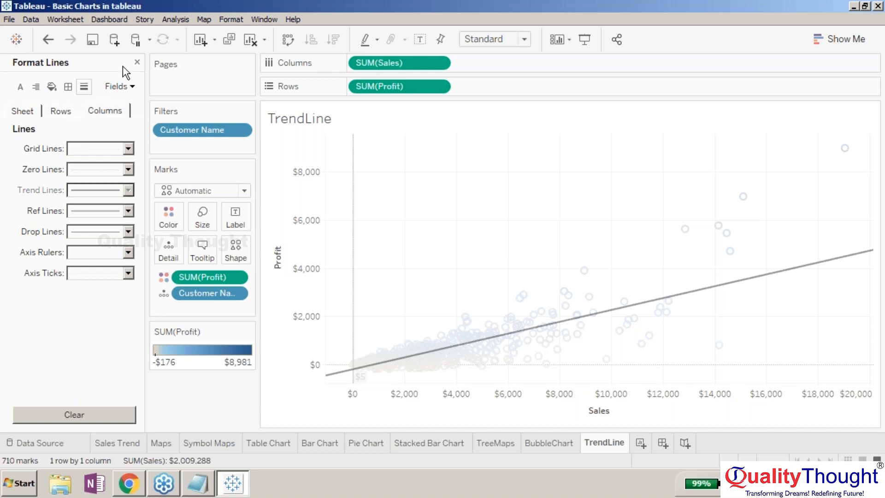
left_click(136, 62)
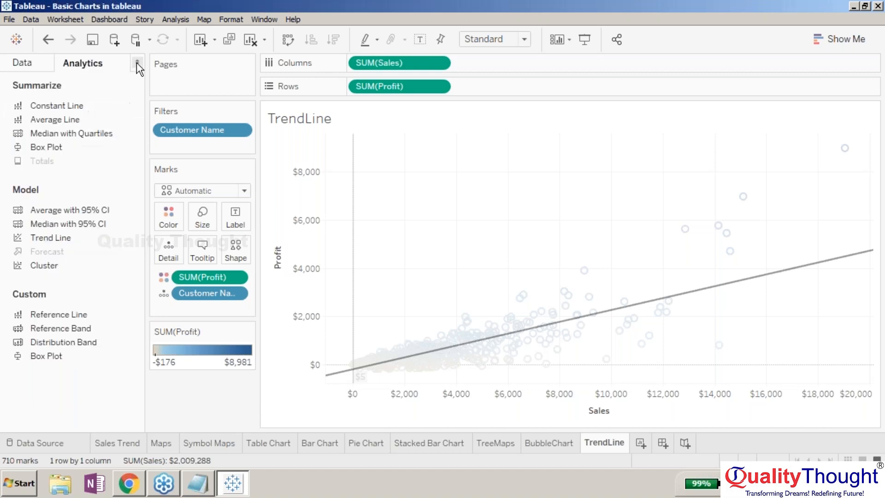
Inspect the Profit and Sales details of individual customer marks close to the trend line.
left_click(582, 315)
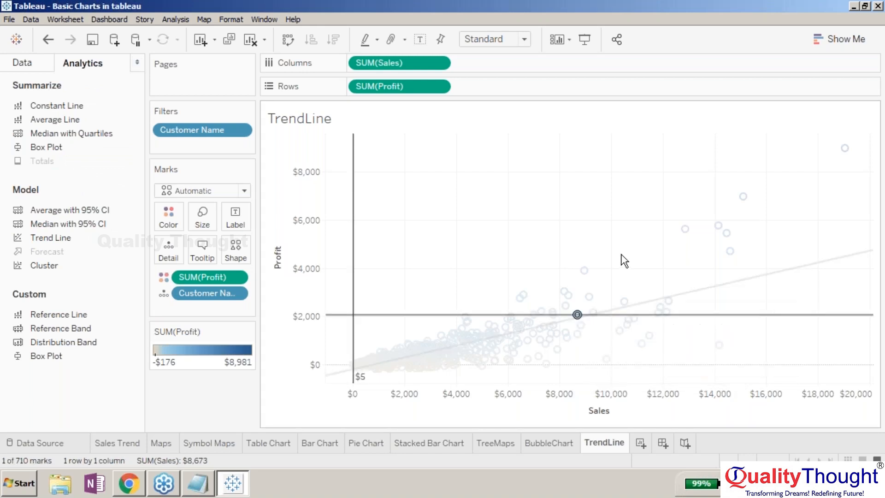
left_click(668, 300)
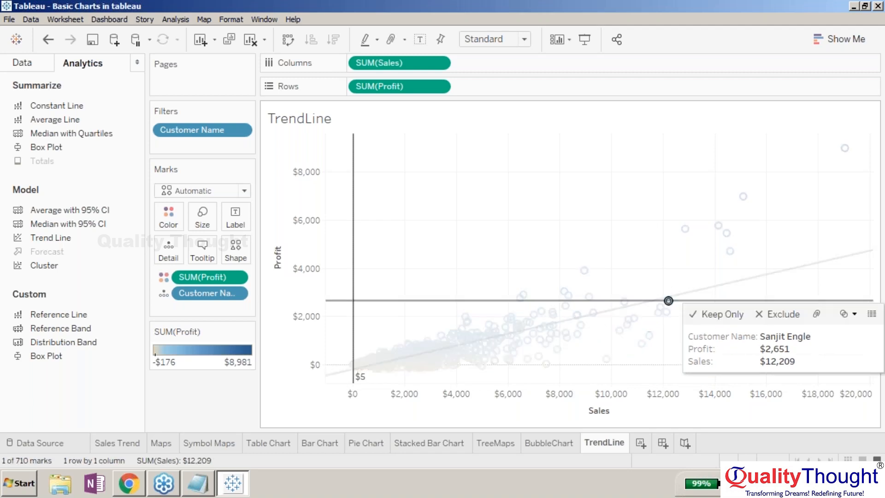
left_click(668, 300)
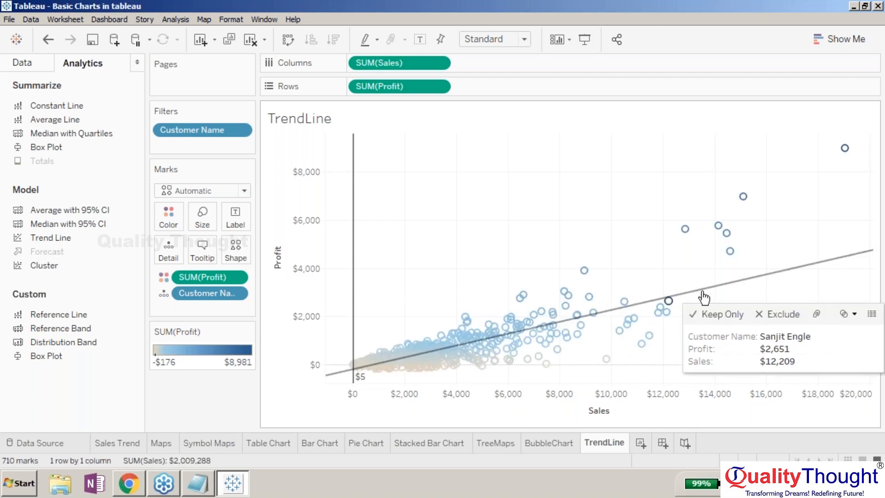
Describe the trend model, review its formula, error measures, R-Squared and significance, and close the description.
left_click(703, 290)
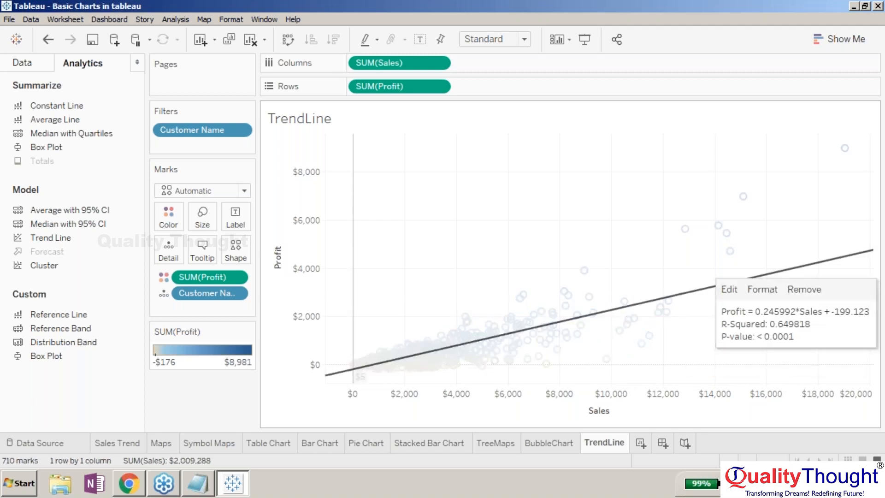
right_click(707, 291)
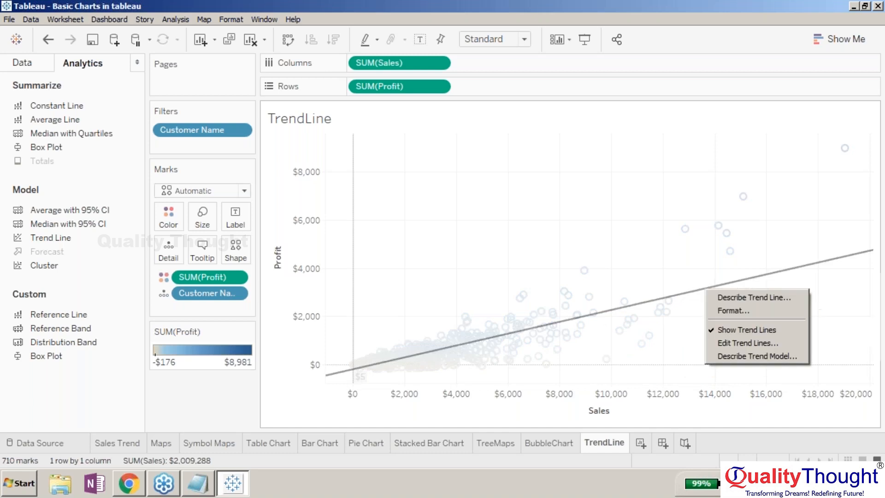
left_click(739, 355)
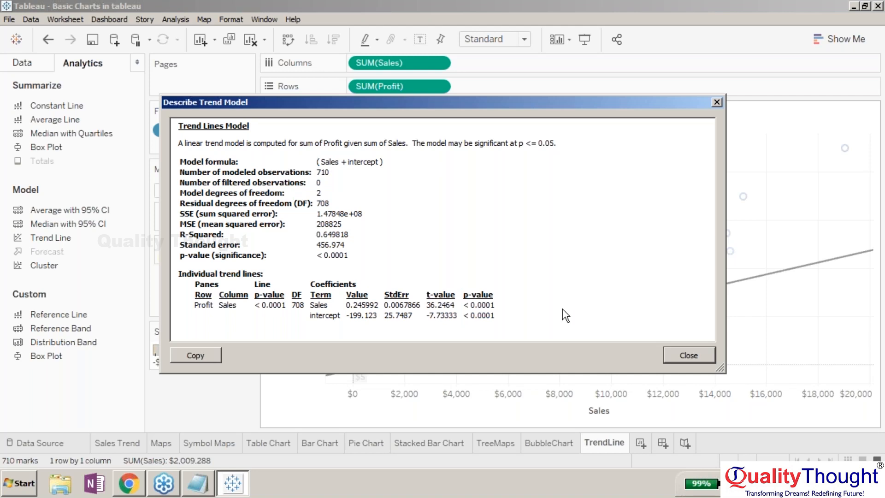
left_click(682, 354)
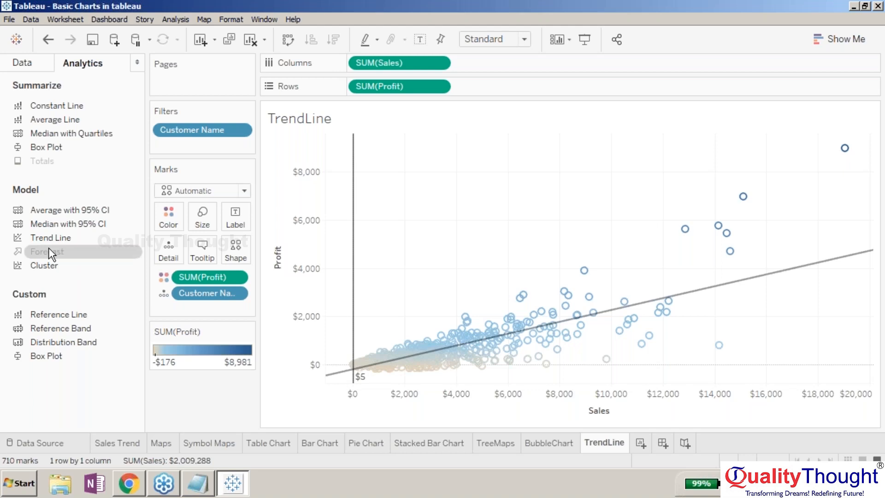
left_click(682, 293)
left_click(609, 143)
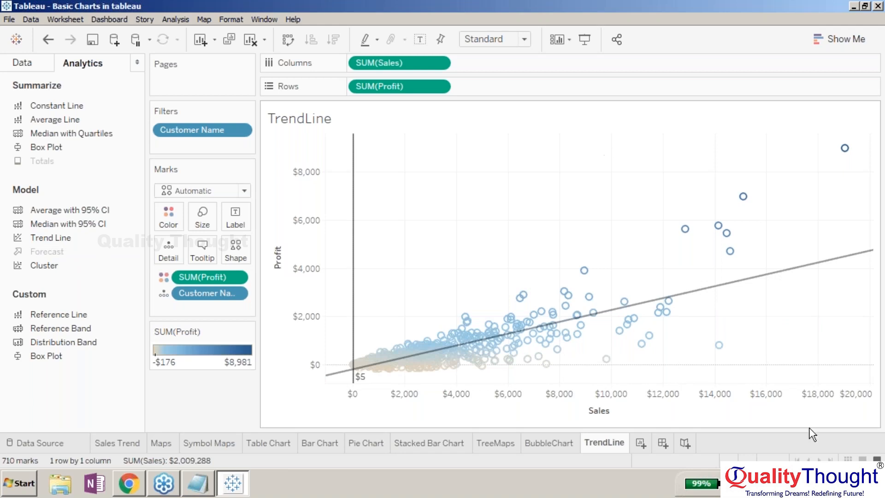
Create a new worksheet and check whether clustering is available on the empty view.
left_click(640, 443)
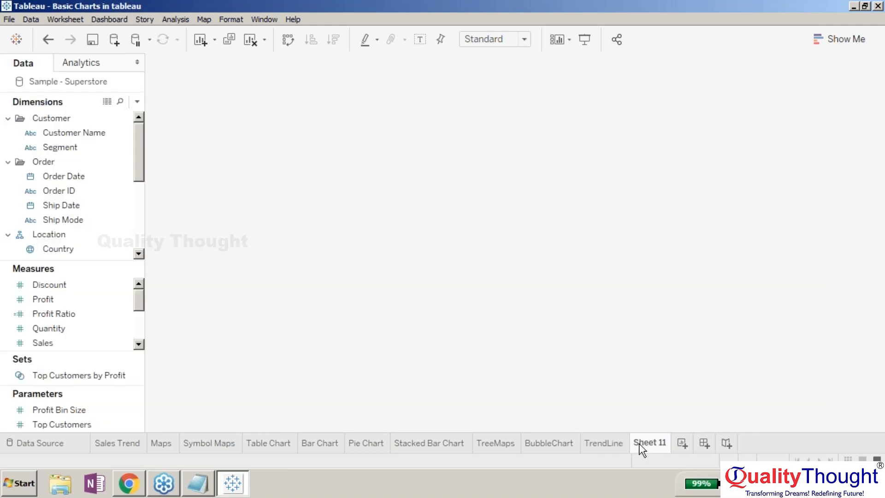
left_click(102, 64)
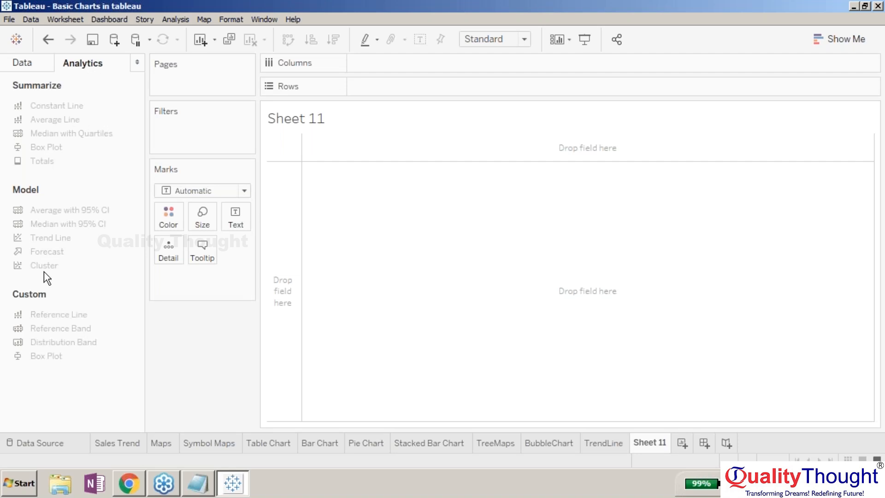
mouse_move(44, 273)
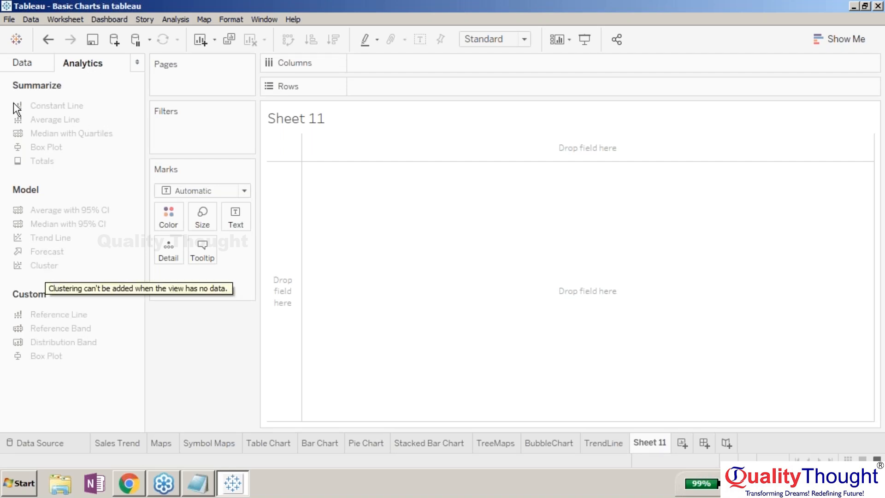
left_click(40, 61)
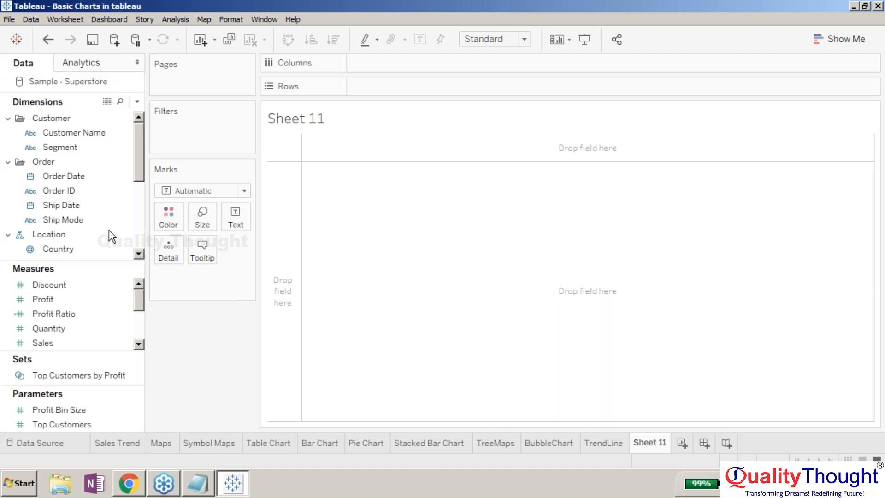
Plot Sales on Rows against Profit on Columns in the new worksheet.
left_click(59, 342)
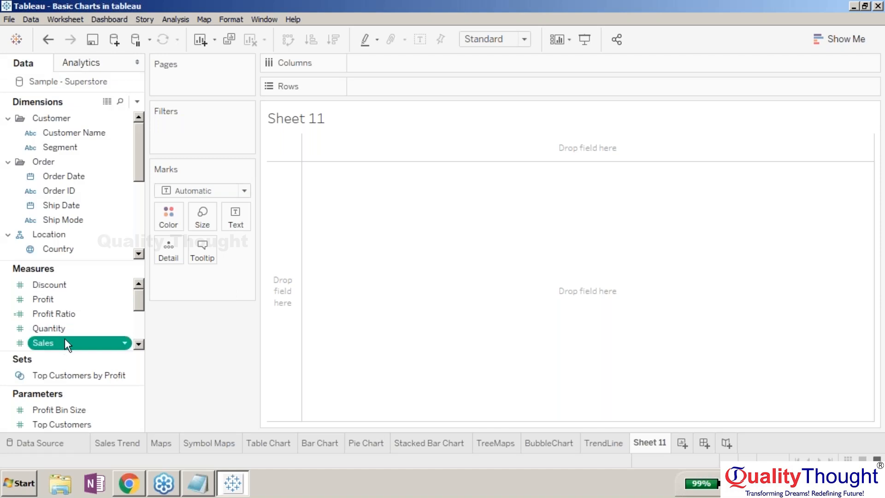
left_click_drag(72, 341, 370, 88)
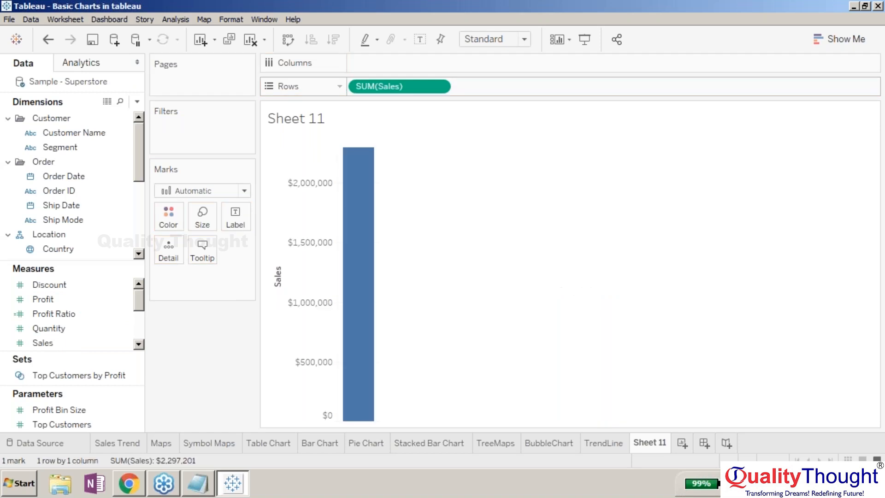
left_click(53, 302)
left_click_drag(53, 306, 366, 64)
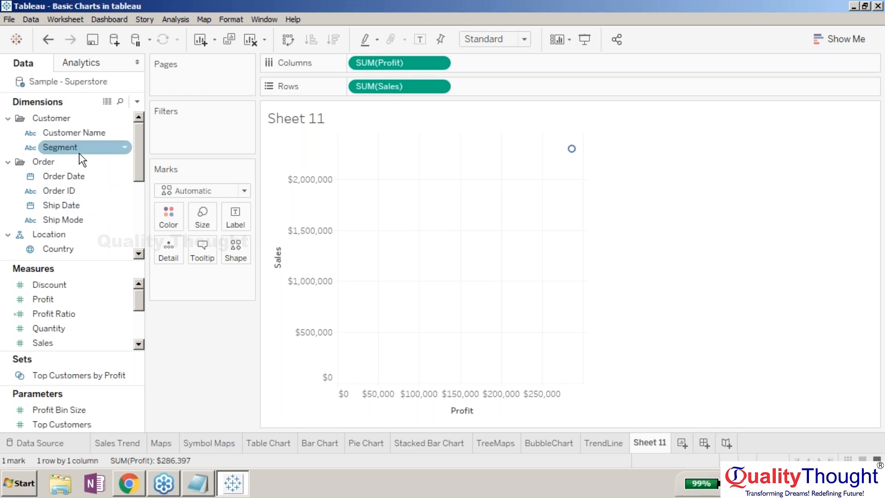
Split the marks by Customer Name as detail and swap the axes to put Sales on Columns and Profit on Rows.
left_click_drag(79, 135, 179, 256)
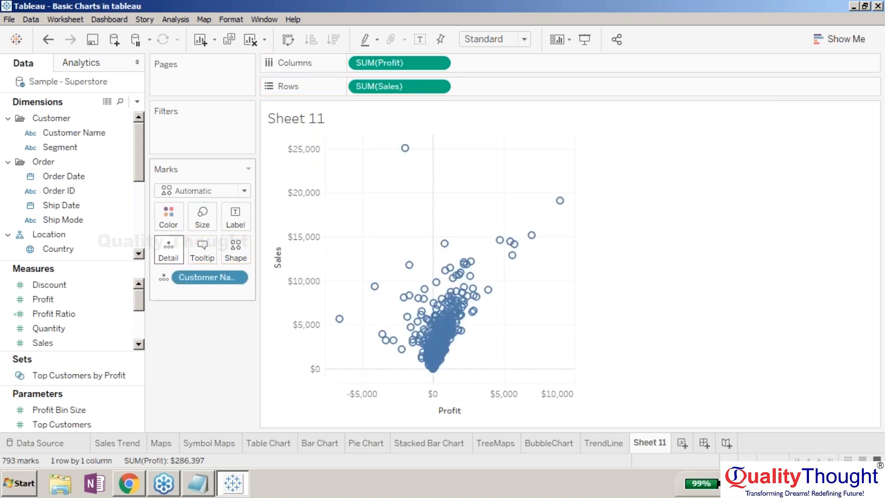
left_click_drag(207, 276, 201, 217)
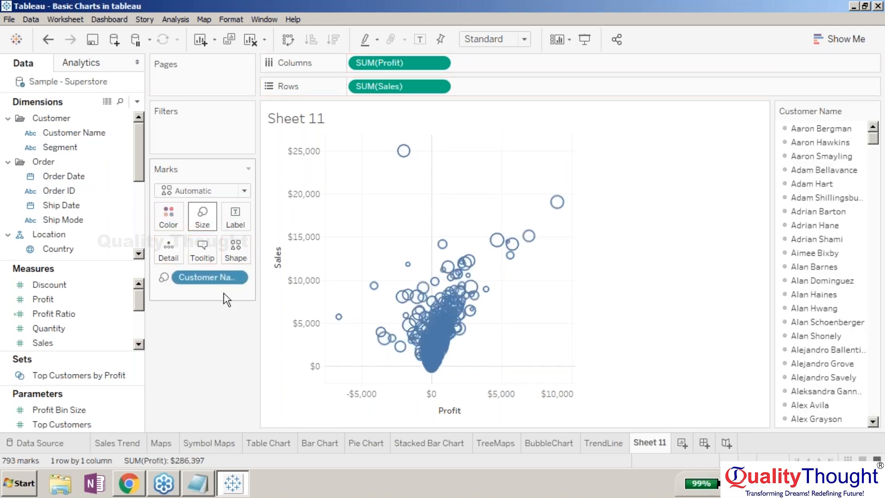
left_click_drag(184, 273, 169, 251)
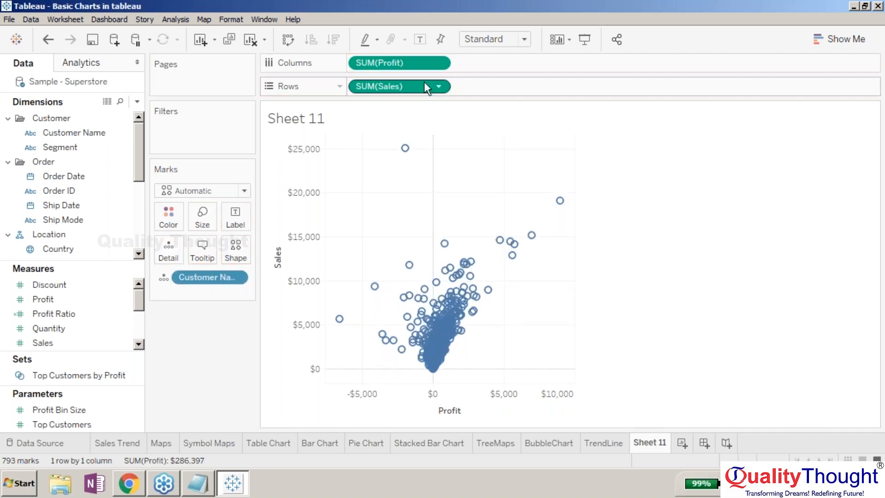
mouse_move(416, 62)
left_mouse_down()
mouse_move(457, 90)
mouse_move(403, 77)
mouse_move(414, 67)
left_mouse_up()
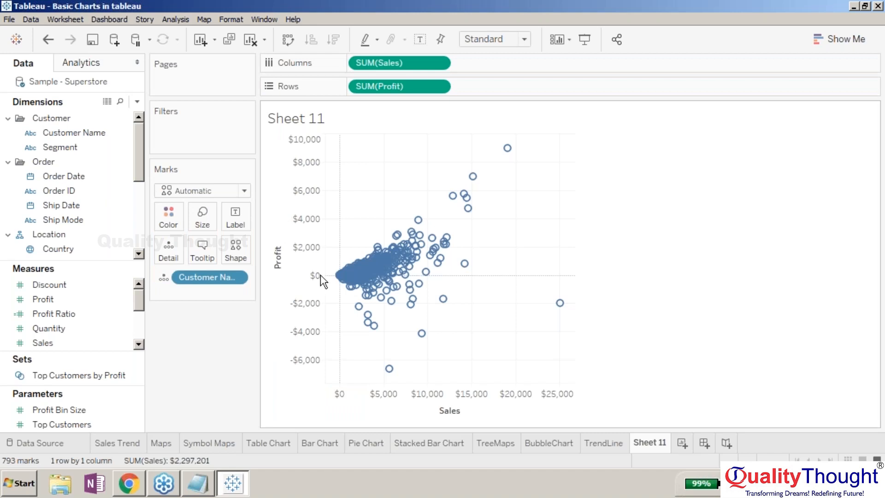
Add clusters based on Profit and Sales with an automatic cluster count, and move the cluster settings clear of the legend.
left_click(103, 67)
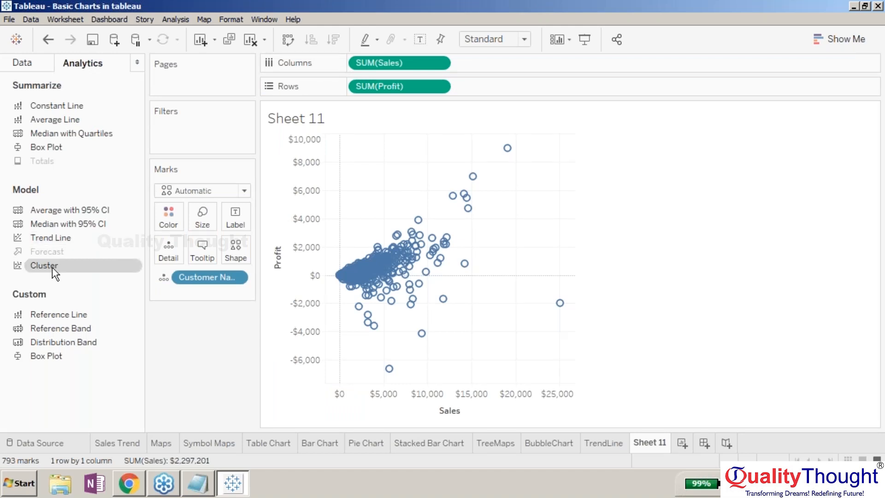
mouse_move(63, 274)
left_mouse_down()
mouse_move(379, 174)
mouse_move(392, 139)
mouse_move(391, 164)
mouse_move(332, 175)
mouse_move(70, 268)
left_mouse_up()
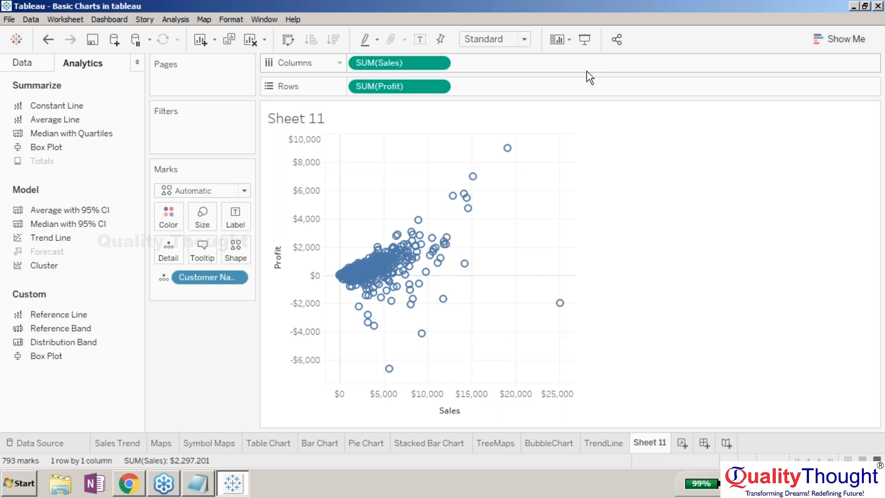
left_click_drag(65, 263, 390, 159)
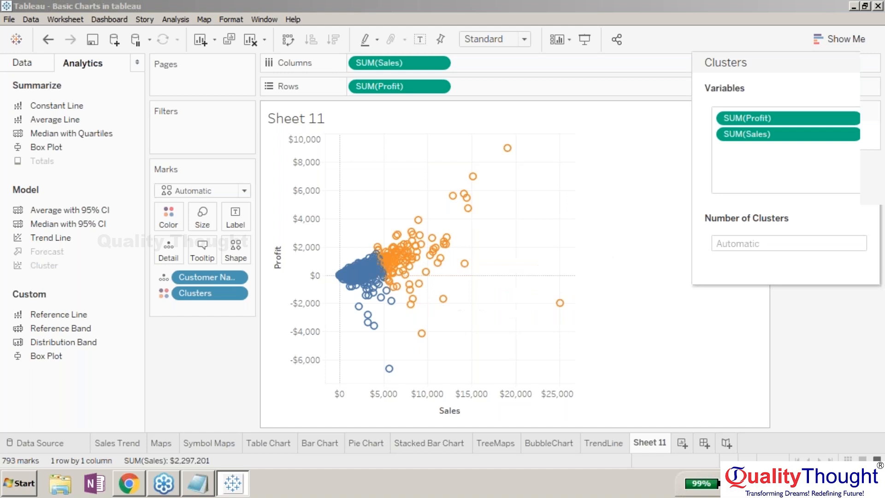
left_click_drag(789, 57, 675, 85)
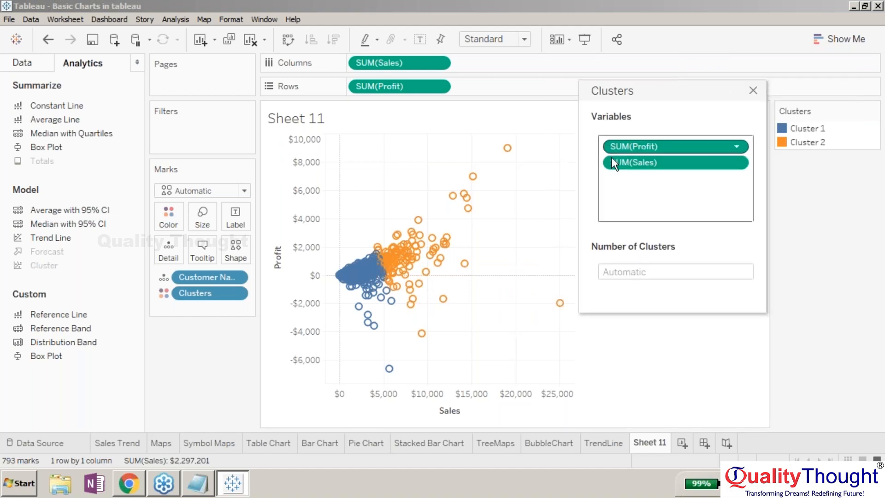
Set the number of clusters to 3 and move the Clusters legend below the Marks card.
mouse_move(408, 245)
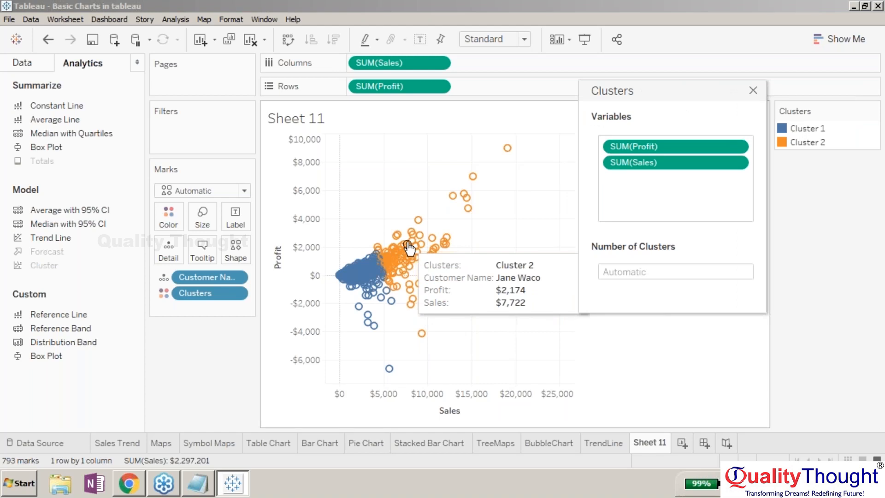
mouse_move(360, 278)
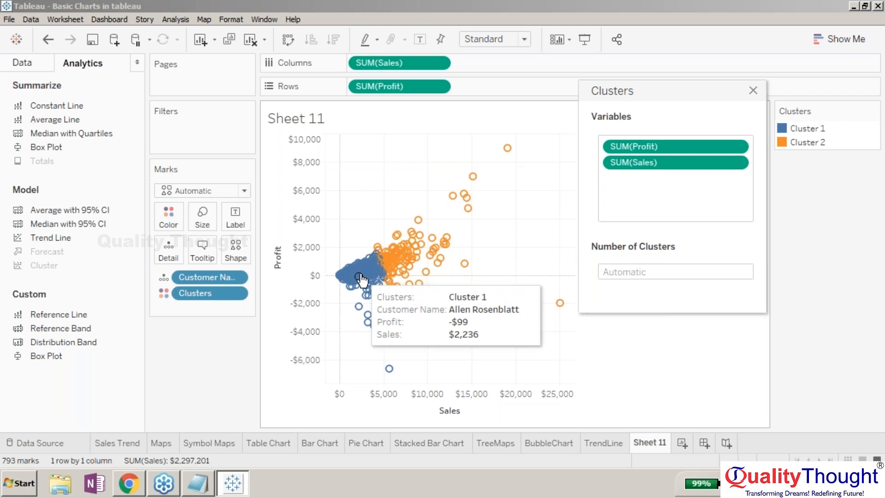
left_click(609, 271)
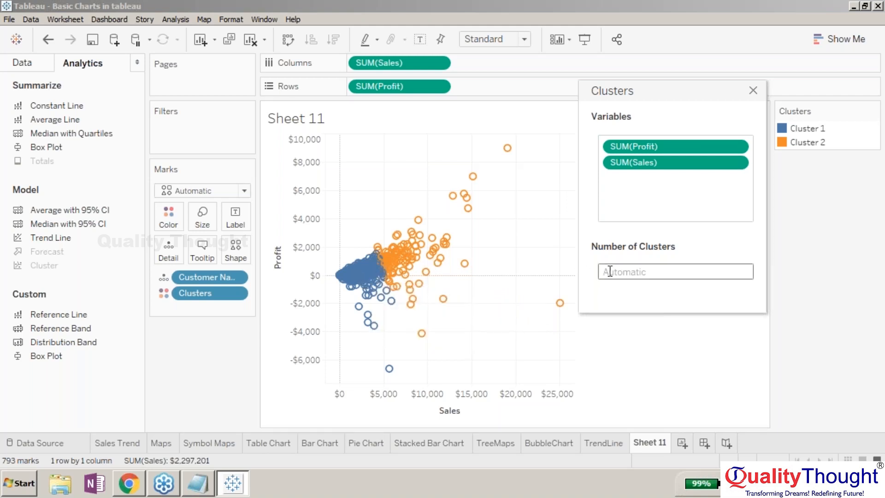
type("3")
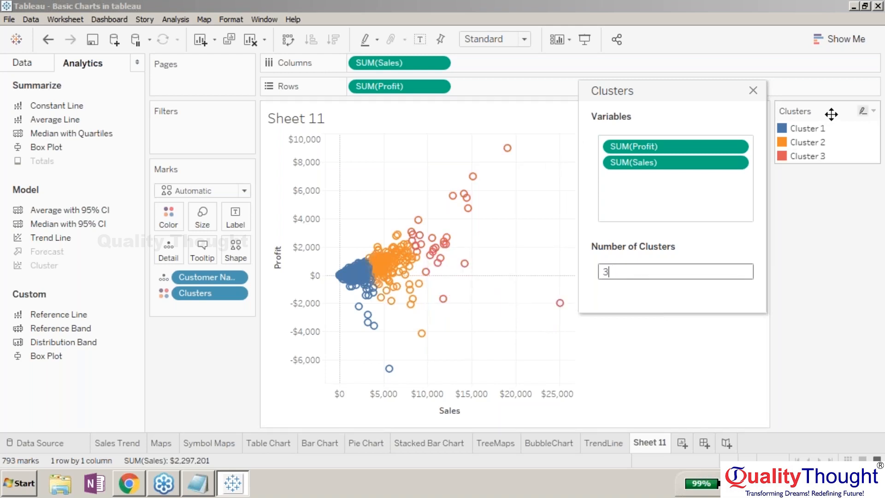
left_click_drag(831, 114, 165, 353)
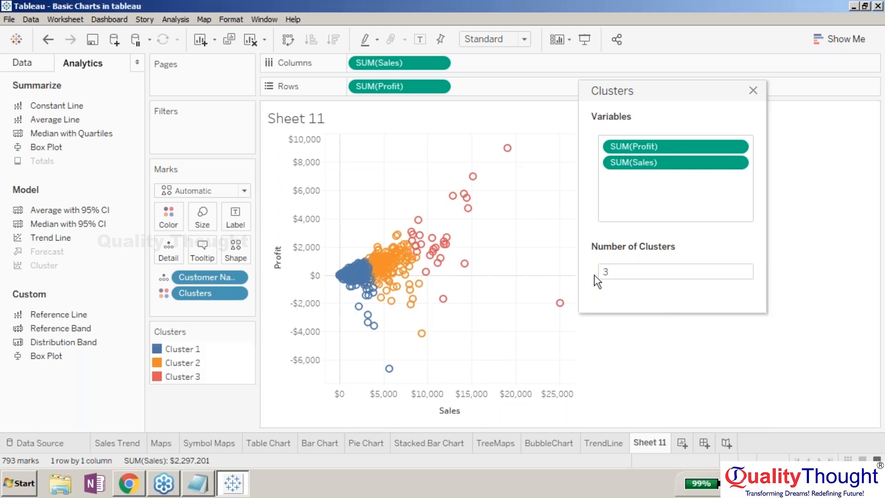
Try 5 clusters, then return the number of clusters to 3 and close the cluster settings.
double_click(615, 272)
type("5")
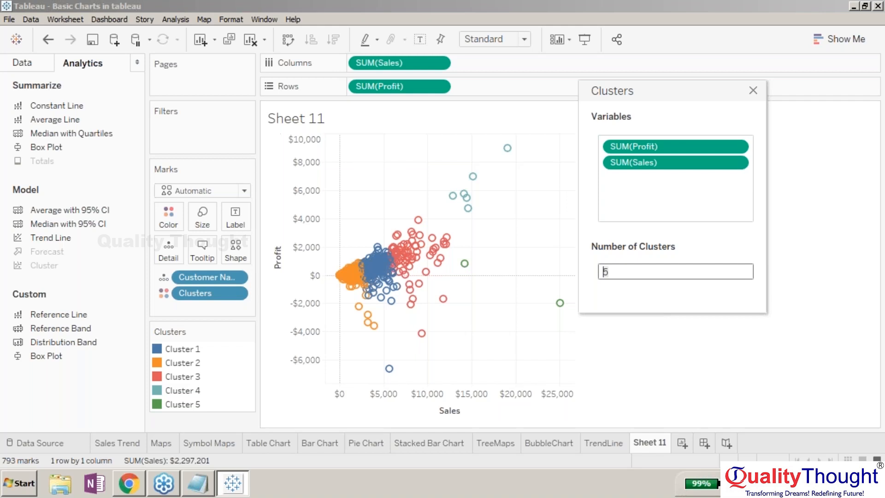
type("3")
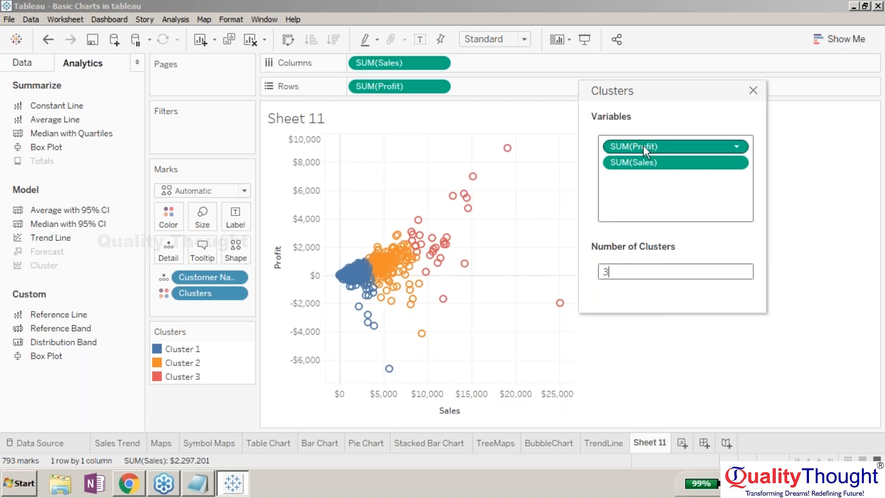
left_click(752, 90)
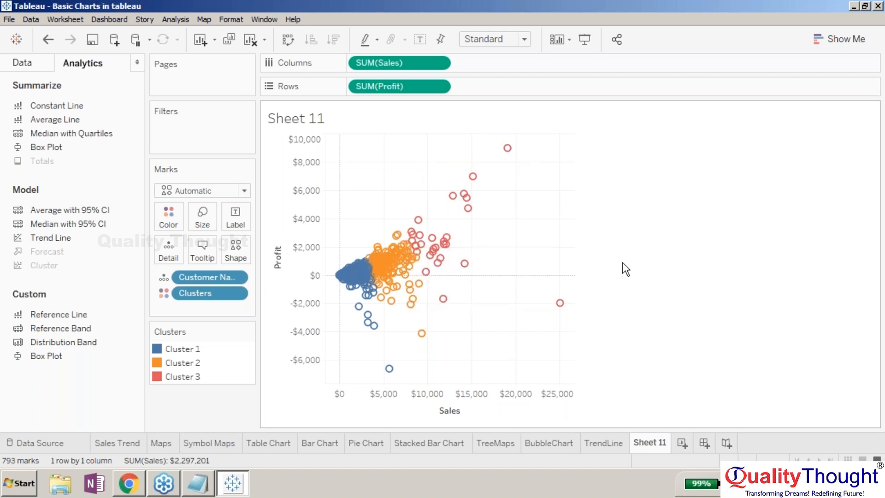
Inspect the tooltip details of customer marks across the three clusters in the scatter plot.
mouse_move(358, 276)
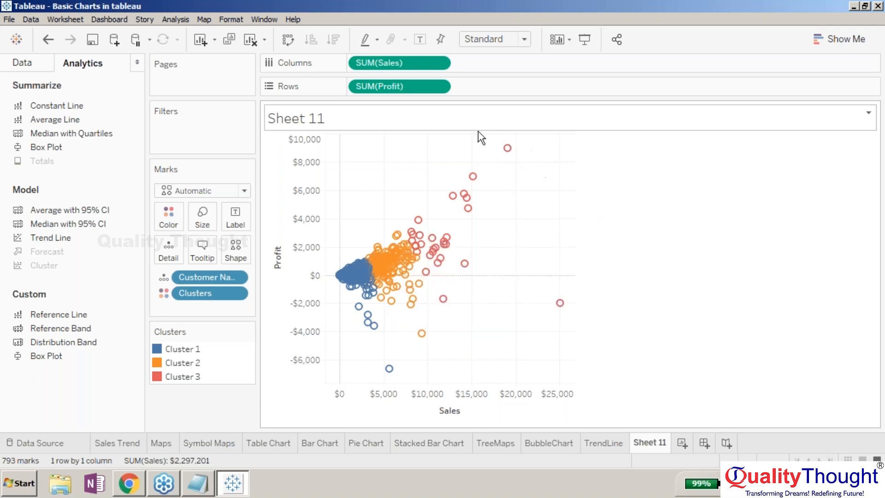
left_click(875, 207)
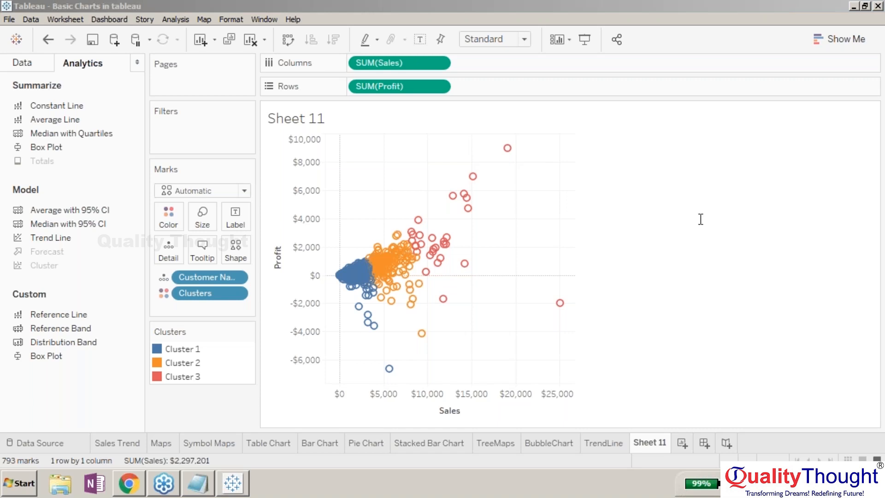
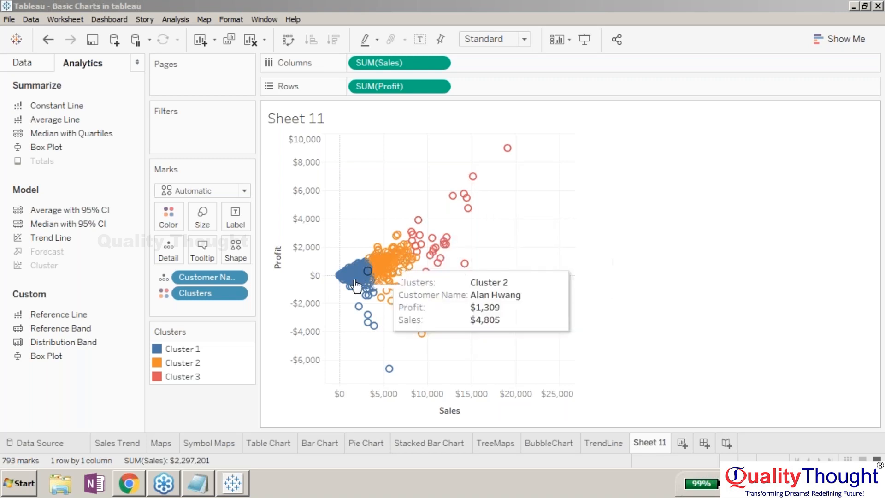
mouse_move(394, 268)
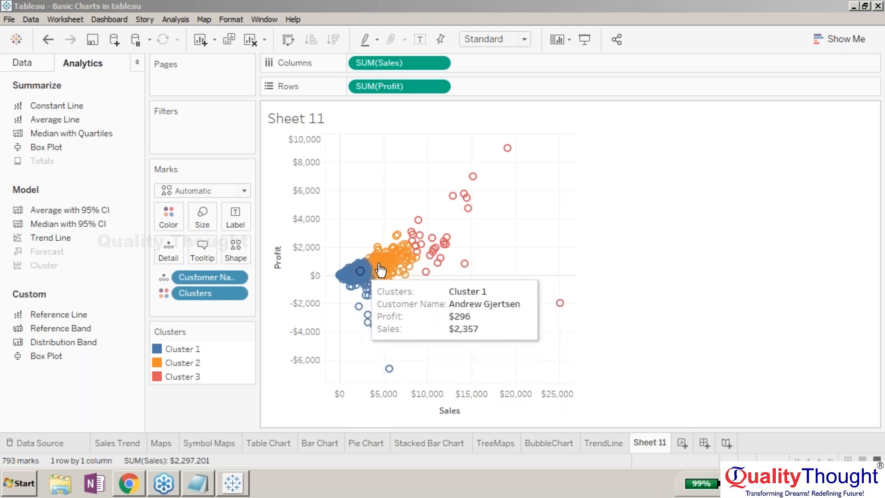
mouse_move(463, 208)
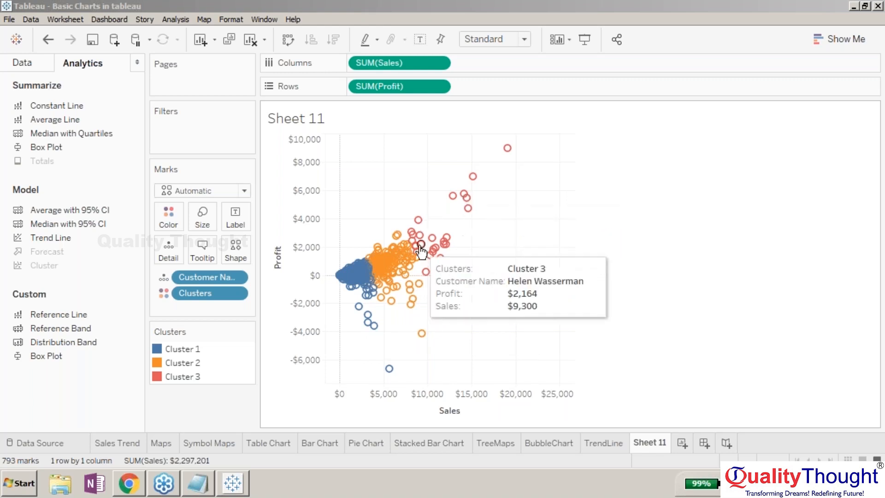
mouse_move(433, 239)
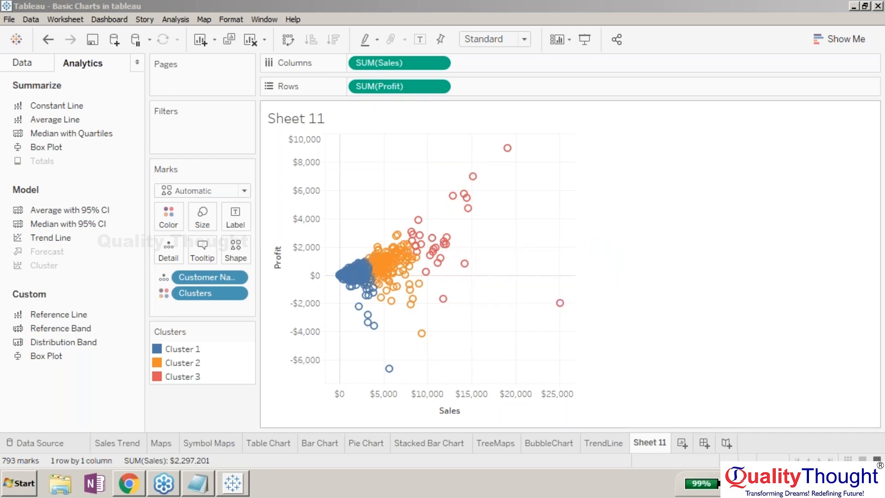
Open the description of the clusters and review the clustering inputs, scaling and summary diagnostics.
left_click(236, 293)
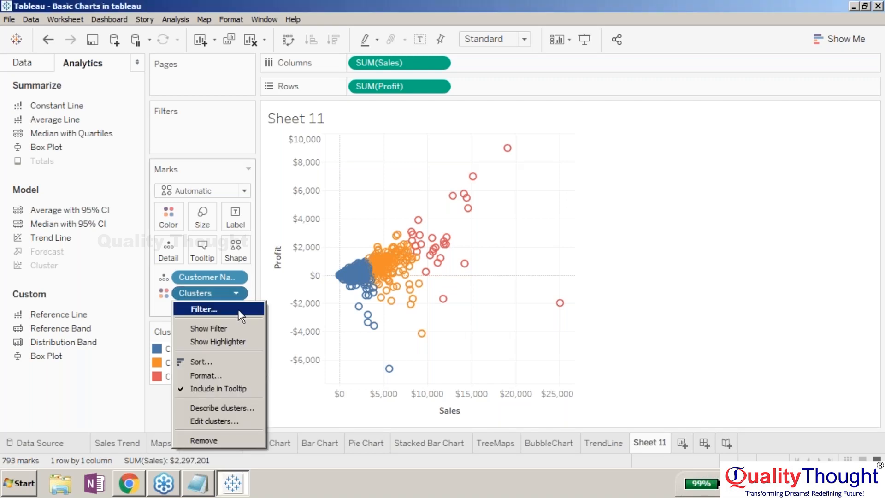
left_click(236, 410)
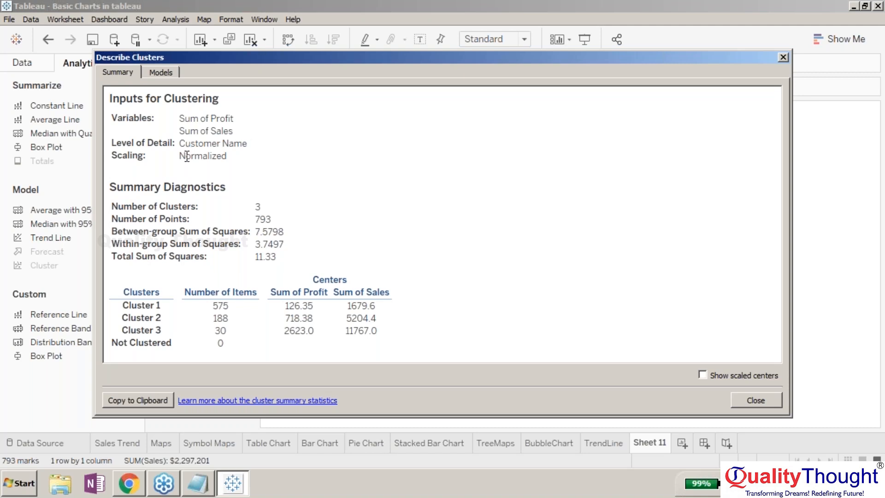
left_click_drag(179, 156, 234, 156)
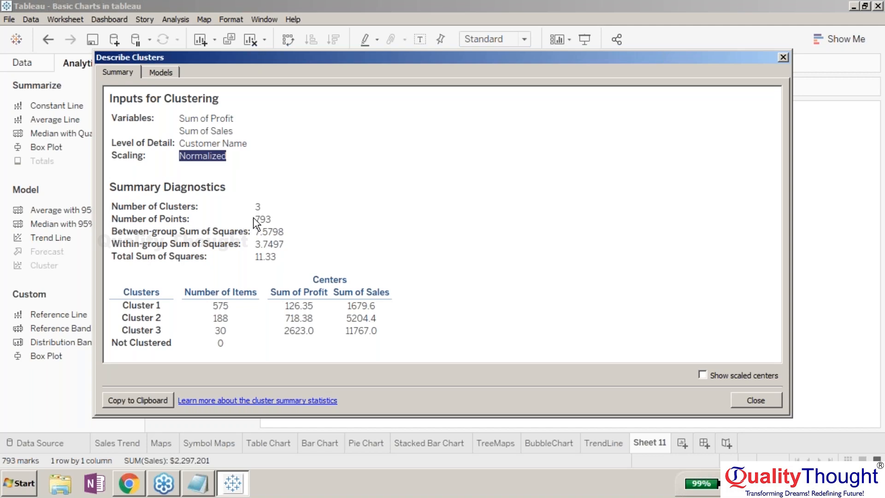
left_click(271, 234)
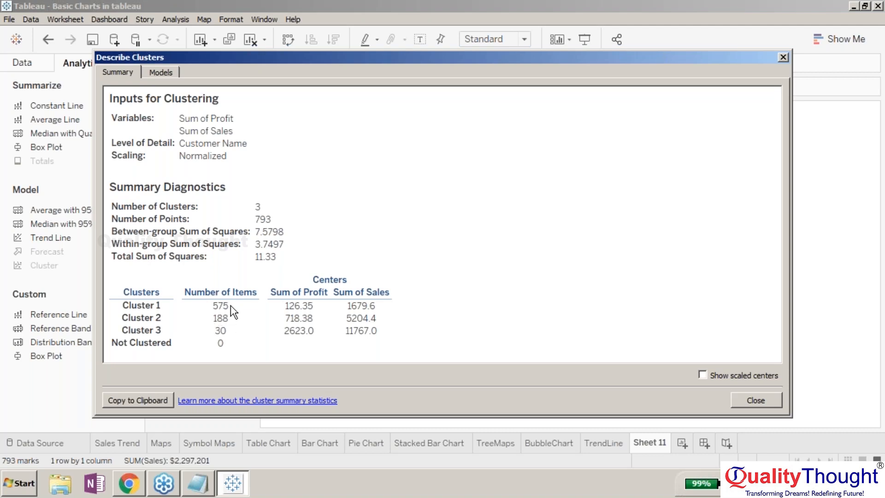
Examine each cluster's number of items and its Sum of Profit and Sum of Sales centers in the summary table.
left_click_drag(229, 306, 206, 307)
left_click(255, 334)
left_click_drag(287, 330, 319, 330)
left_click(342, 316)
double_click(368, 318)
left_click_drag(314, 318, 283, 319)
left_click(331, 329)
left_click_drag(357, 331, 281, 332)
left_click(316, 338)
left_click(468, 304)
Compare scaled with unscaled cluster centers, leave scaled centers off and close the cluster description.
left_click(701, 375)
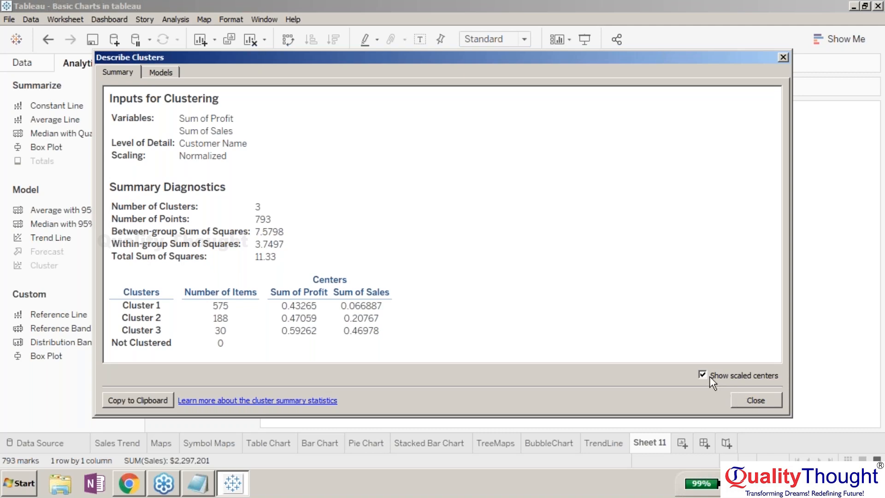
left_click(702, 375)
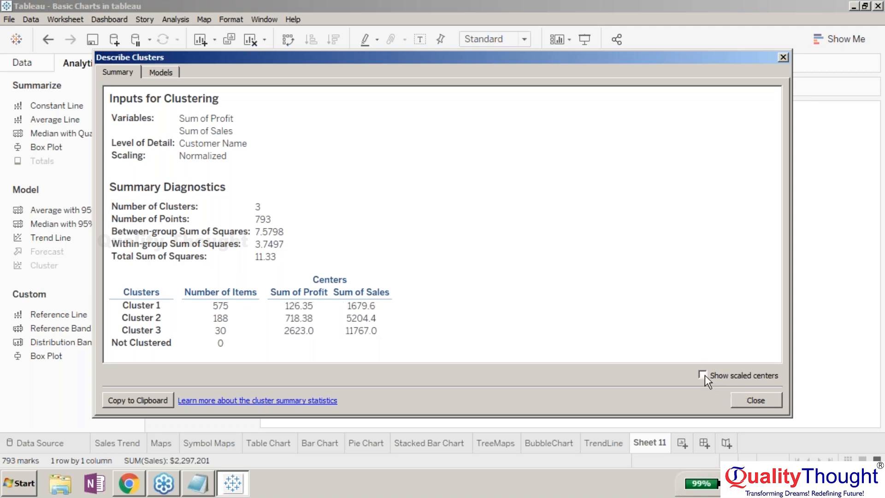
left_click(702, 374)
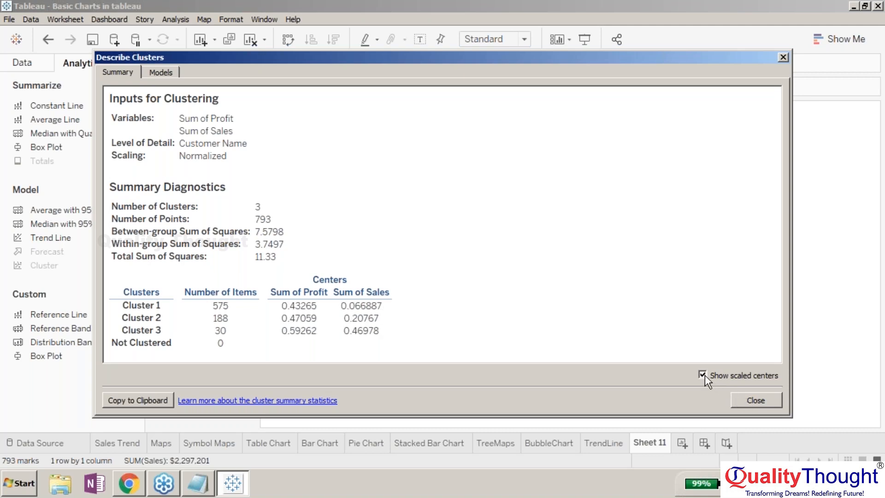
left_click(702, 375)
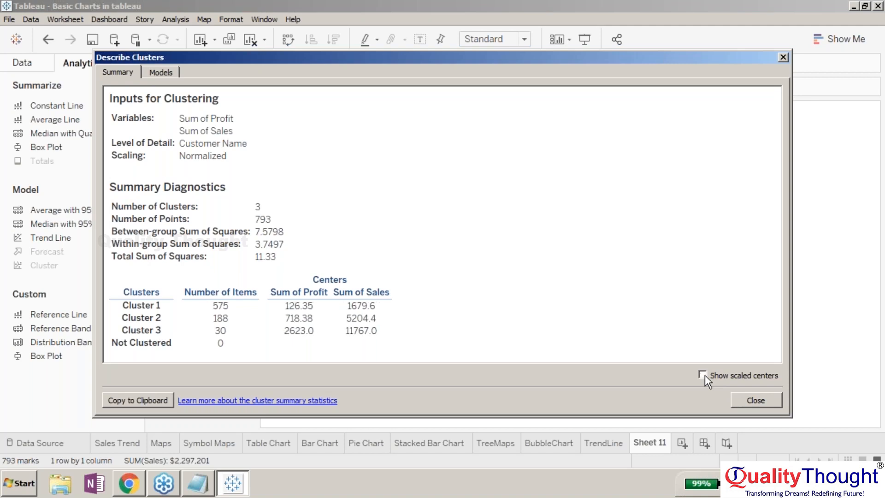
left_click(702, 375)
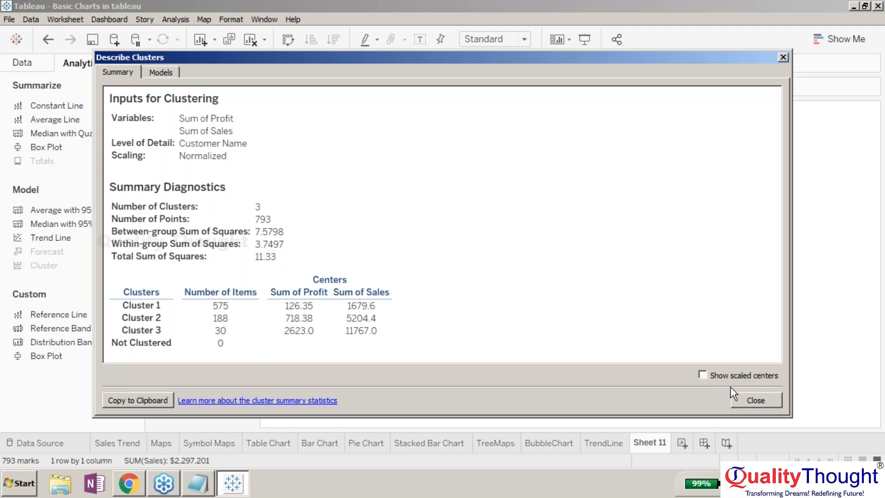
left_click(754, 401)
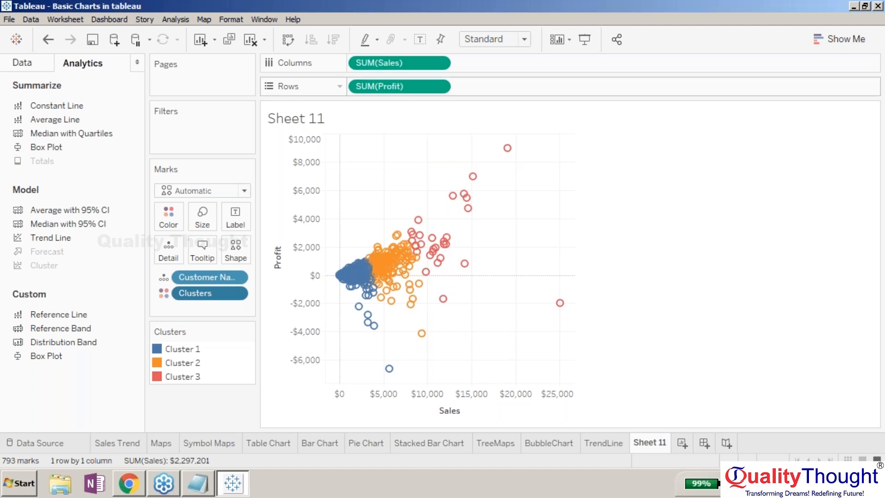
Rename the Sheet 11 worksheet as Clustering.
right_click(644, 448)
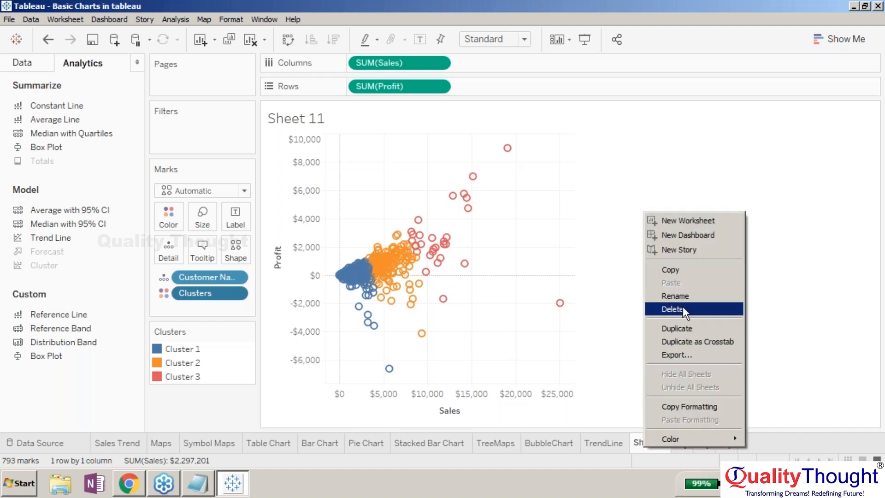
left_click(682, 295)
type("Clustering")
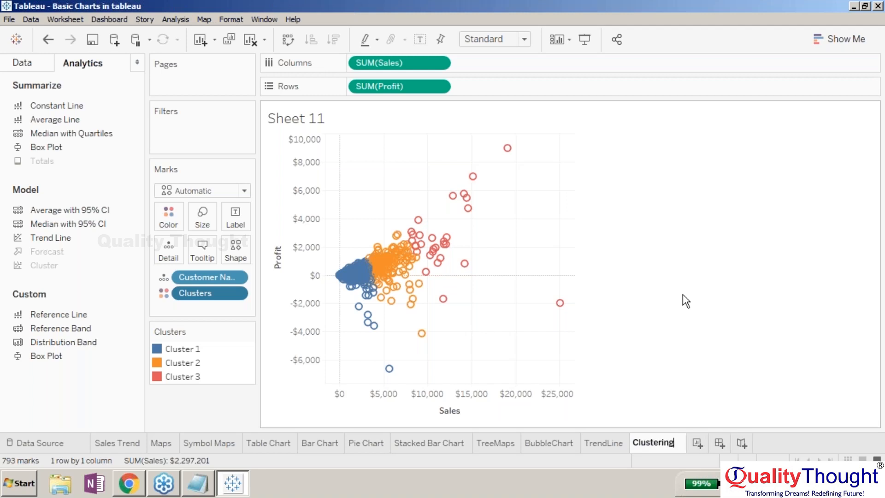
key("Return")
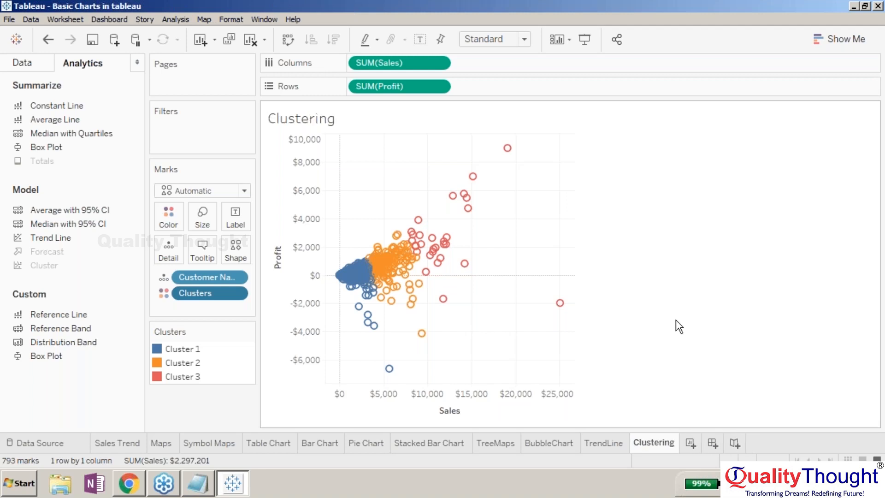
Reopen the cluster settings to review the variables and cluster count, then close them without changes.
left_click(238, 292)
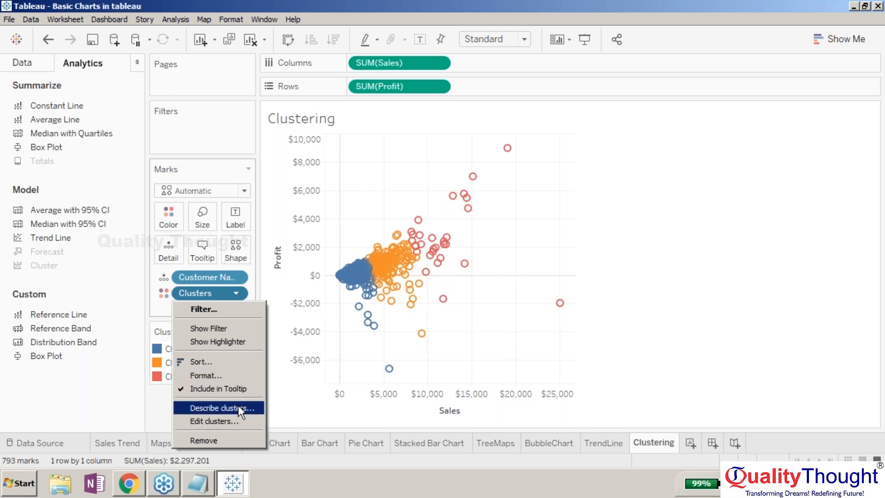
left_click(236, 421)
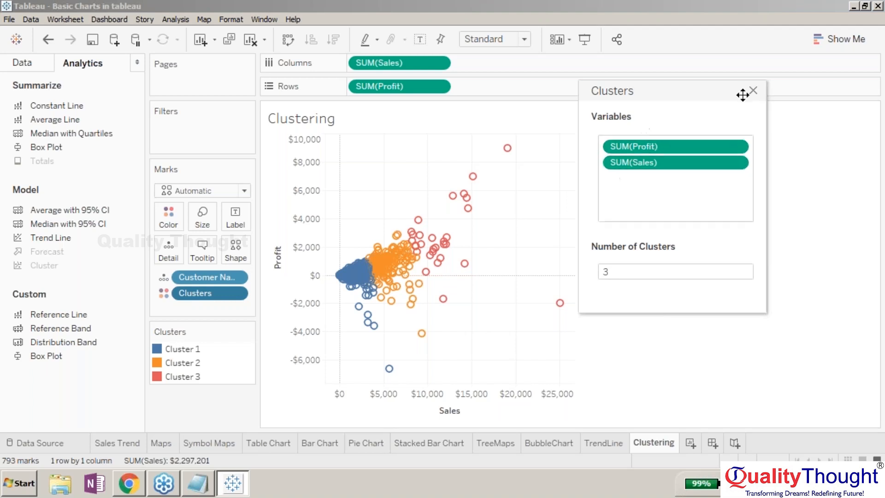
left_click(755, 91)
Set the Clusters field's sort to Data source order and close the sort settings.
left_click(235, 295)
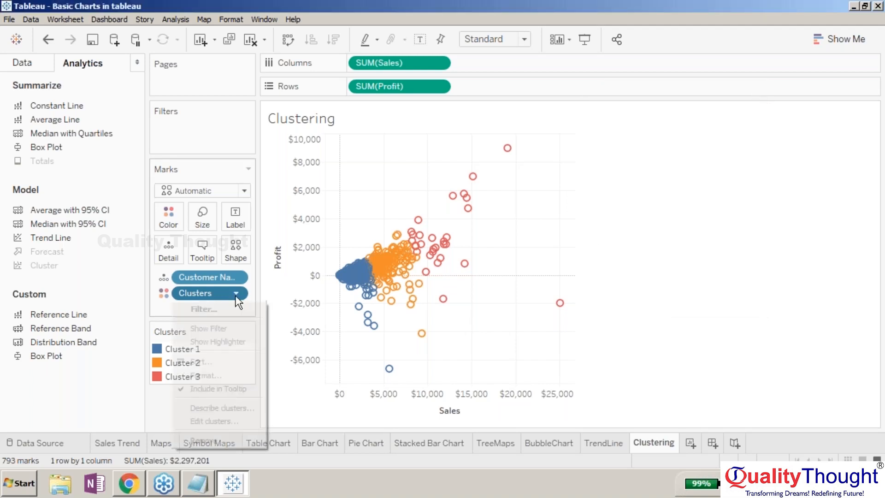
left_click(237, 358)
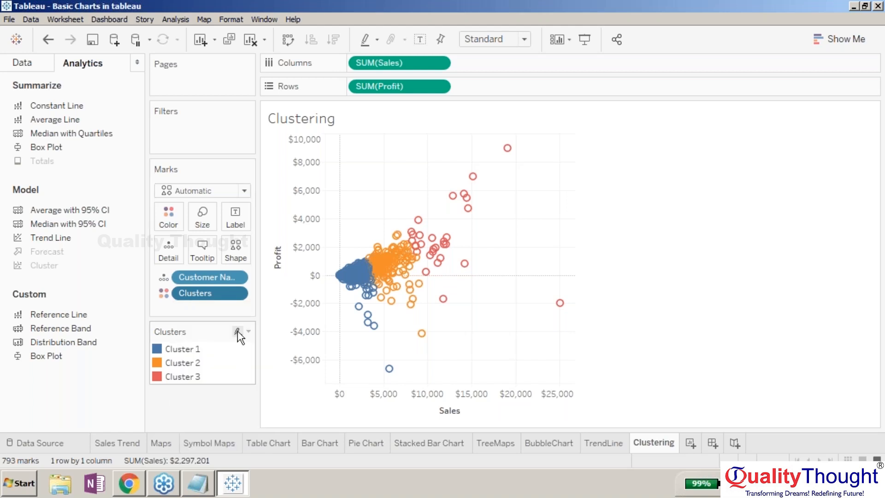
left_click(236, 293)
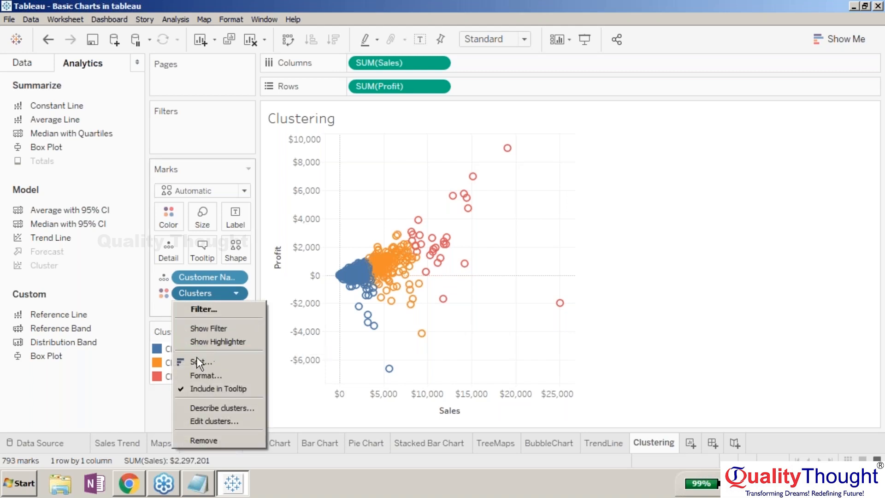
key("Escape")
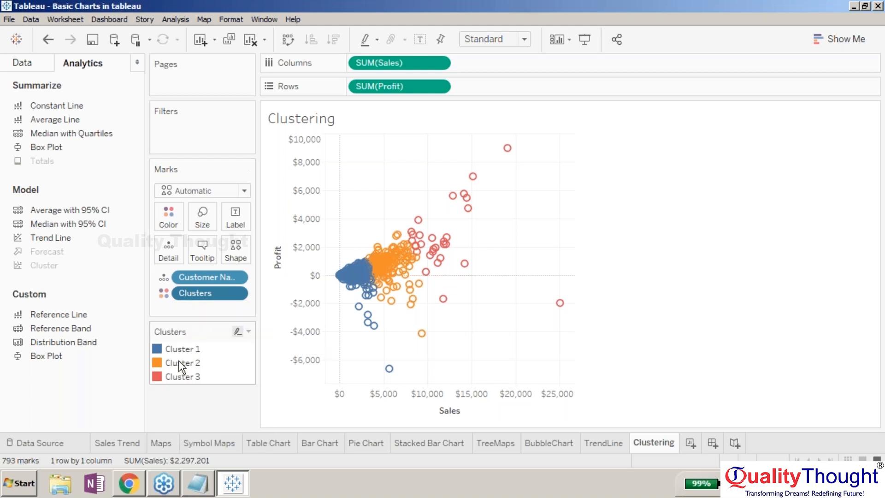
left_click(237, 280)
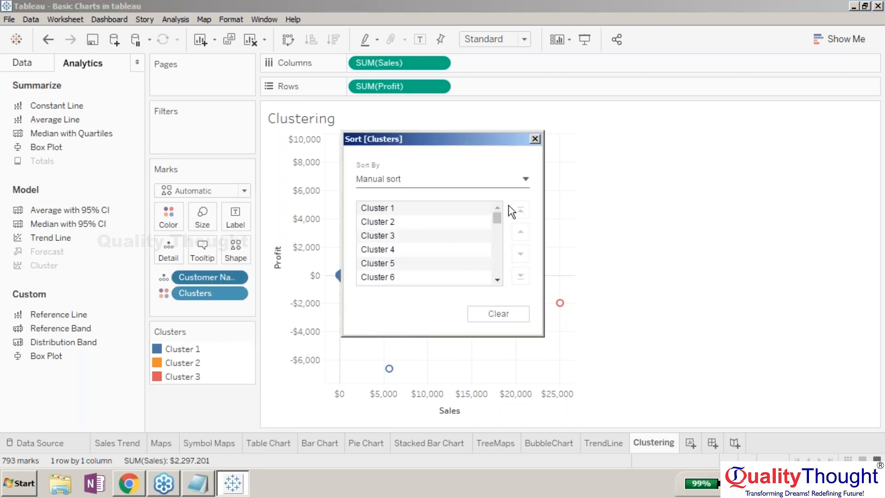
mouse_move(497, 213)
left_mouse_down()
mouse_move(493, 266)
mouse_move(491, 210)
left_mouse_up()
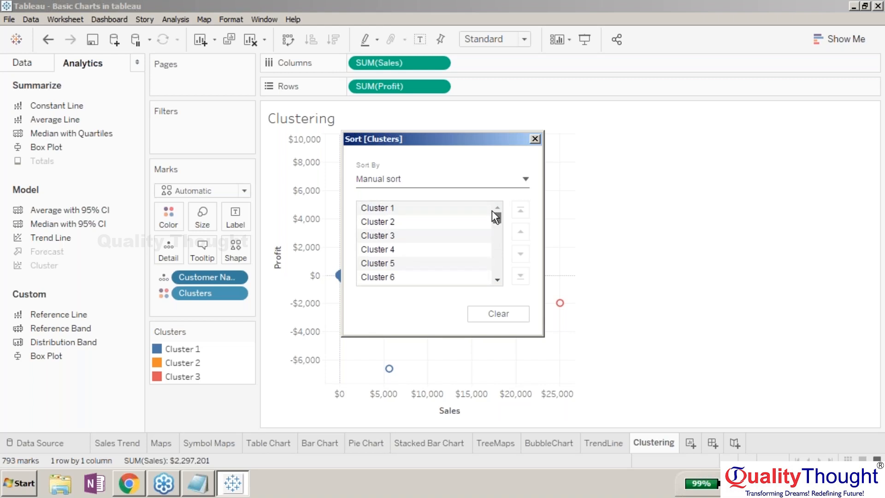
left_click(525, 179)
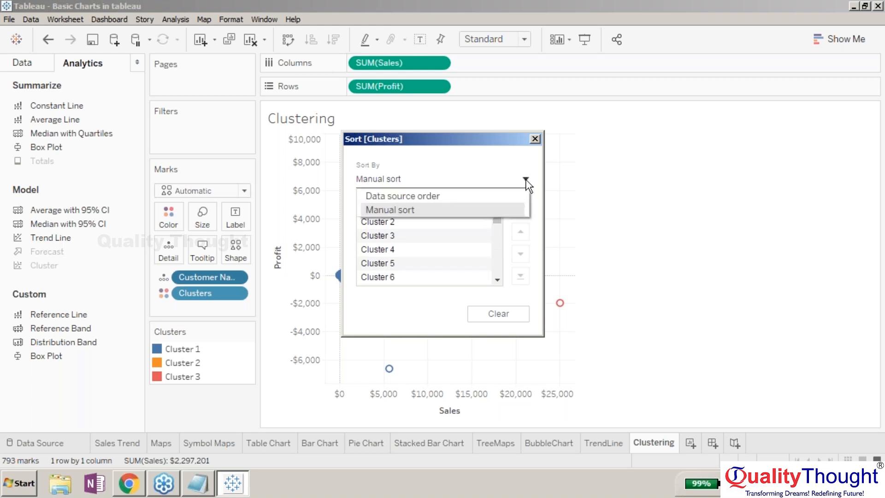
left_click(495, 197)
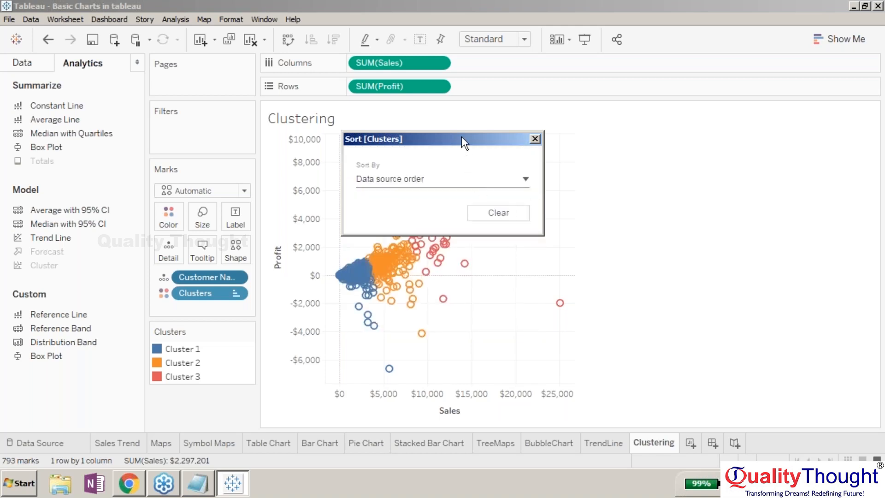
left_click(535, 139)
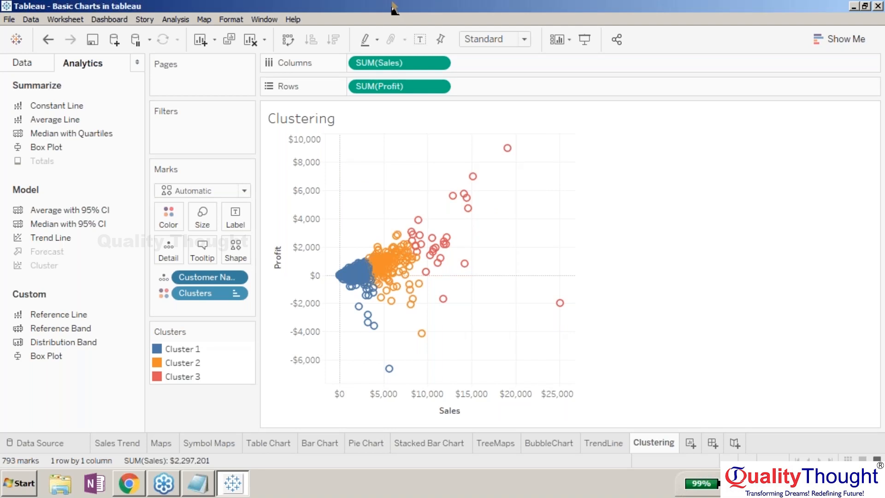
Open the formatting options for the Clusters field and close them without changes.
left_click(874, 207)
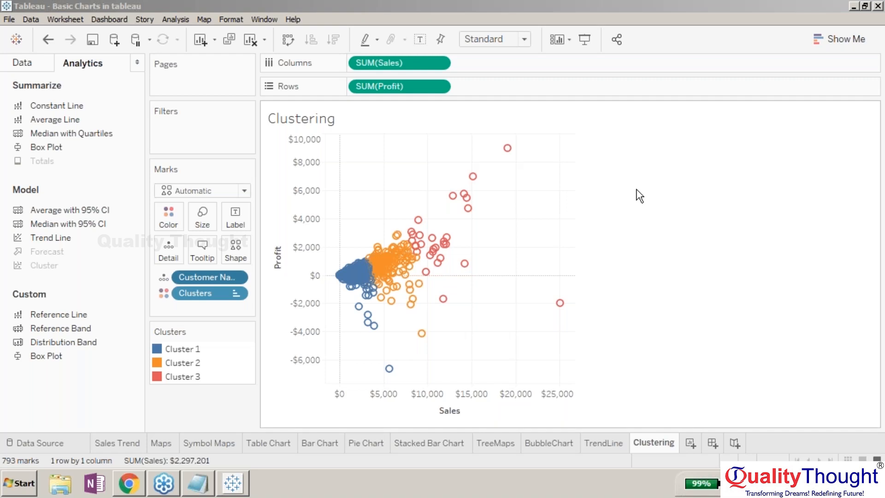
left_click(659, 202)
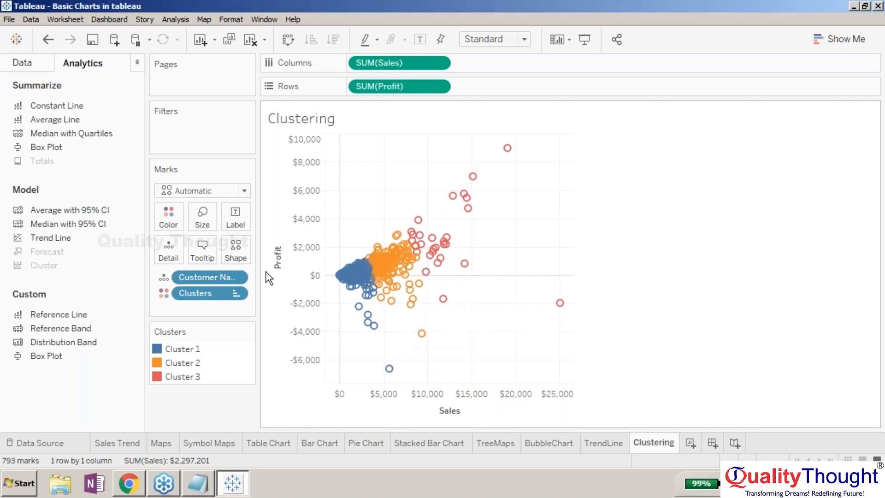
left_click(236, 293)
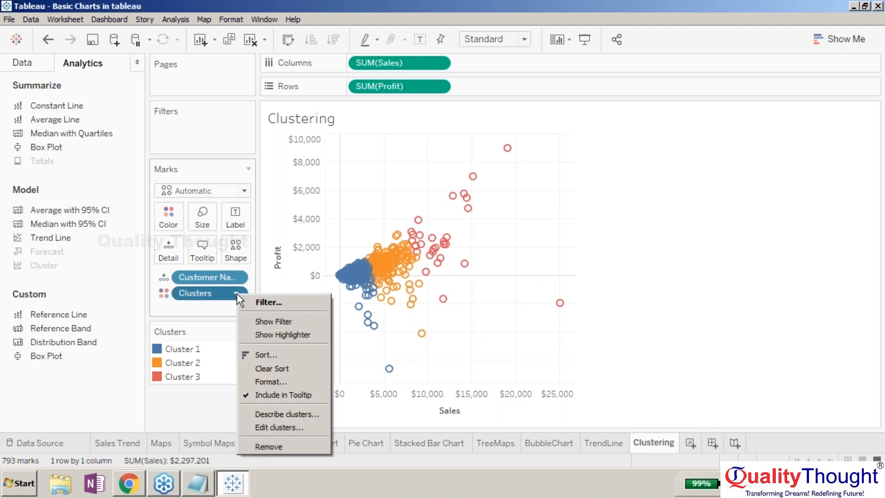
left_click(265, 380)
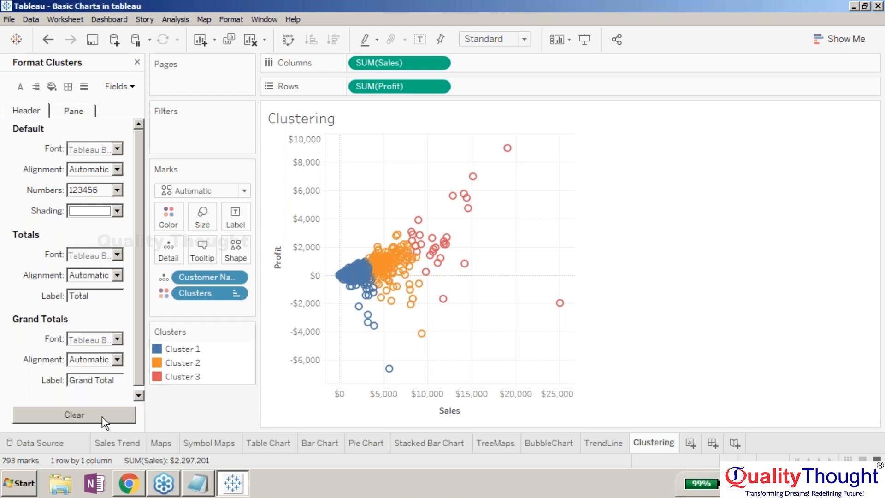
left_click(136, 61)
Reopen the cluster settings and review the aggregation options available for the SUM(Profit) variable.
left_click(239, 291)
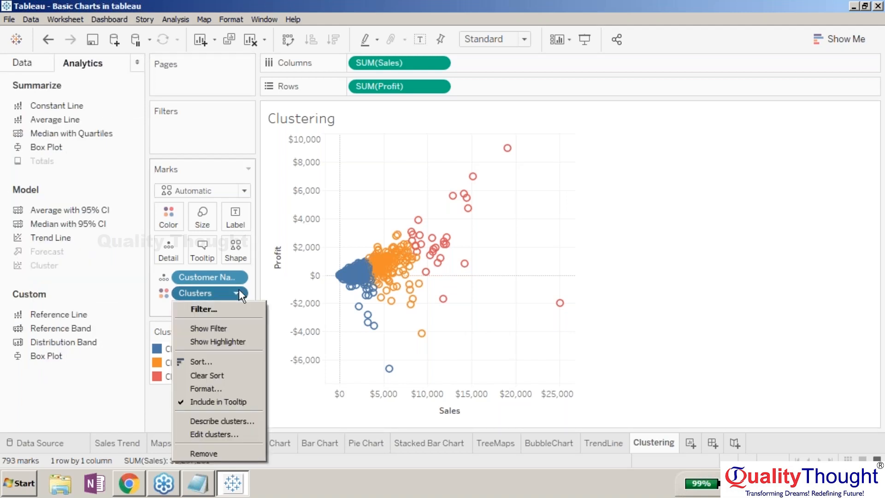
left_click(234, 435)
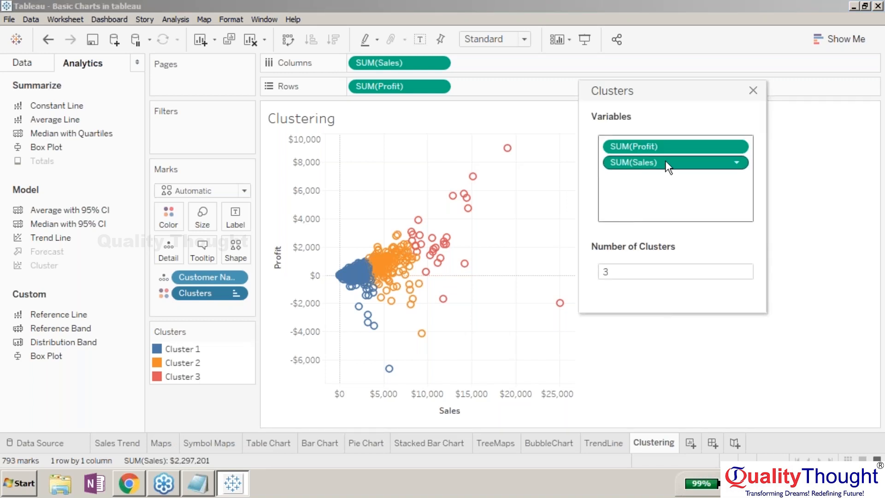
left_click(736, 147)
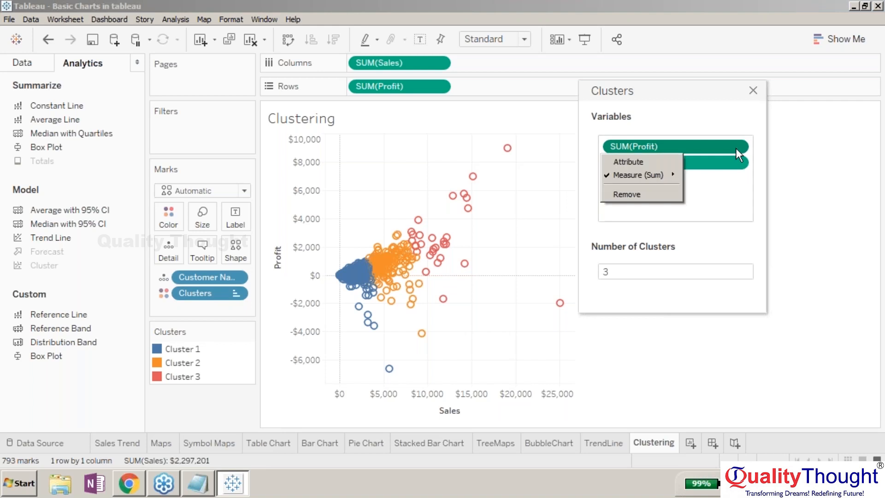
mouse_move(663, 173)
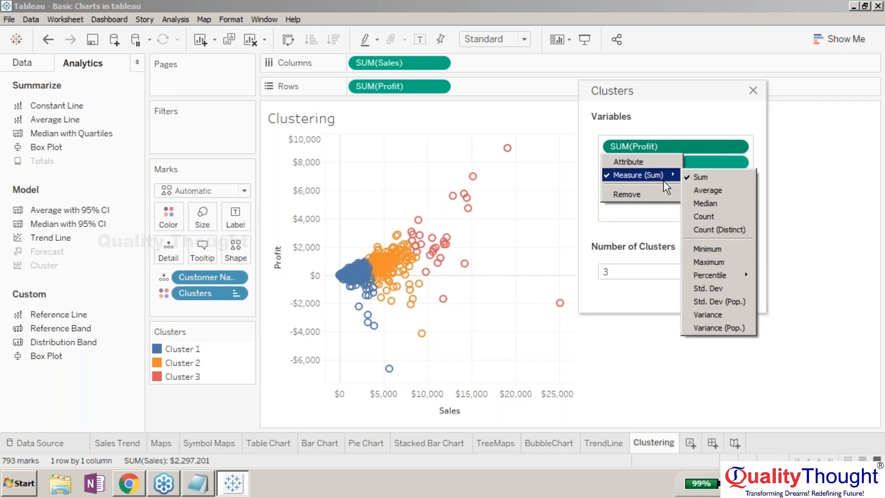
left_click(636, 218)
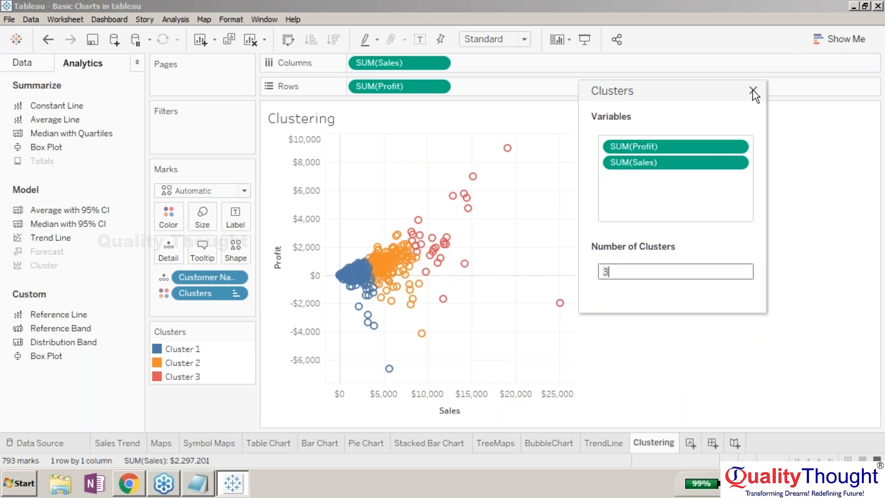
Try 6 as the number of clusters, return it to 3 and close the cluster settings.
type("6")
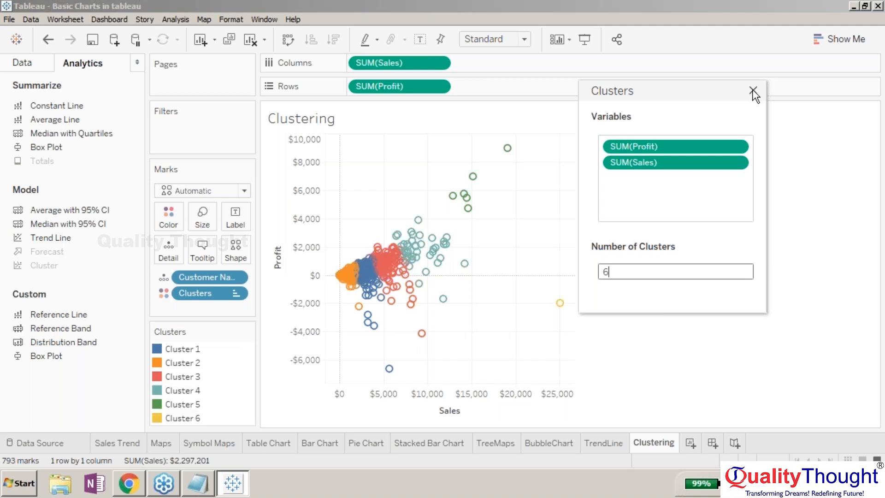
key("BackSpace")
type("3")
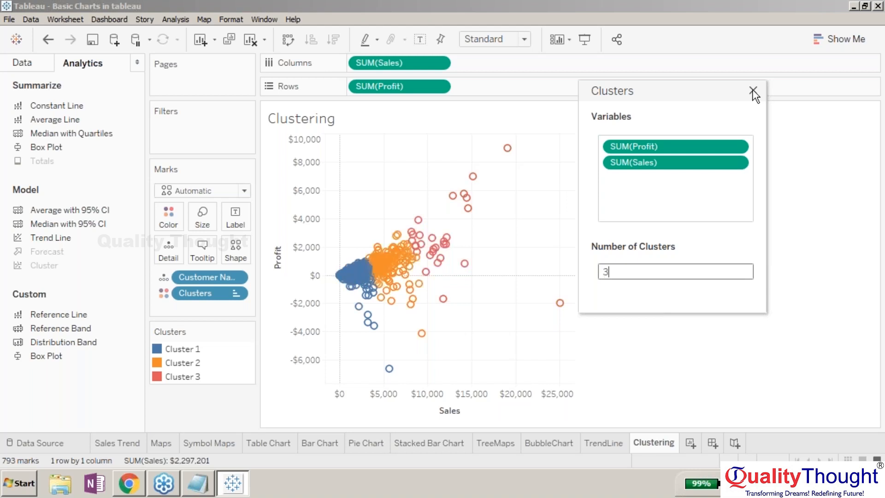
left_click(753, 91)
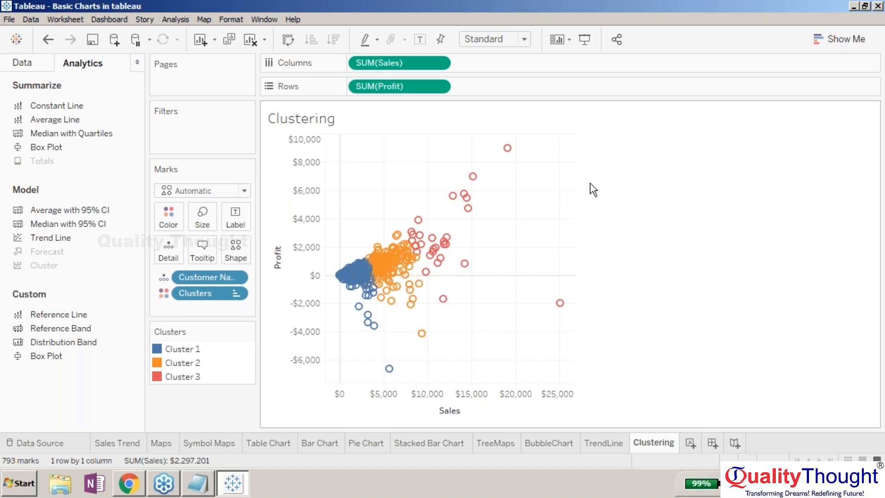
Open the cluster description, examine the number of items in each cluster and close it.
left_click(864, 206)
mouse_move(404, 257)
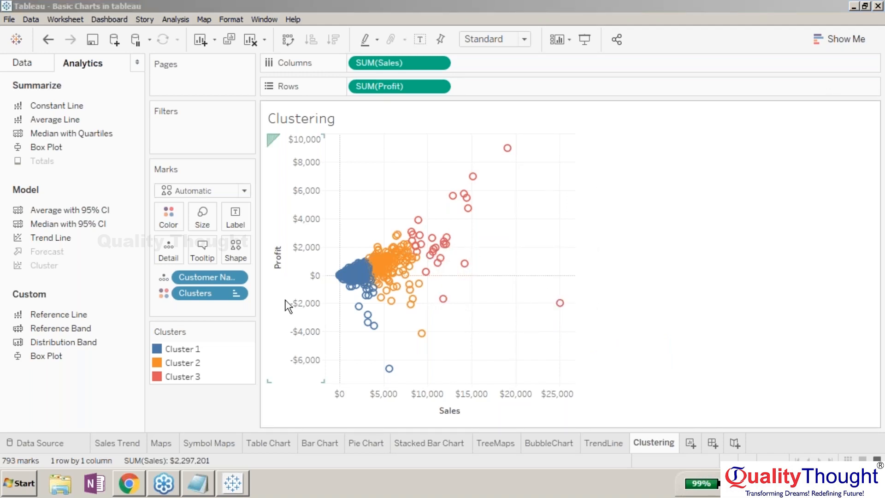
left_click(237, 293)
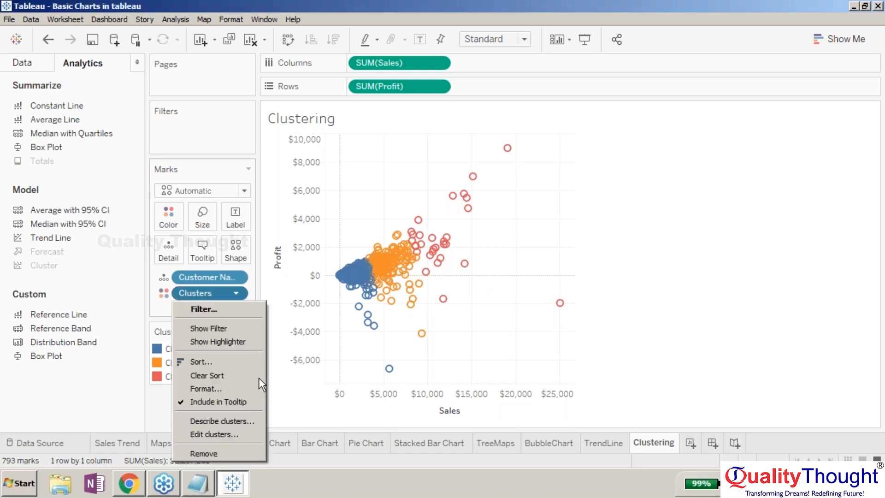
left_click(224, 422)
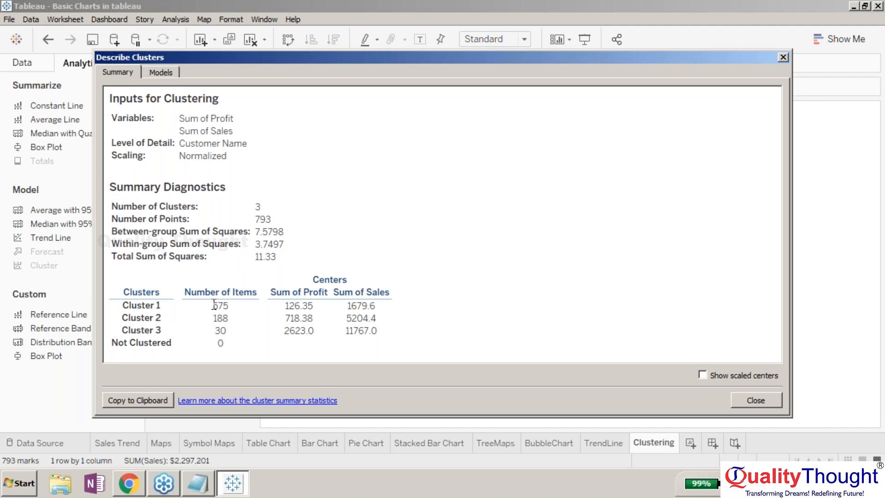
left_click_drag(215, 305, 230, 305)
mouse_move(230, 317)
left_mouse_down()
mouse_move(189, 318)
mouse_move(235, 328)
left_mouse_up()
left_click(743, 396)
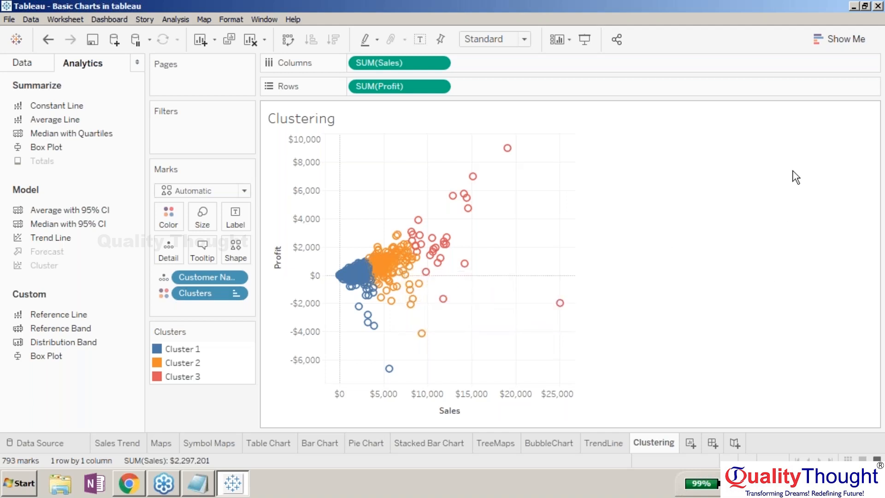
Select the customer marks with Profit above about $2,000 and show trend lines on the scatter plot.
left_click(872, 27)
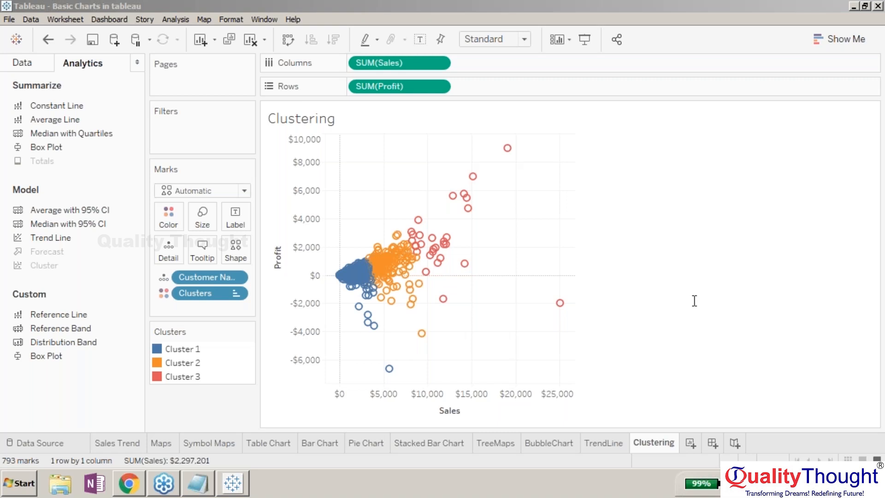
mouse_move(515, 153)
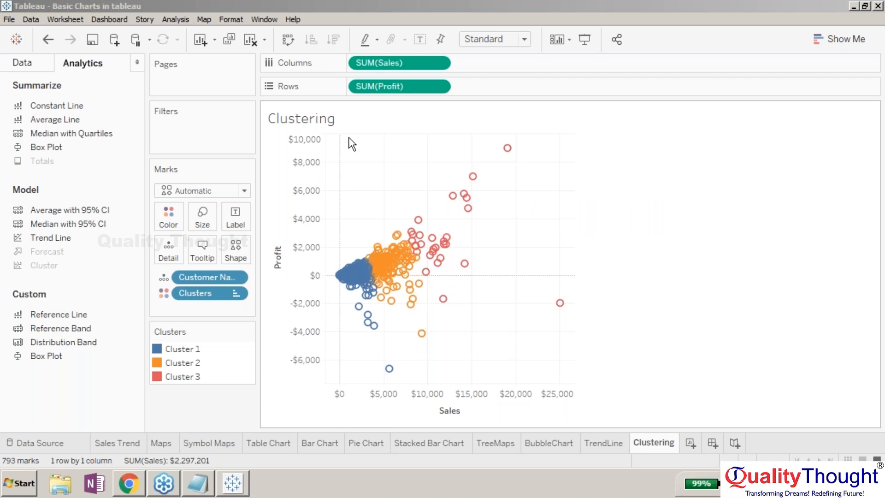
left_click_drag(349, 138, 560, 265)
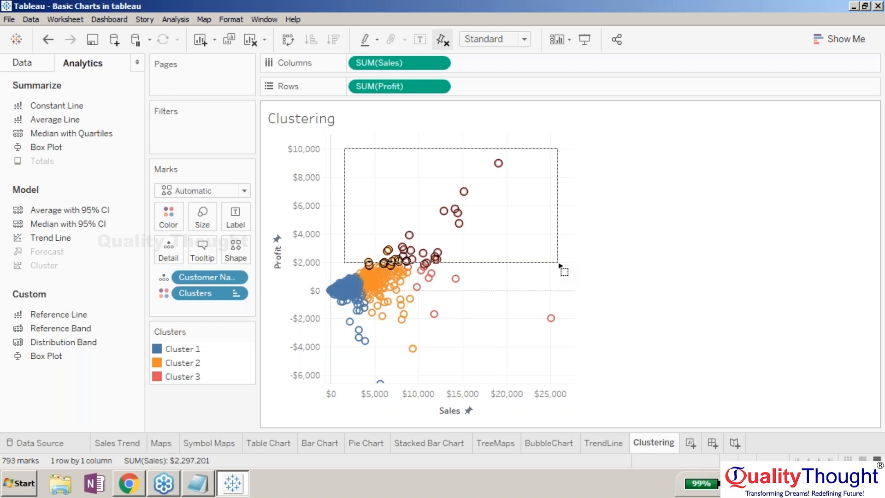
left_click_drag(559, 265, 559, 266)
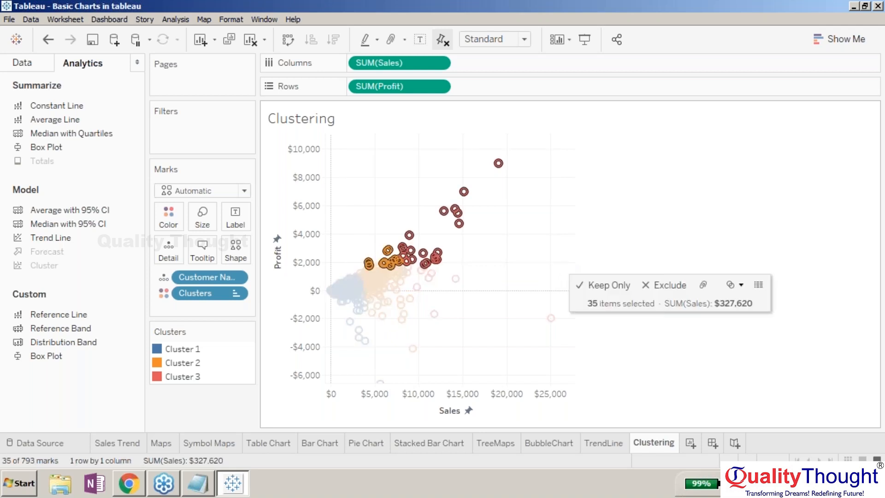
right_click(408, 247)
mouse_move(457, 333)
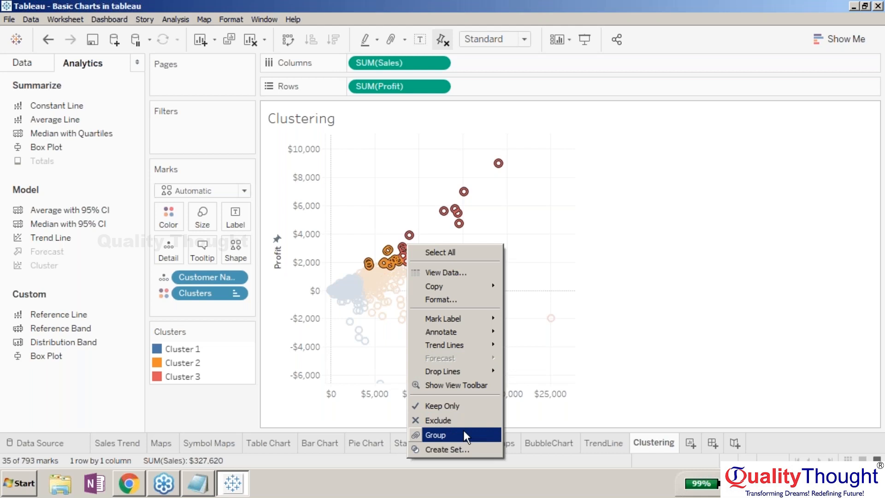
mouse_move(476, 349)
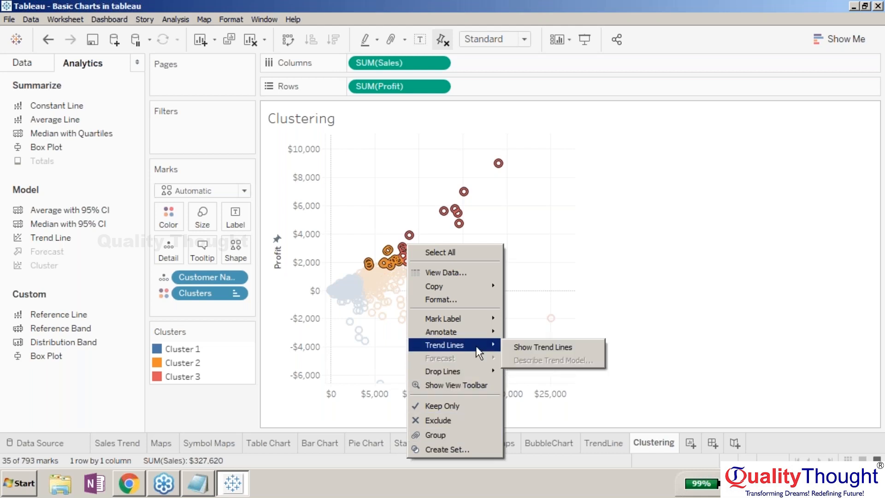
left_click(529, 346)
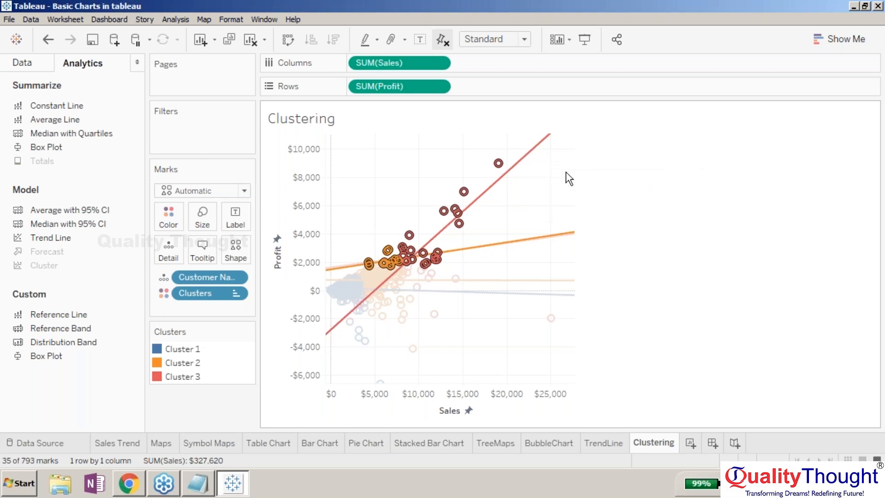
Clear the mark selection and examine the equation, R-squared and P-value of the Cluster 3 and Cluster 1 trend lines.
left_click(569, 179)
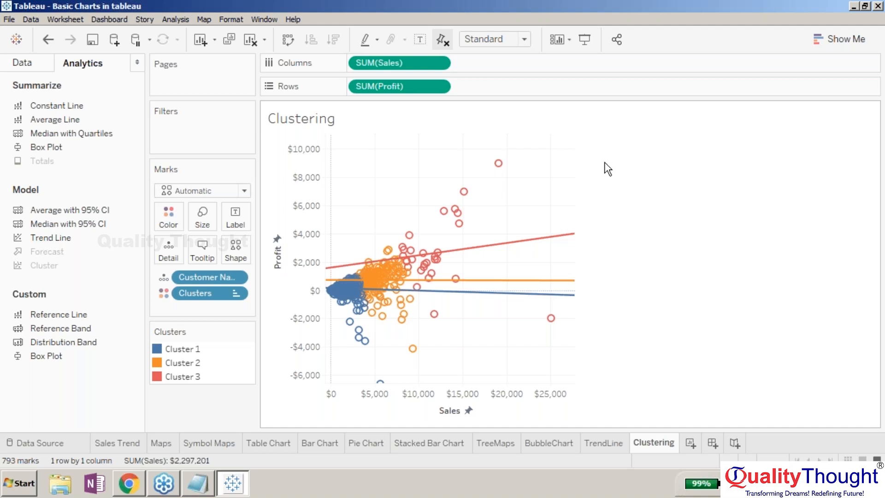
mouse_move(465, 253)
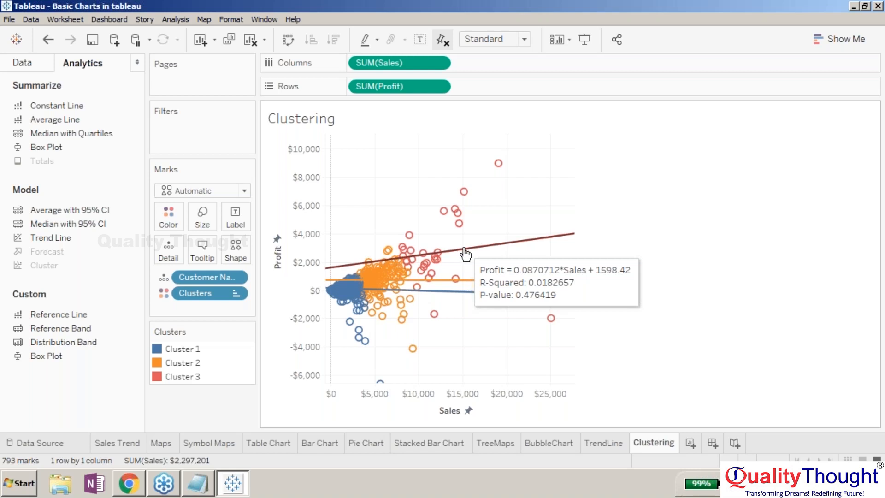
mouse_move(468, 282)
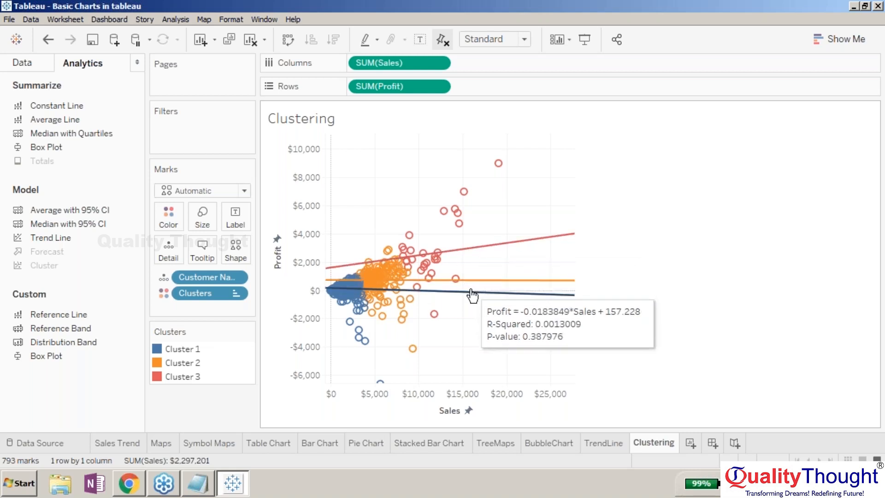
Examine the Cluster 3 trend line's equation and statistics, and undo the trend lines on the scatter plot.
mouse_move(519, 249)
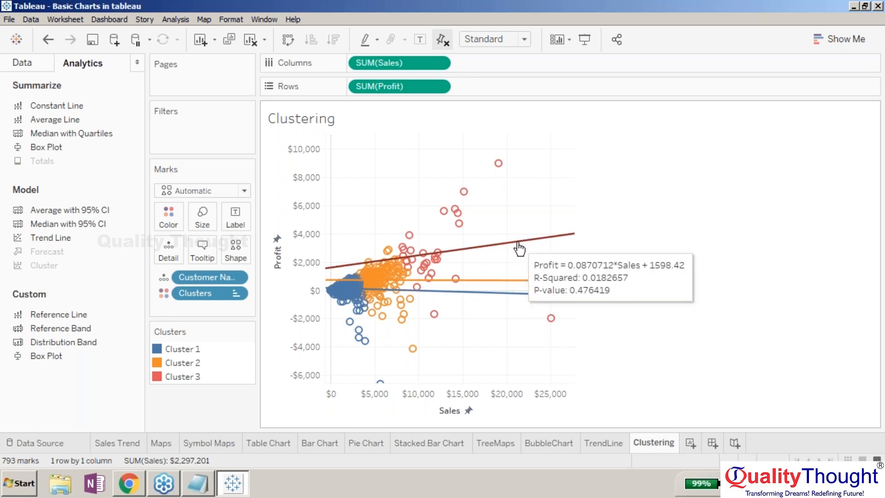
key("ctrl+z")
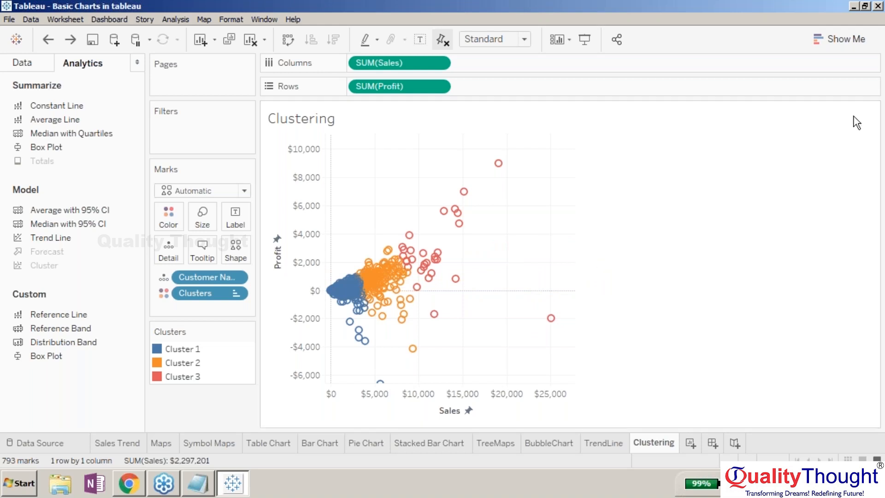
left_click(837, 92)
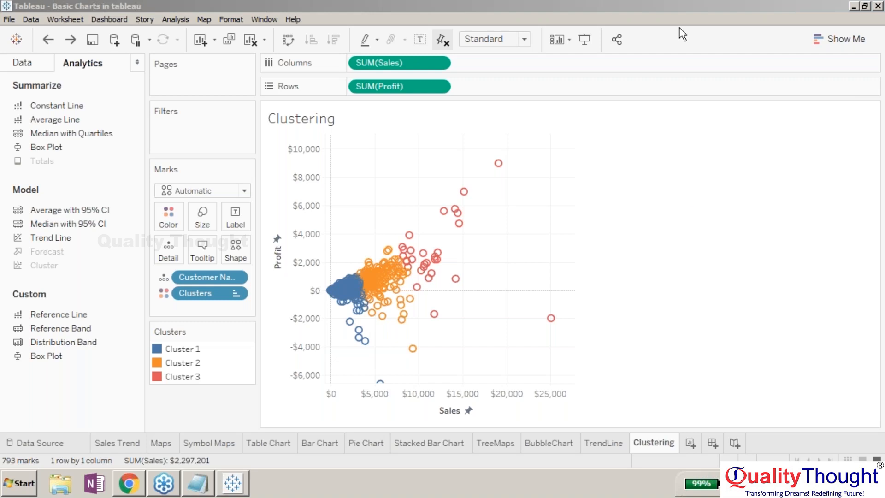
left_click(570, 3)
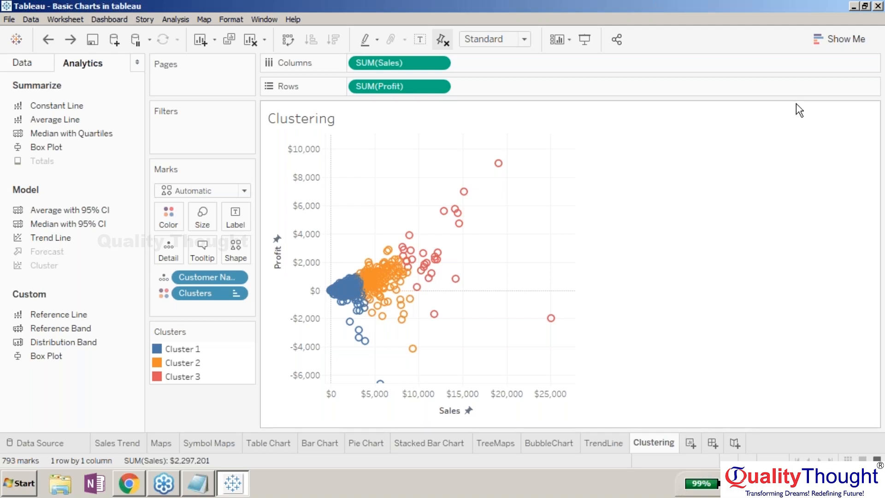
left_click(873, 30)
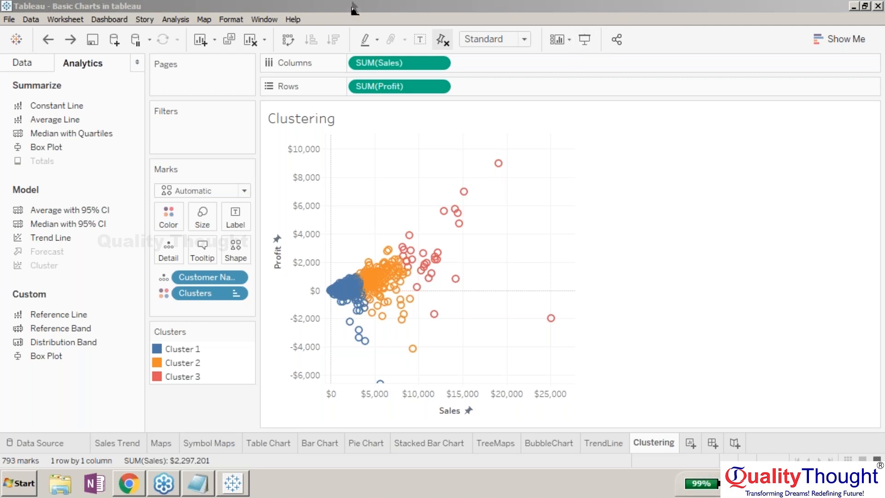
left_click_drag(120, 108, 663, 412)
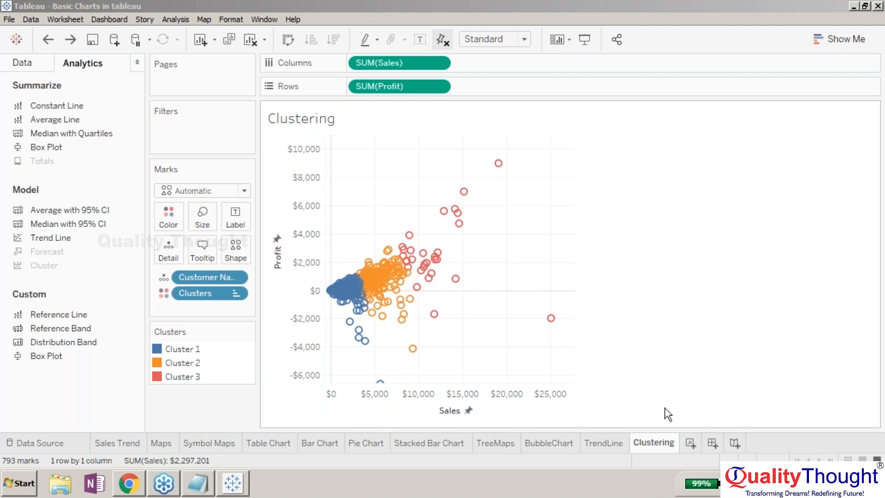
Create a new worksheet with a bar chart of Sales on Rows by Sub-Category on Columns.
left_click(691, 442)
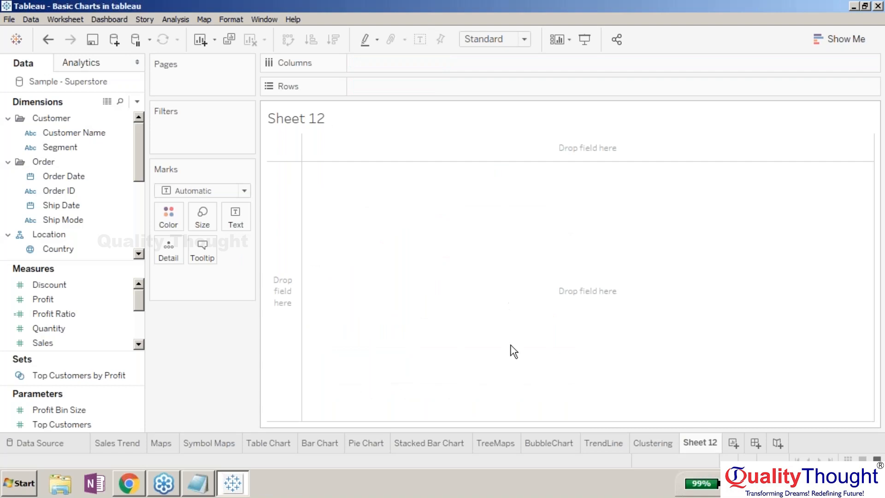
left_click(67, 343)
mouse_move(65, 342)
left_mouse_down()
mouse_move(185, 338)
mouse_move(394, 303)
mouse_move(375, 78)
mouse_move(383, 86)
left_mouse_up()
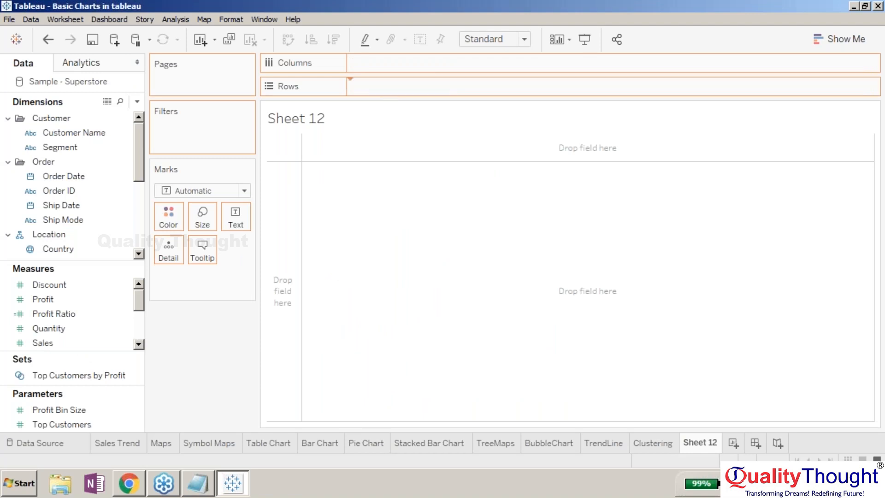
scroll(118, 228, "down", 3)
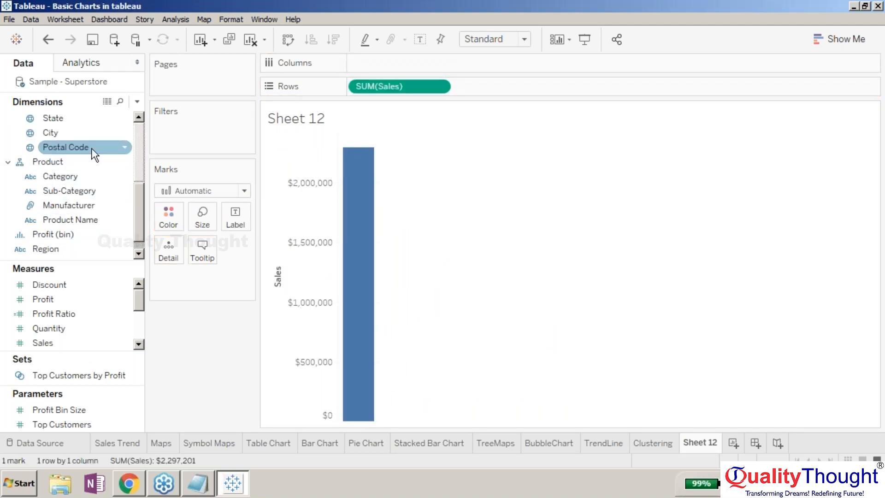
mouse_move(90, 191)
left_mouse_down()
mouse_move(194, 222)
mouse_move(414, 67)
left_mouse_up()
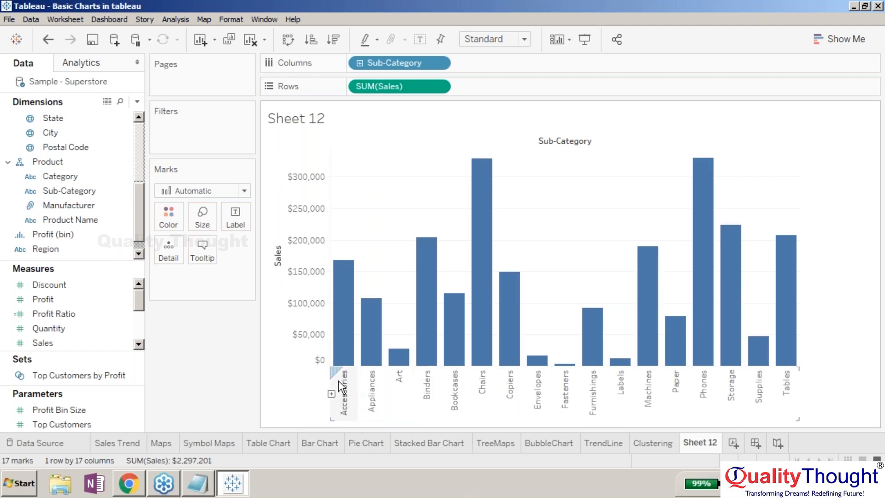
Try drilling the Sub-Category level down to Manufacturer and return to the Sub-Category level.
left_click(331, 394)
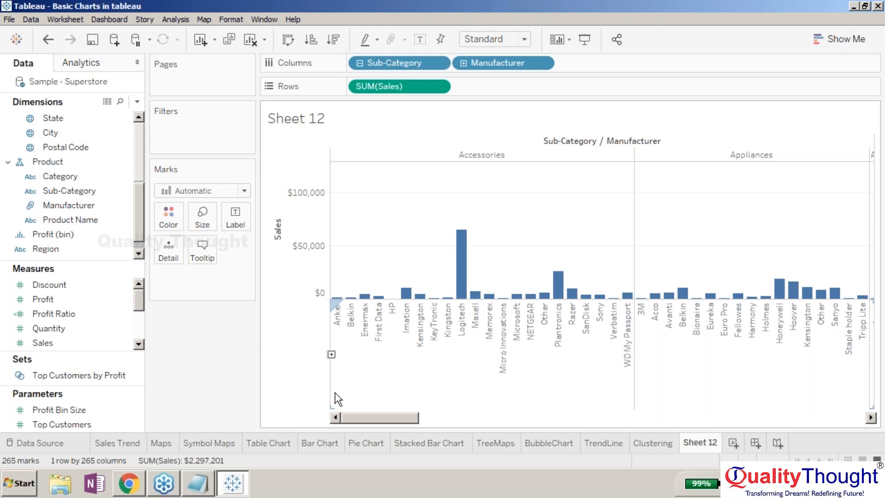
left_click(413, 322)
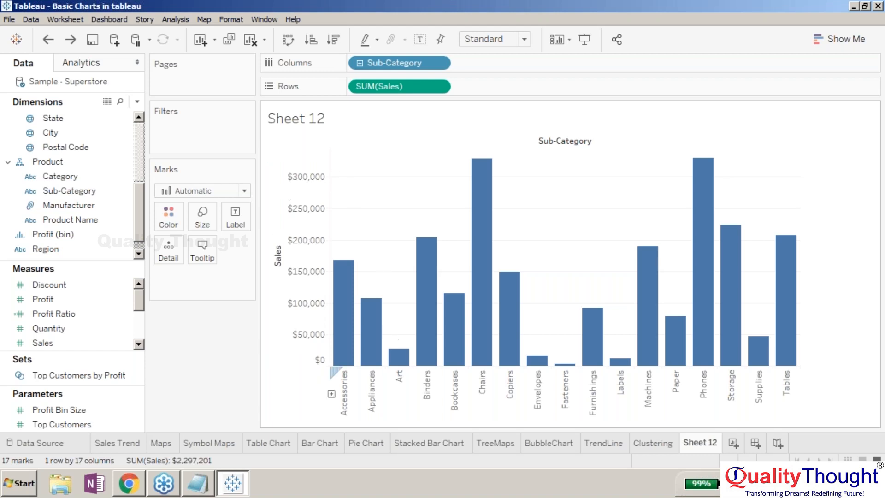
Compare the available field options of the Sub-Category dimension and the SUM(Sales) measure.
left_click(438, 63)
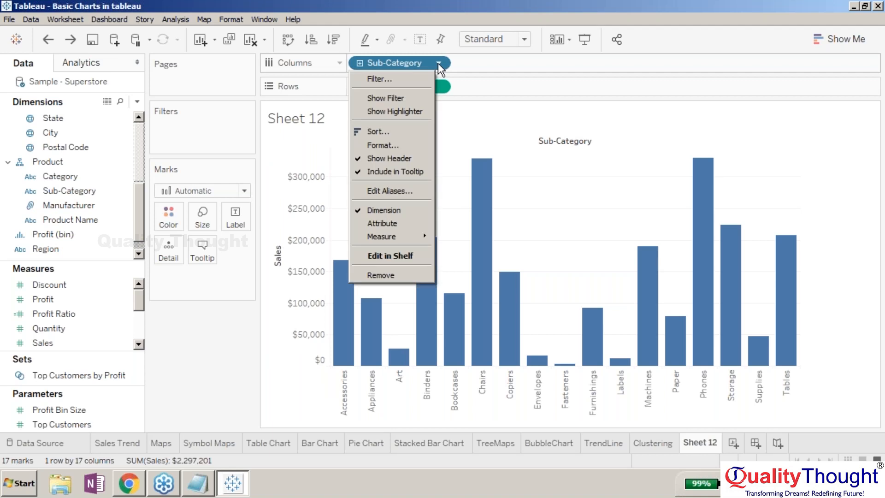
left_click(438, 87)
left_click(438, 87)
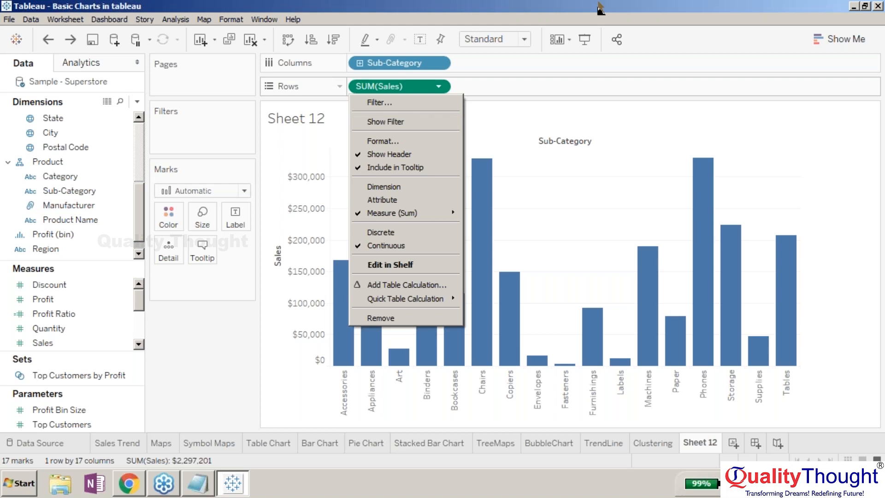
left_click(486, 87)
Open the Sub-Category sort settings, look through the sort-by choices and close them without changing the sort.
left_click(439, 63)
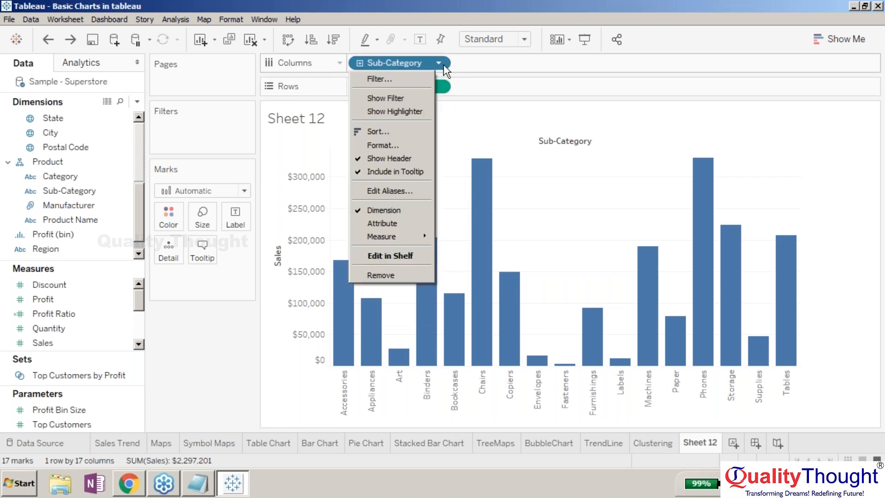
left_click(387, 133)
left_click(431, 204)
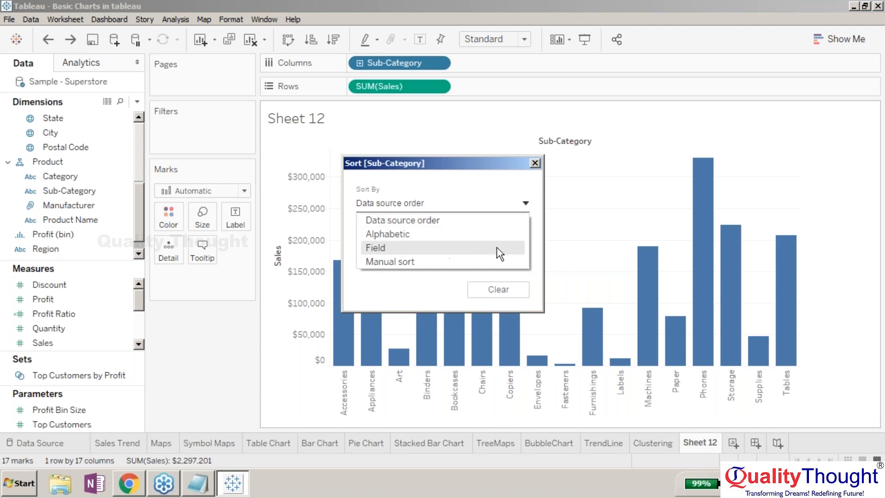
left_click(431, 299)
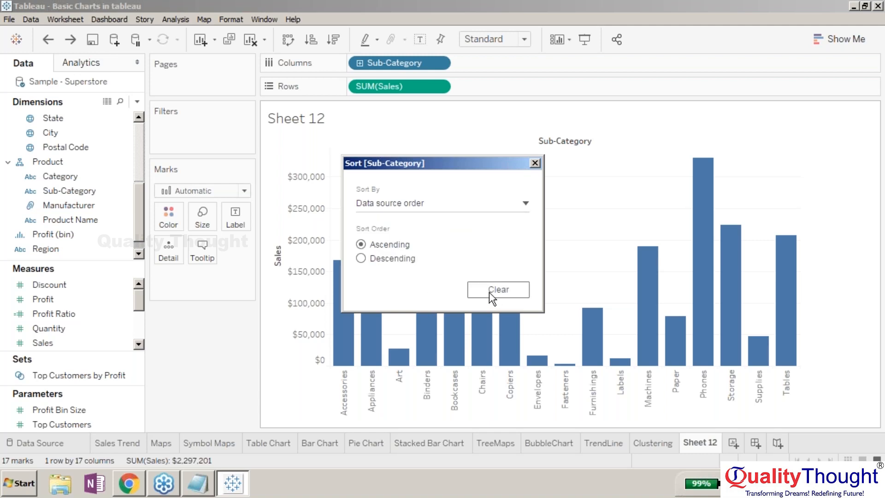
left_click(535, 162)
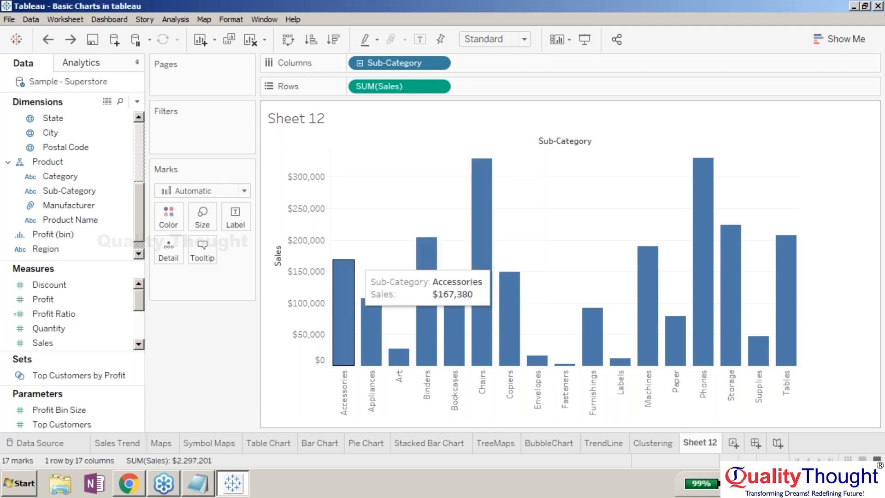
Select the Chairs bar, clear the selection, and sort the sub-category bars in ascending order of Sales.
left_click(483, 305)
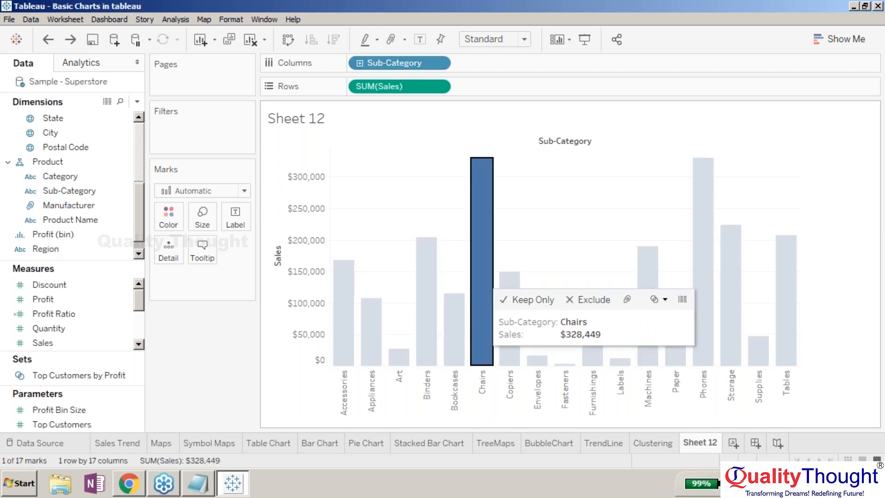
left_click(274, 346)
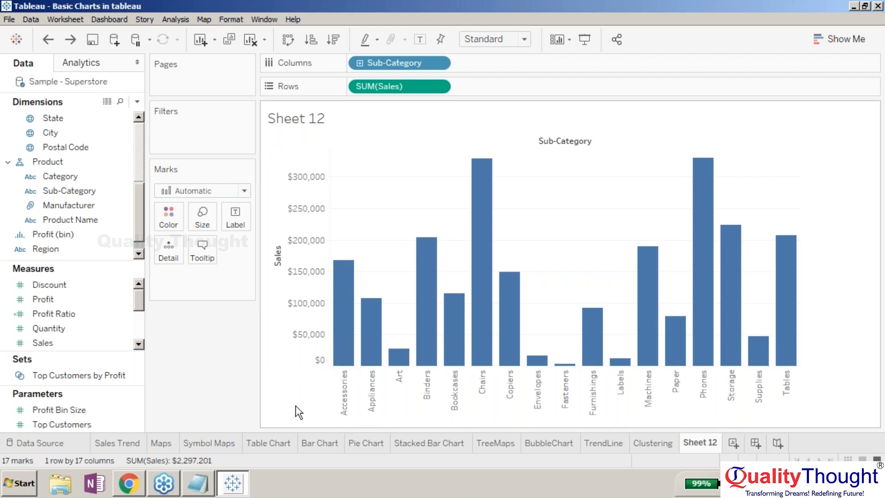
left_click(283, 290)
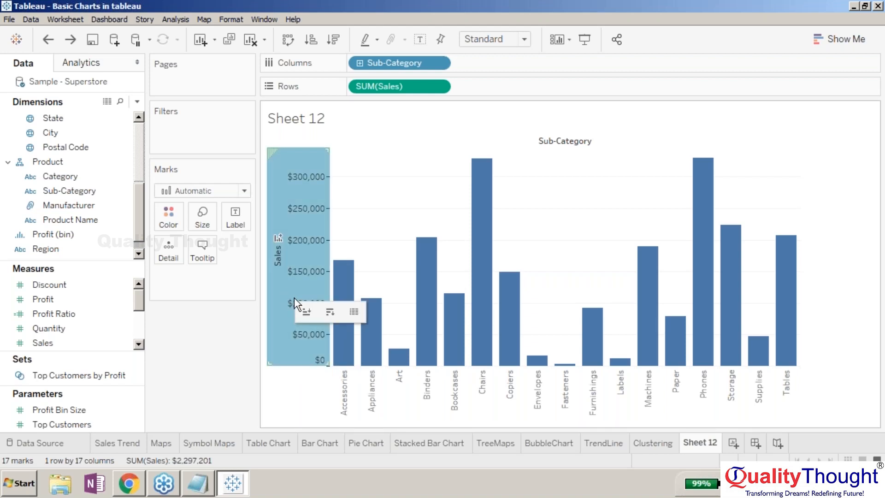
left_click(305, 312)
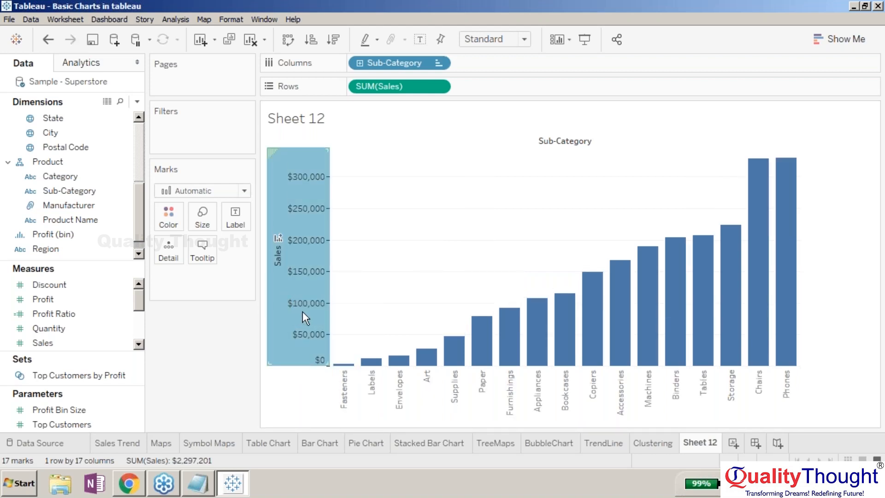
Sort the sub-category bars in descending order of Sales and clear the axis selection.
right_click(293, 311)
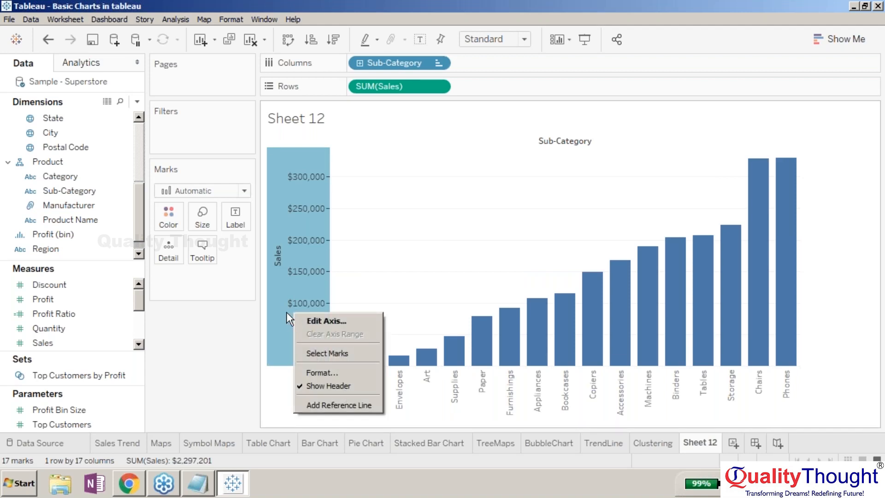
left_click(286, 311)
left_click(279, 335)
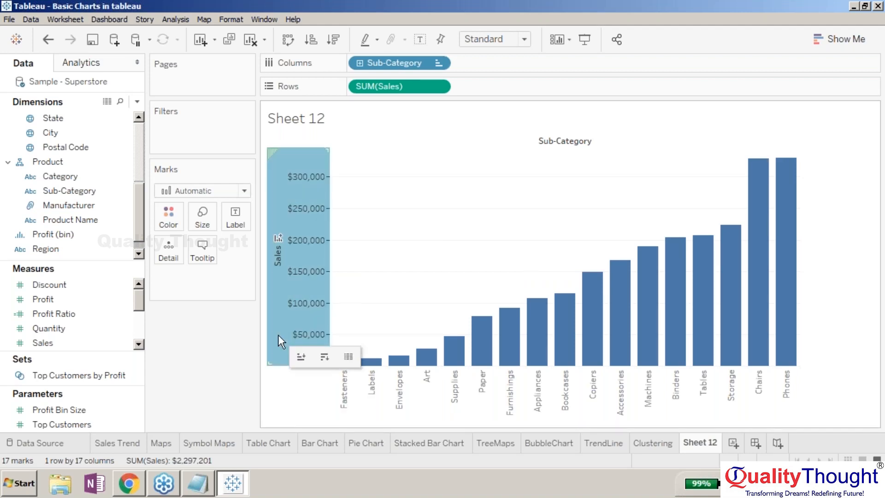
left_click(324, 356)
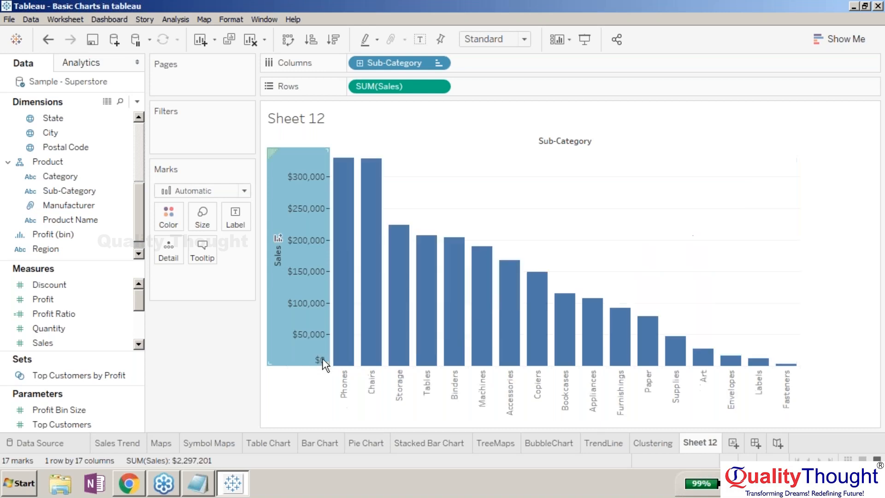
left_click(305, 381)
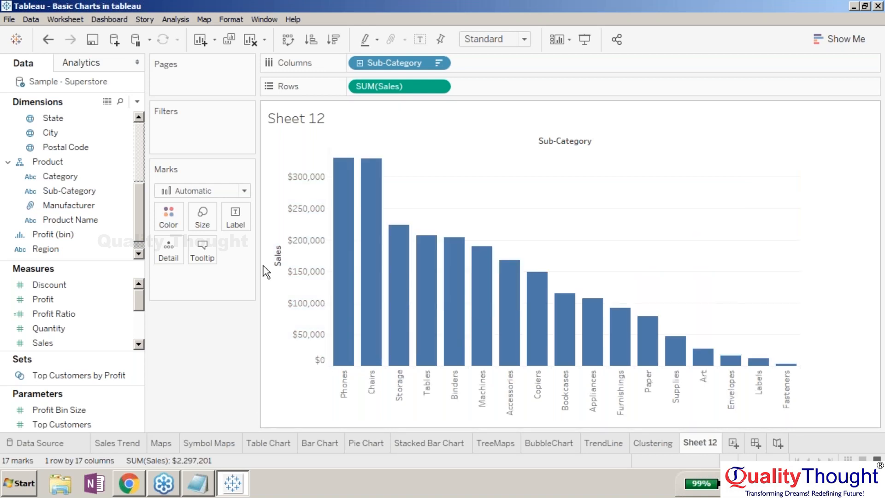
Add a constant line to the Sales bar chart, keeping the suggested value of 3,024.28.
left_click(92, 65)
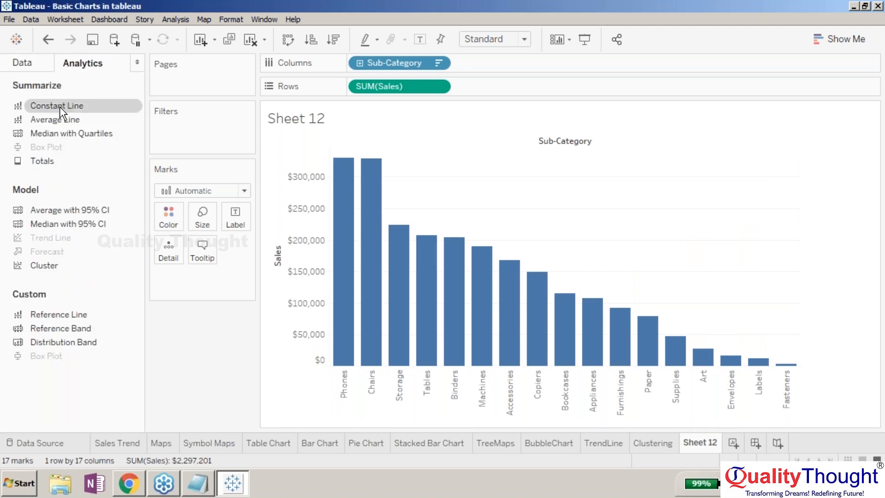
left_click_drag(70, 106, 388, 158)
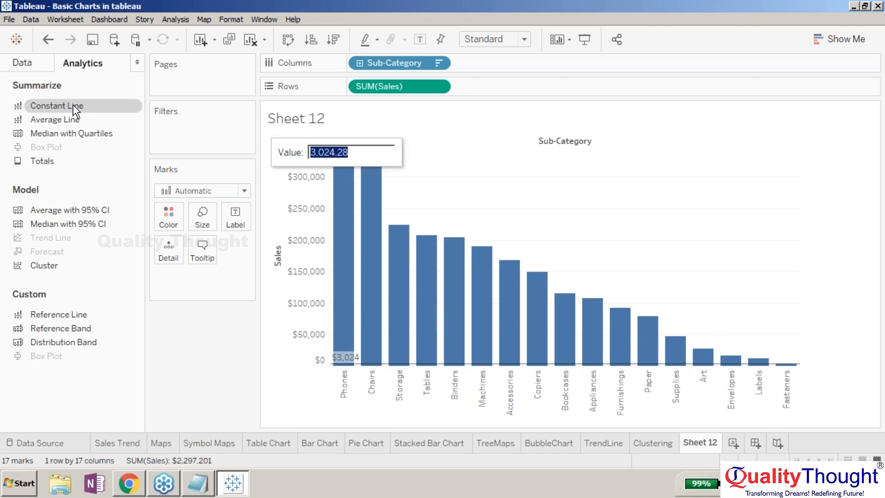
key("Return")
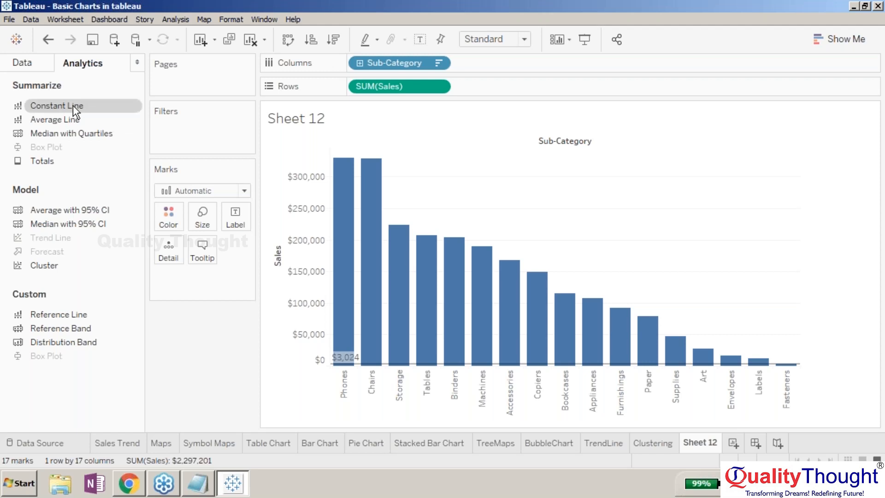
left_click_drag(73, 105, 392, 165)
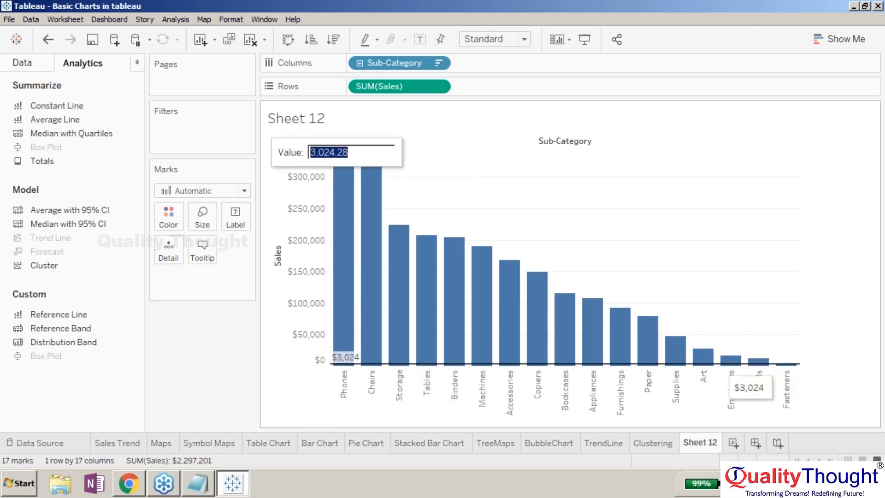
Open the settings of the 3,024 constant line on the Sales bar chart and uncover the chart behind the dialog.
left_click(717, 365)
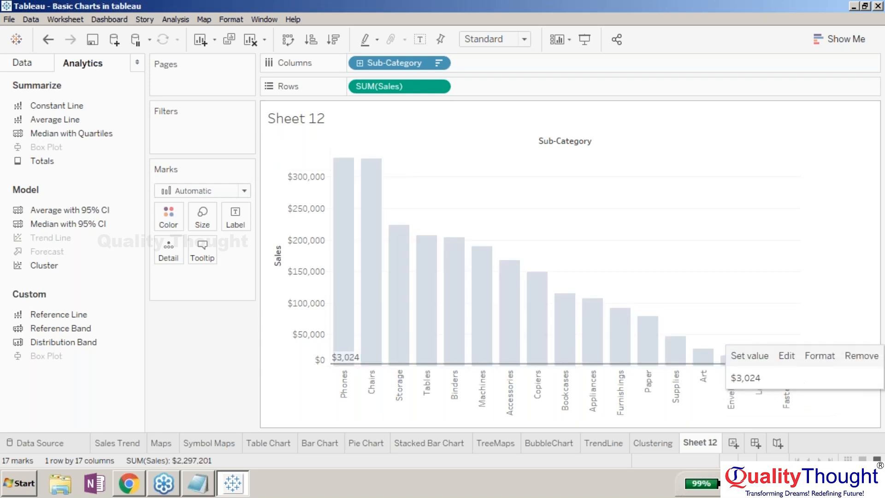
right_click(720, 364)
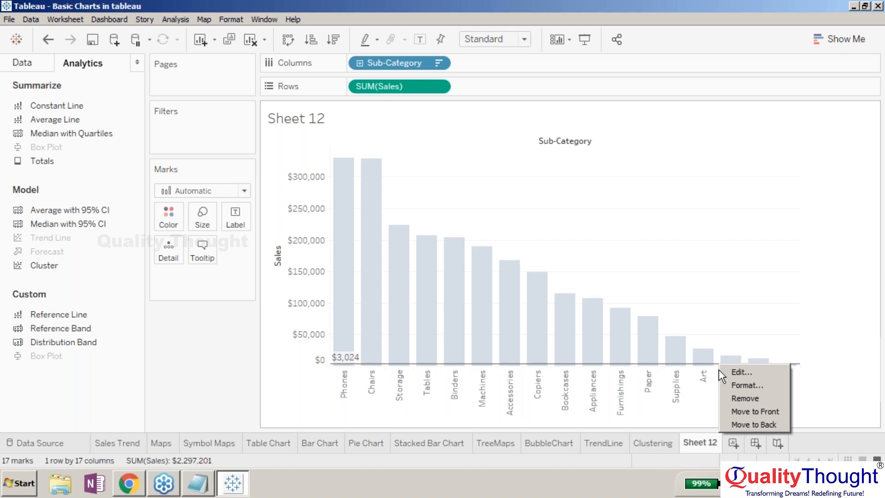
left_click(756, 372)
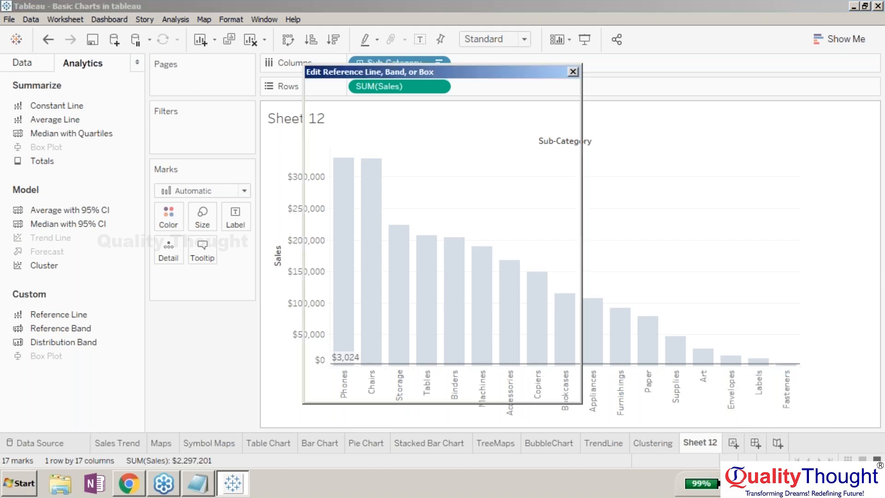
left_click_drag(476, 72, 196, 57)
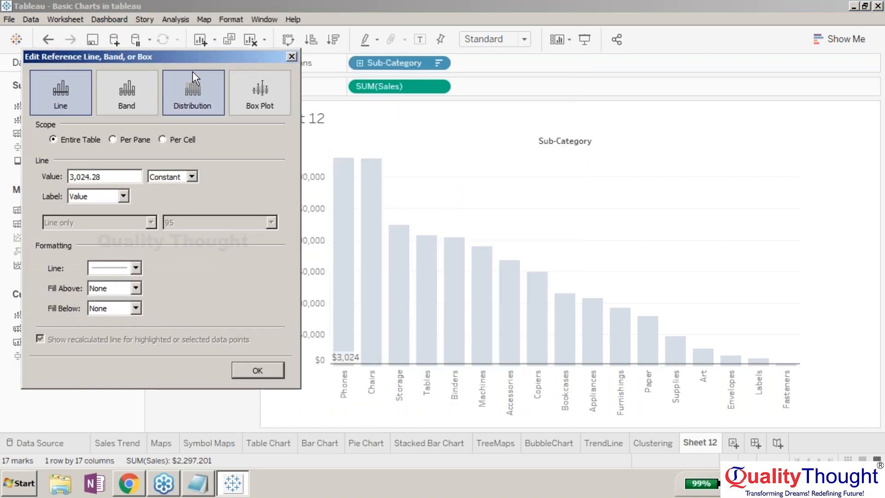
Try Minimum, Maximum and Average of SUM(Sales) as the reference line's computation.
left_click(192, 178)
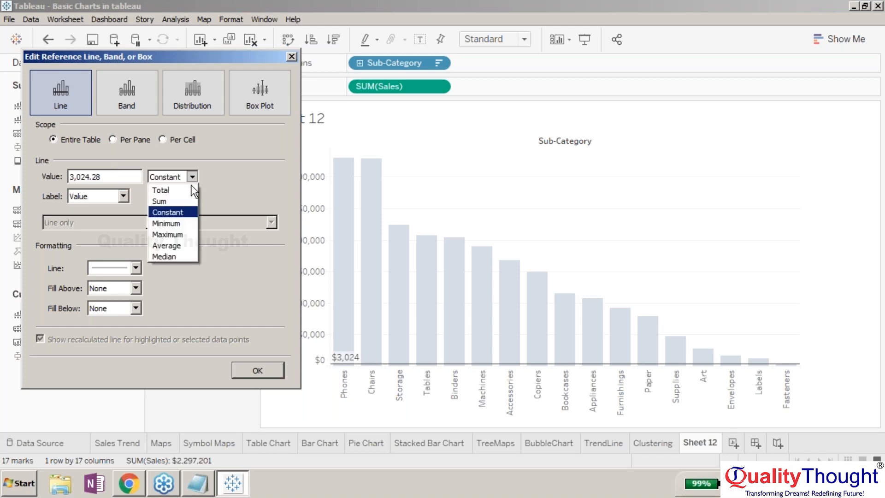
left_click(176, 225)
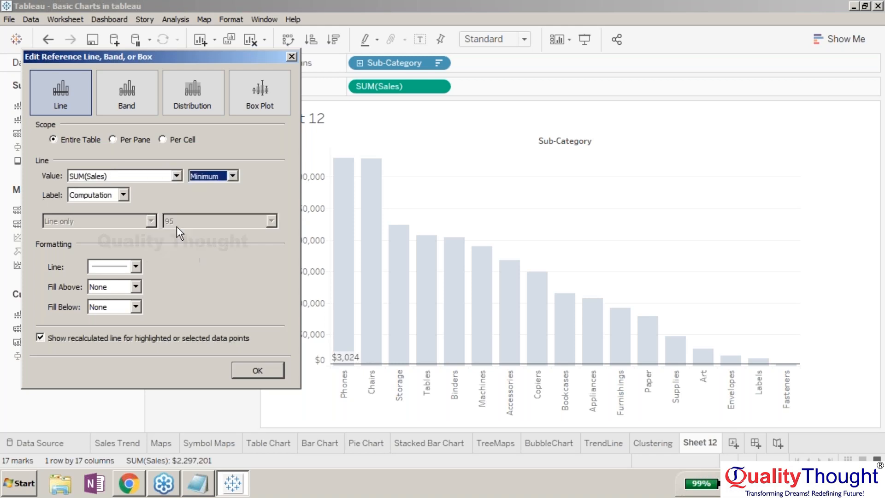
left_click(233, 176)
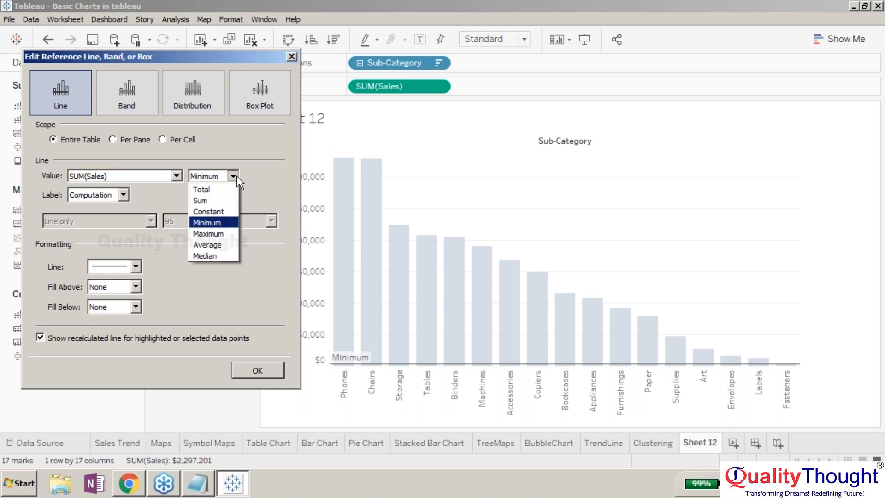
left_click(228, 229)
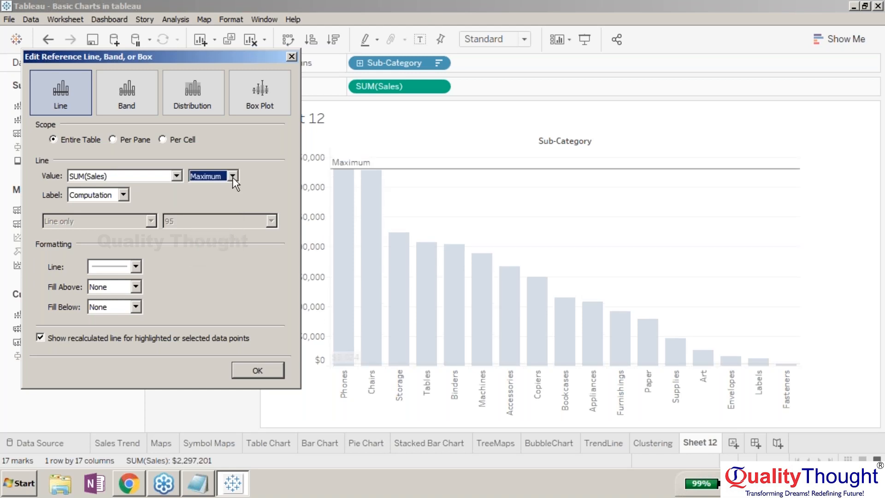
left_click(234, 176)
left_click(233, 176)
left_click(233, 176)
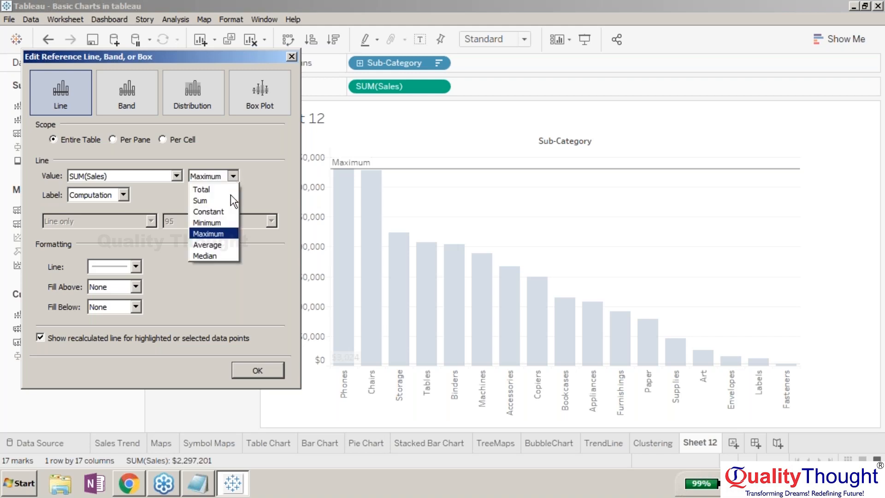
left_click(226, 244)
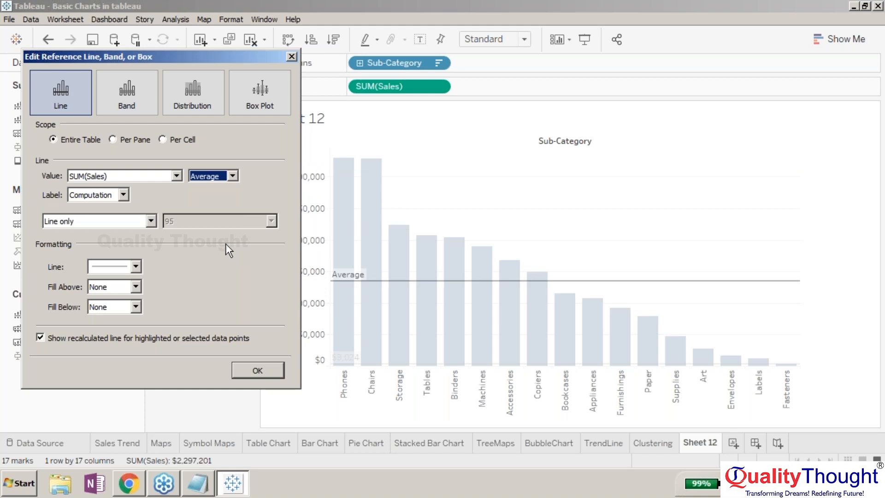
Change the reference line back to a constant with a value of 50,000, apply it and clear the selection.
left_click(233, 176)
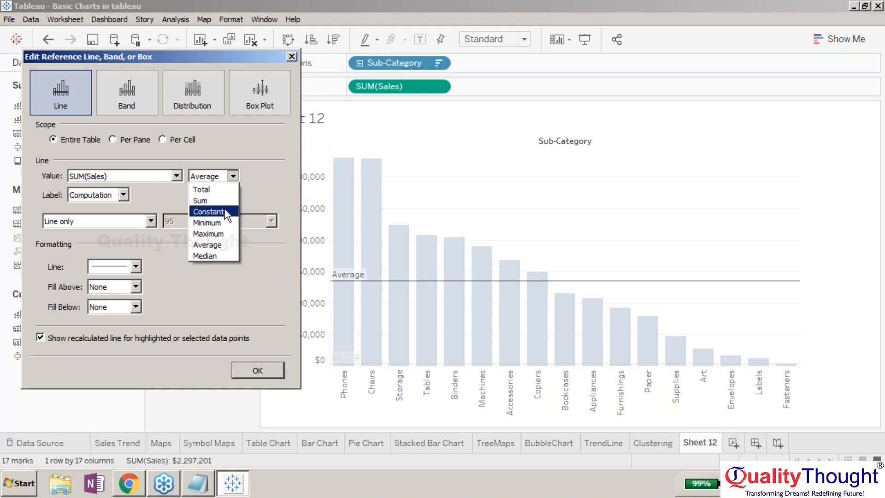
left_click(208, 211)
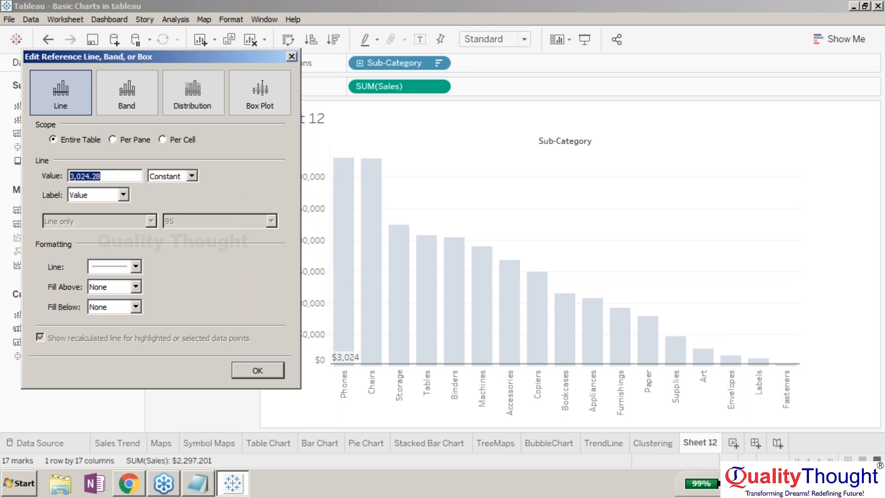
type("50000")
left_click(248, 373)
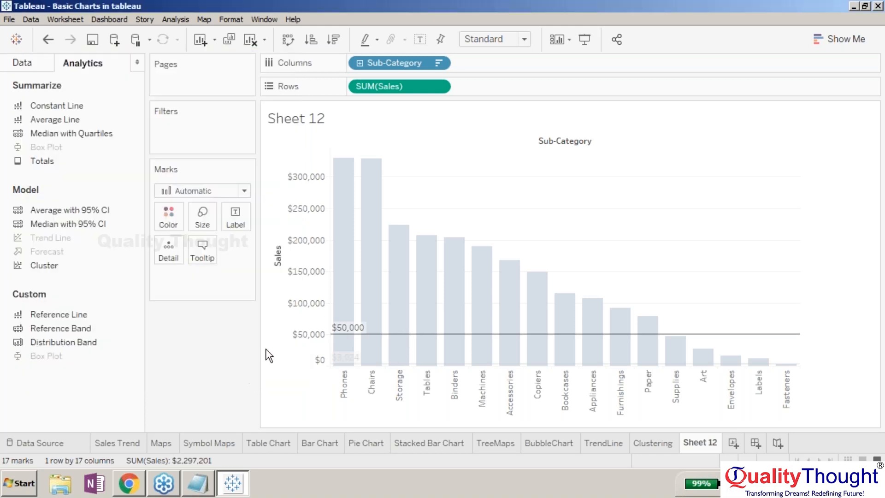
left_click(662, 164)
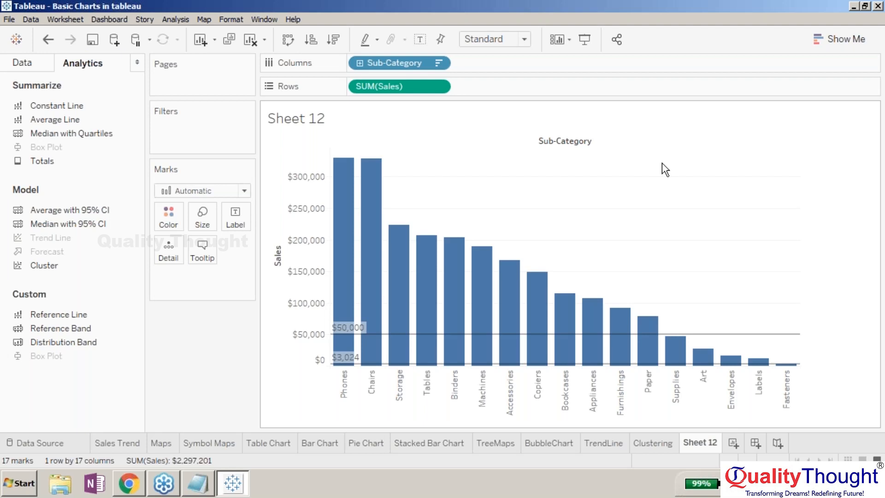
Remove the remaining 3,024 constant line from the bar chart.
left_click(731, 364)
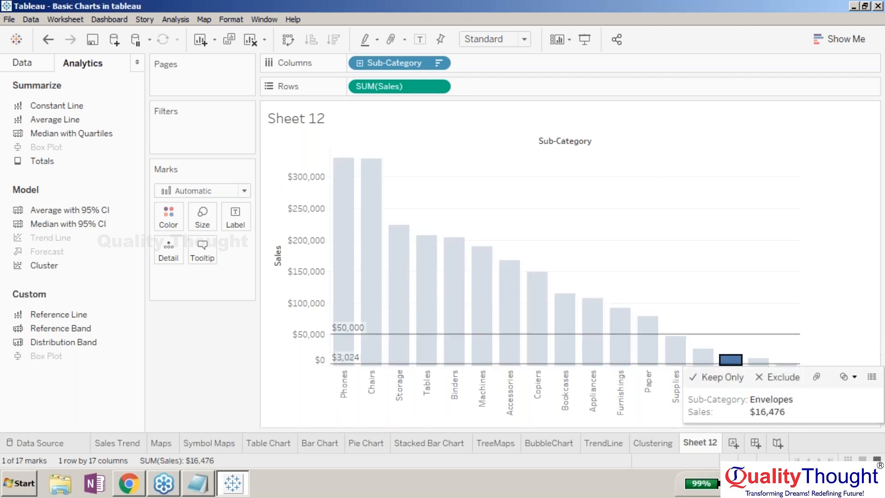
left_click(744, 364)
left_click_drag(742, 363, 735, 334)
Edit the 50,000 reference line to use Computation as its label and apply the change.
right_click(734, 335)
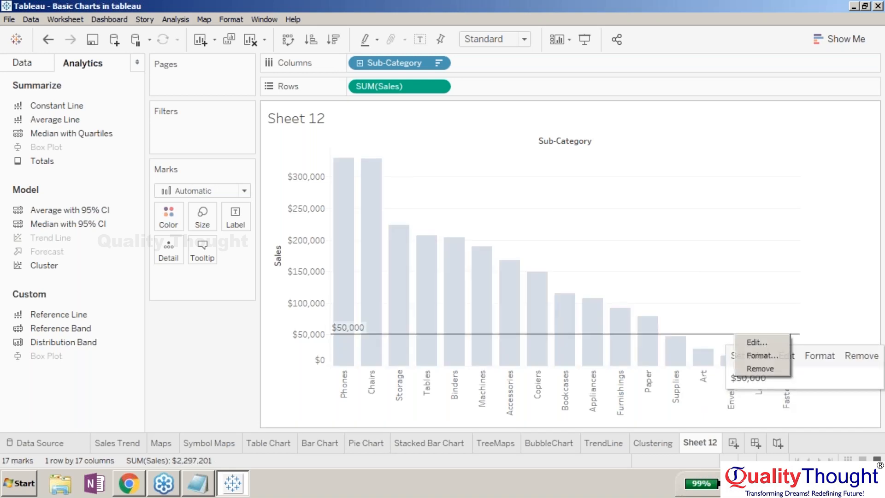
left_click(752, 345)
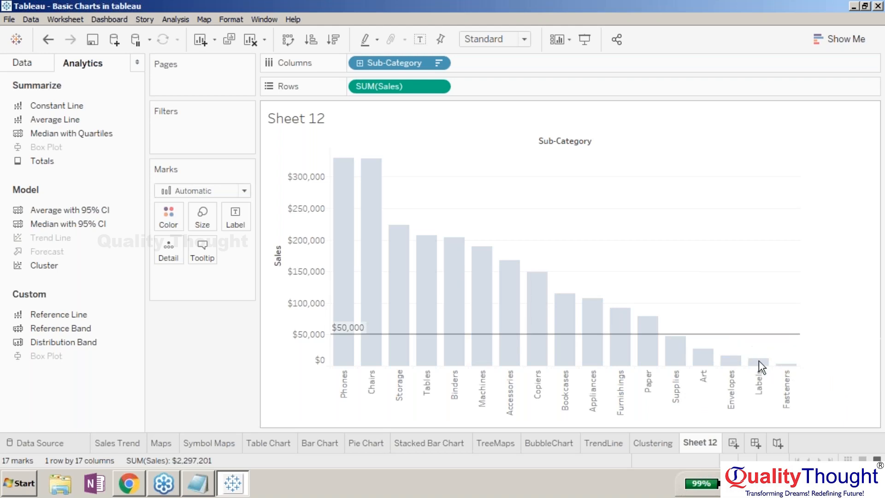
left_click_drag(476, 72, 174, 39)
left_click(103, 179)
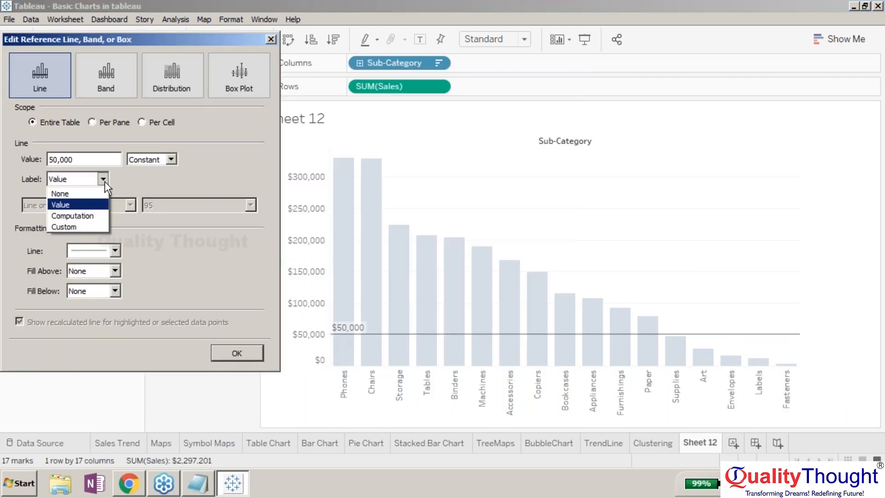
left_click(89, 216)
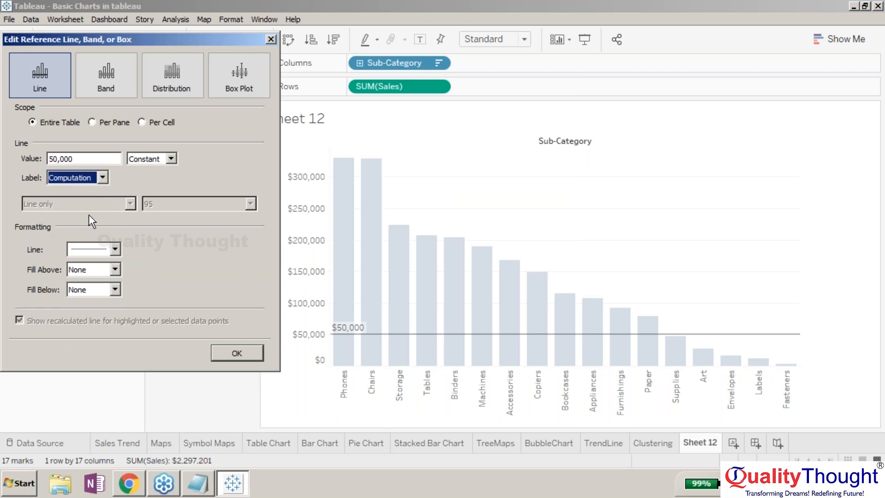
left_click(236, 353)
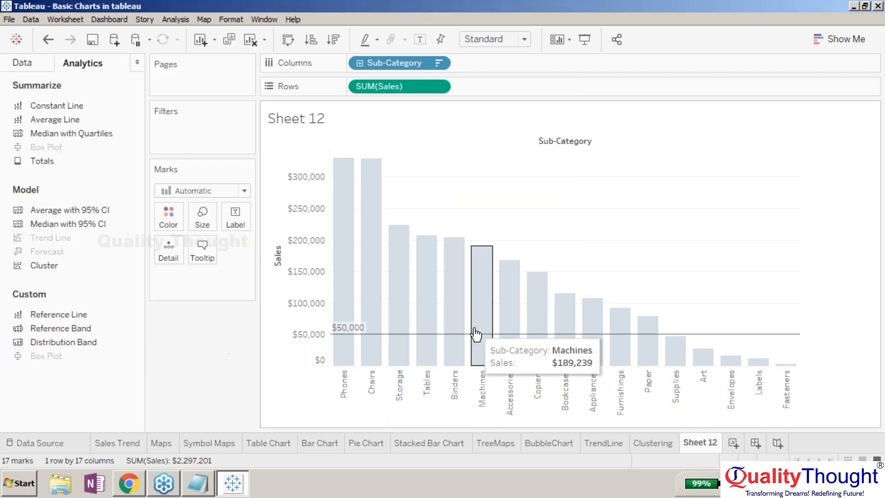
Edit the 50,000 reference line, setting its label to None and its line color to green.
left_click(703, 334)
left_click(703, 333)
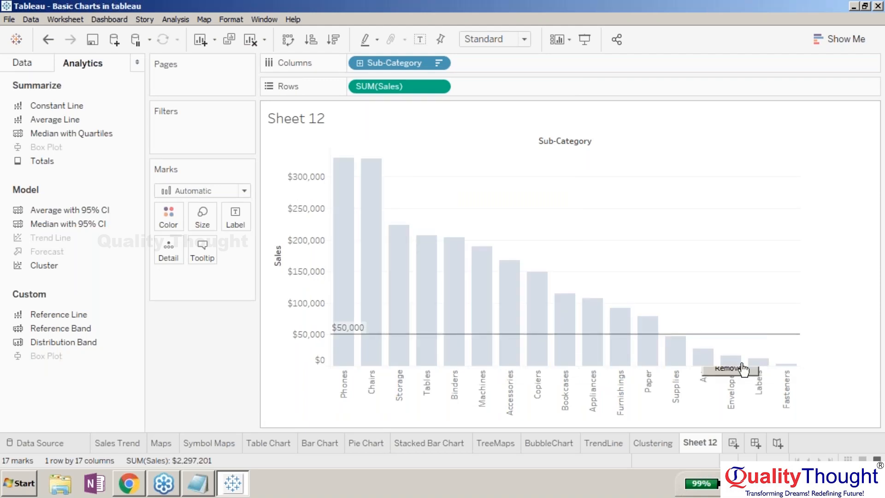
left_click_drag(532, 67, 243, 29)
left_click(113, 173)
left_click(100, 188)
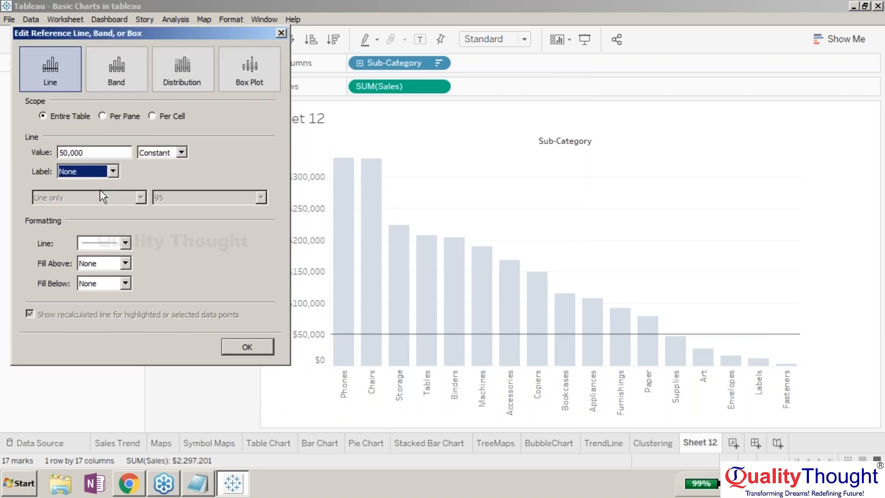
left_click(125, 244)
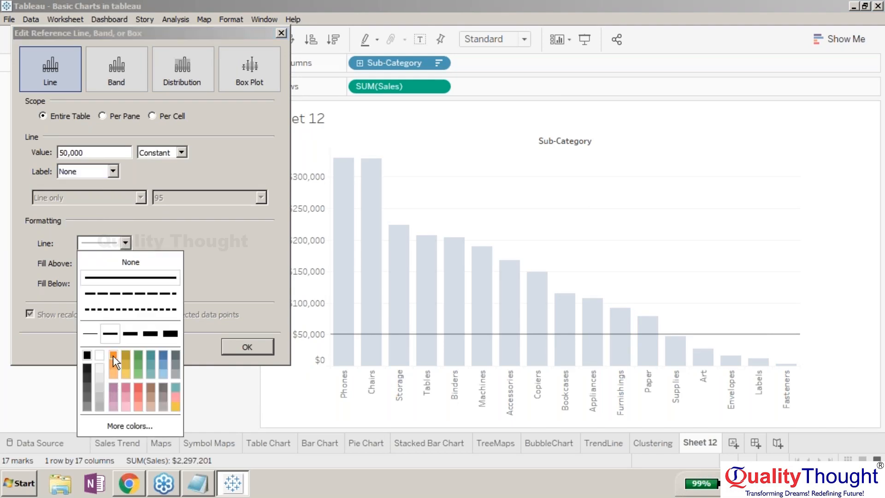
left_click(139, 386)
left_click(139, 364)
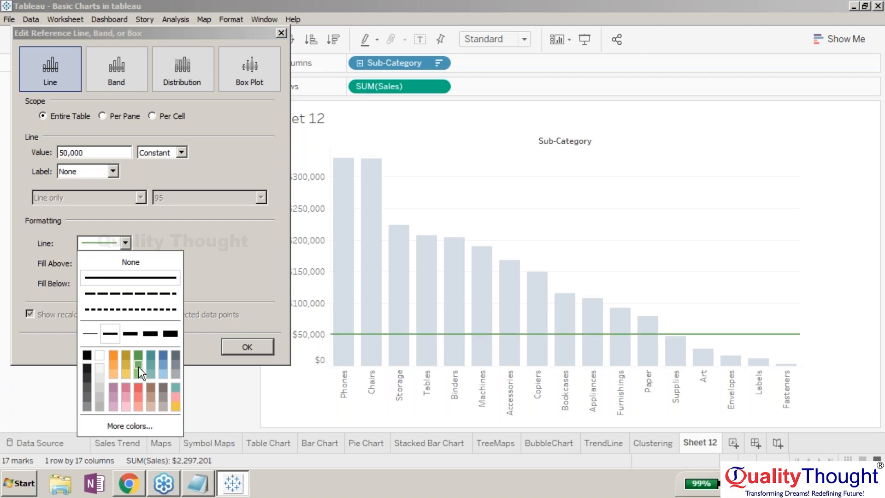
left_click(217, 253)
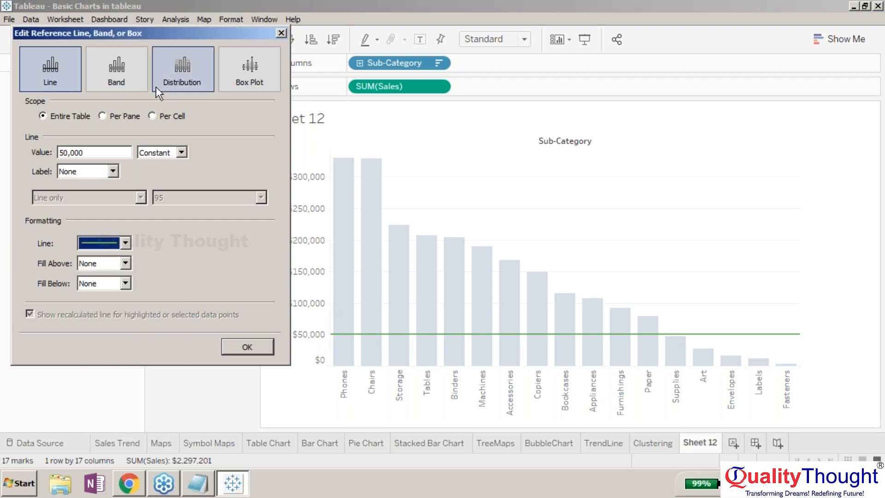
Convert the reference line into a band starting at the average of SUM(Sales), with no label on the starting value.
left_click(130, 75)
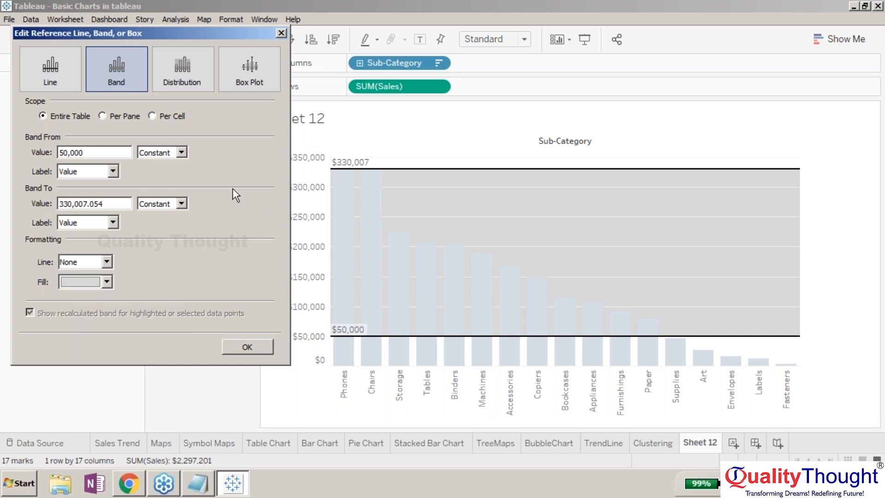
left_click(180, 153)
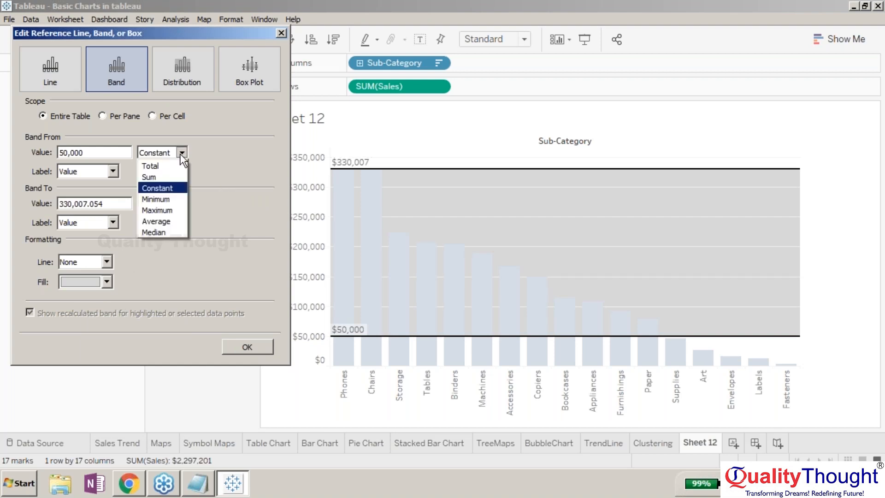
left_click(166, 181)
left_click(220, 154)
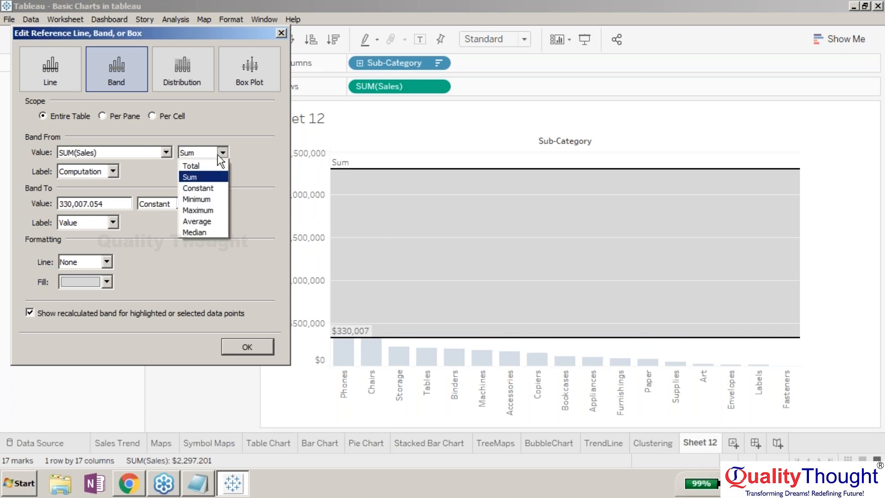
left_click(216, 221)
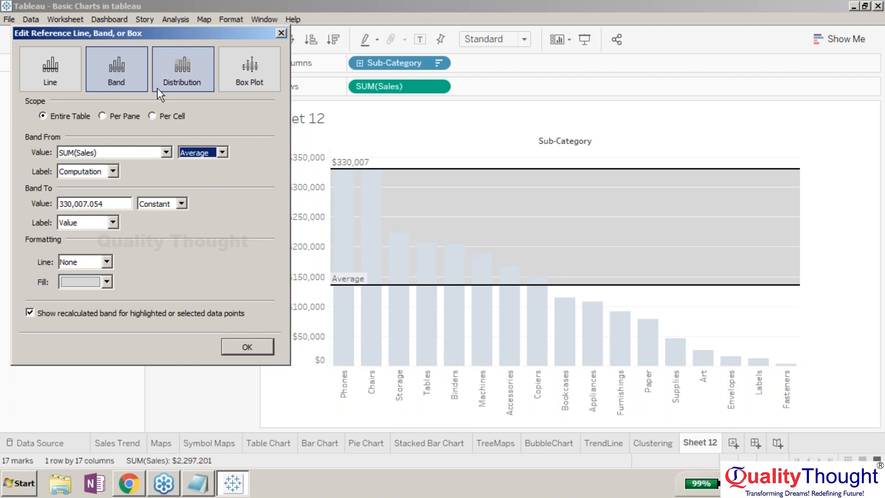
left_click(182, 203)
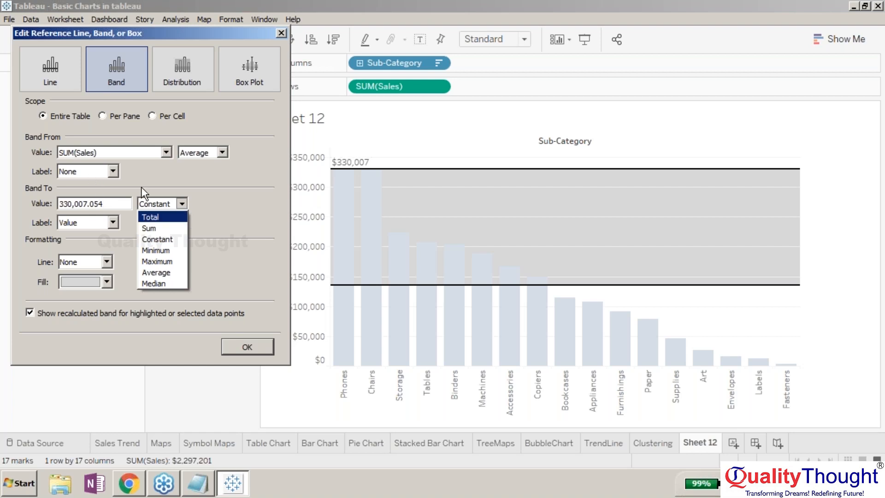
Set the band to run from the constant 50,000 to the average of SUM(Sales).
left_click(222, 152)
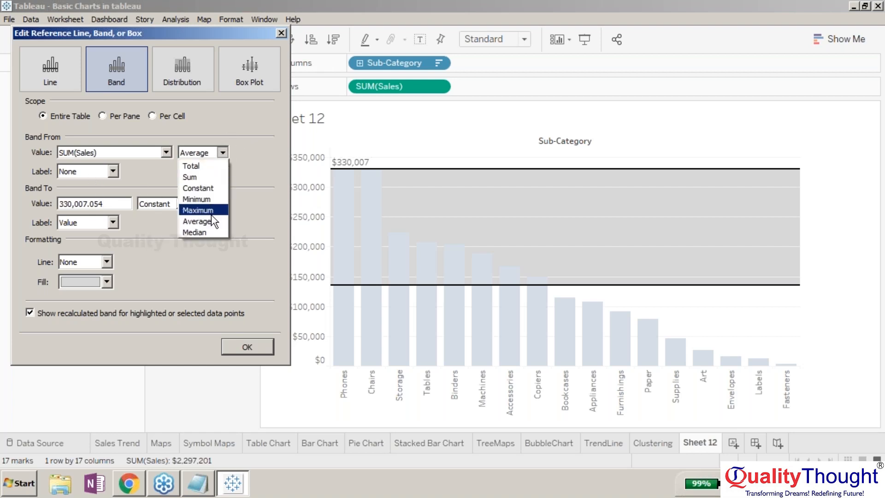
left_click(208, 187)
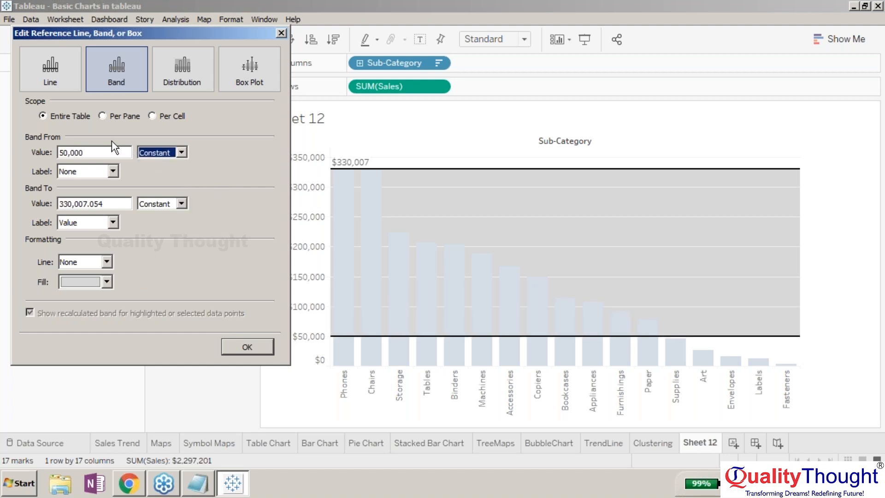
left_click(182, 203)
left_click(152, 272)
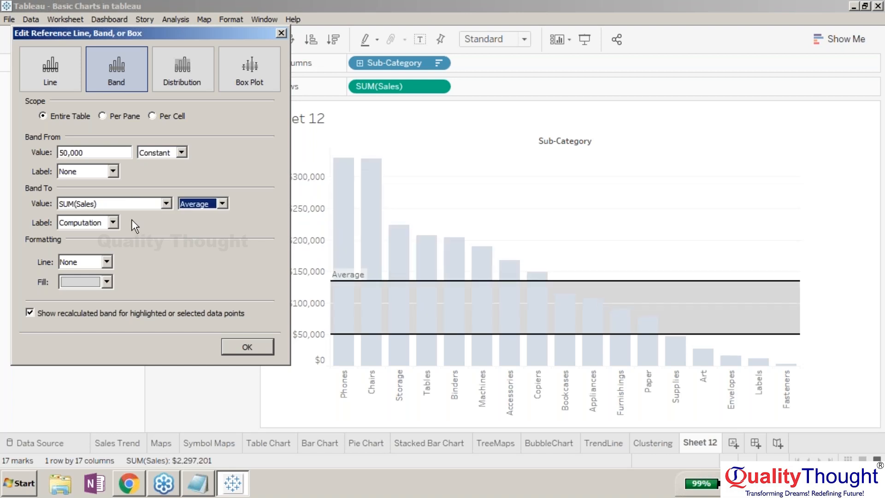
Set the reference band's line color to teal, apply the change and check the band on the chart.
left_click(106, 262)
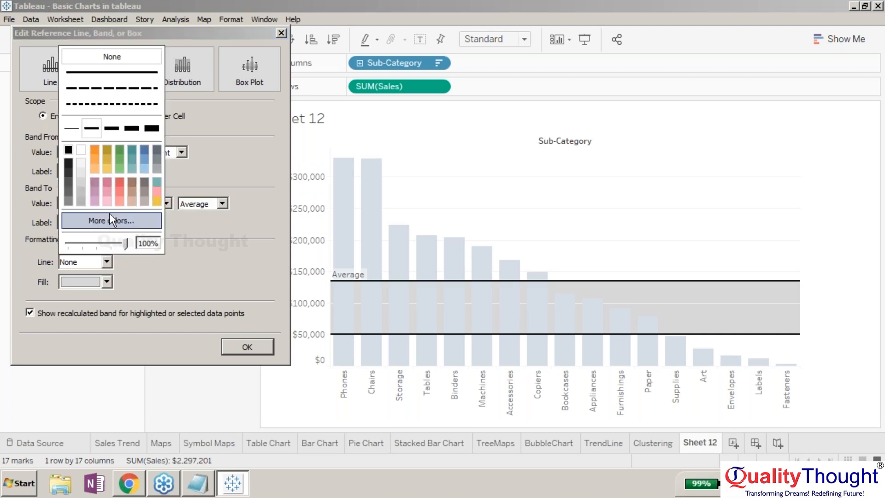
left_click(120, 202)
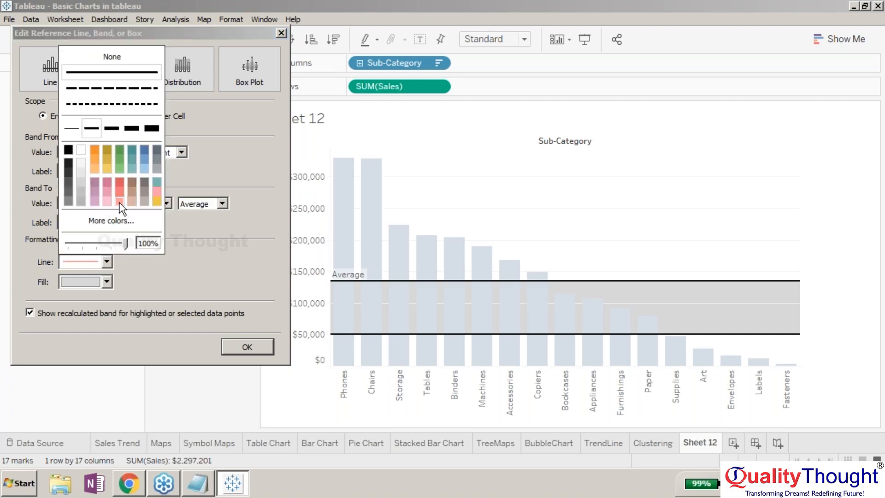
left_click(156, 181)
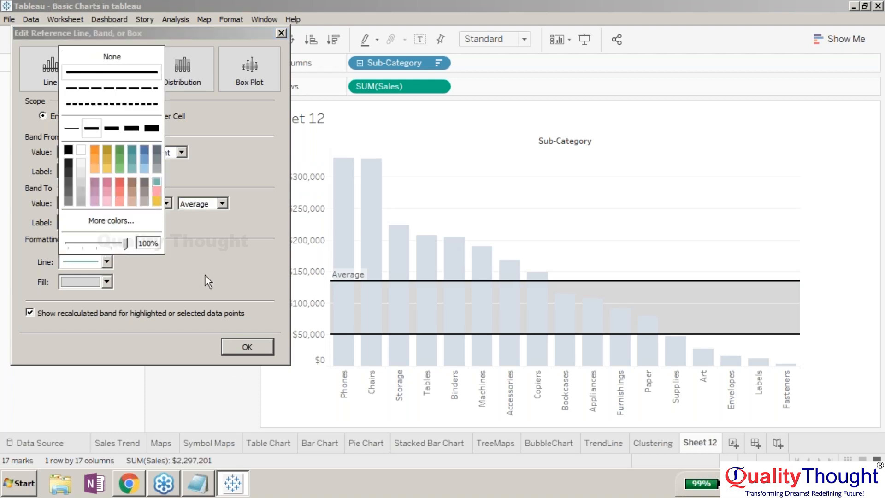
left_click(239, 348)
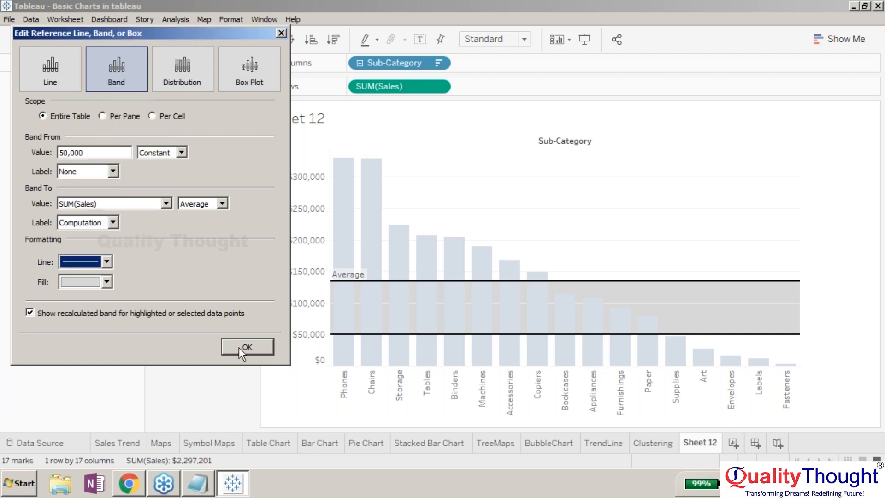
left_click(240, 348)
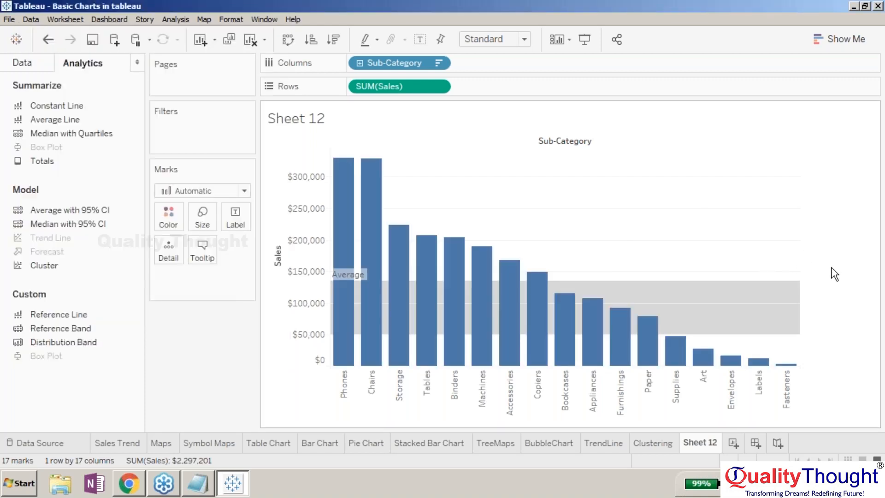
mouse_move(726, 287)
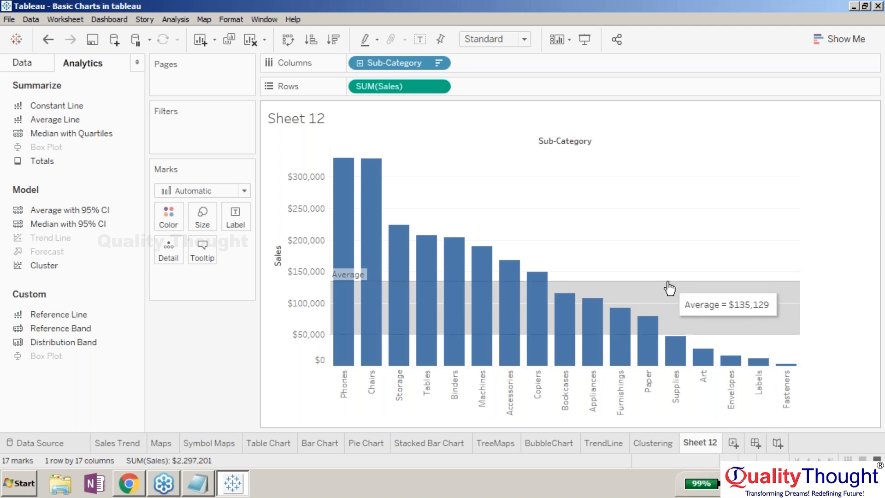
left_click(674, 284)
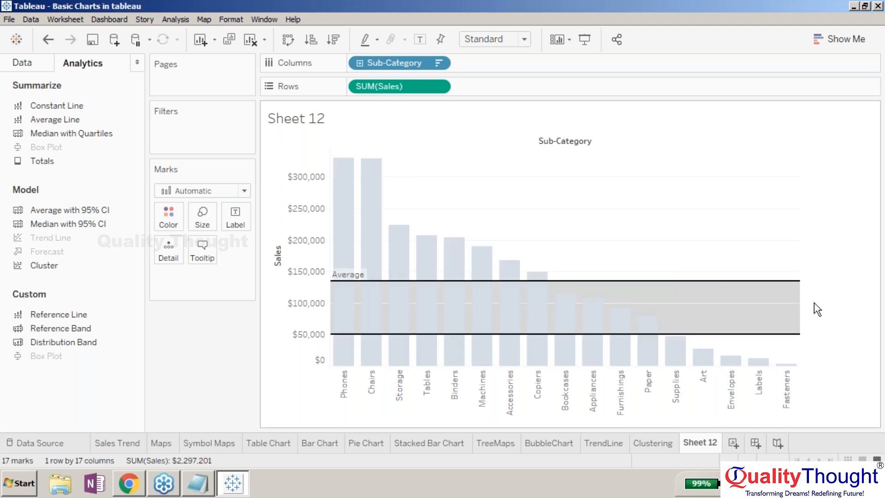
left_click(850, 297)
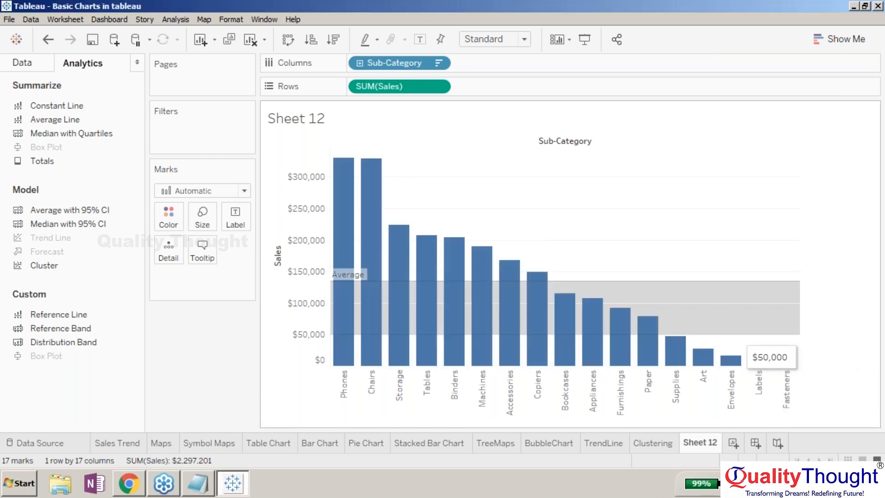
Open the 50,000-to-average band for editing and convert it into a distribution.
left_click(736, 333)
right_click(736, 334)
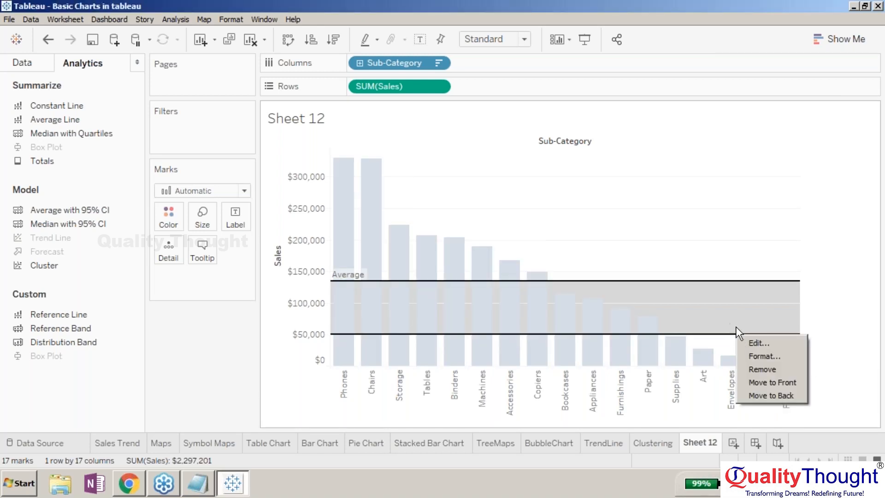
left_click(757, 344)
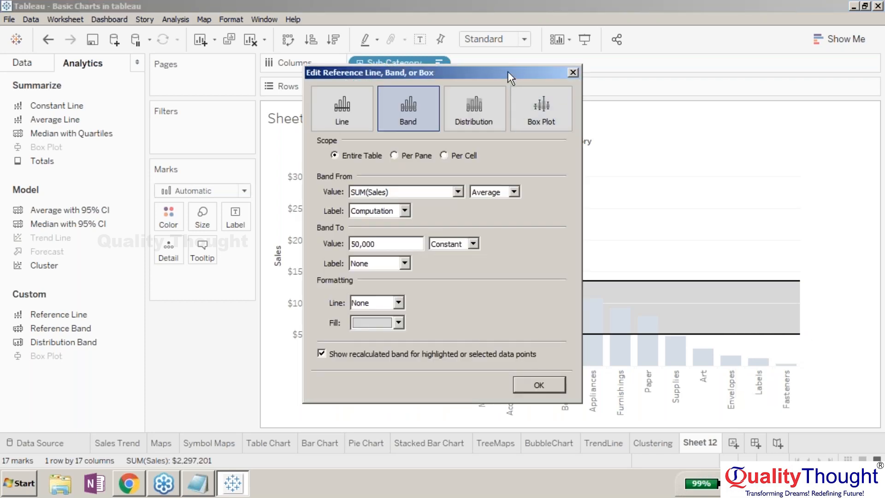
left_click_drag(506, 70, 206, 46)
left_click(177, 71)
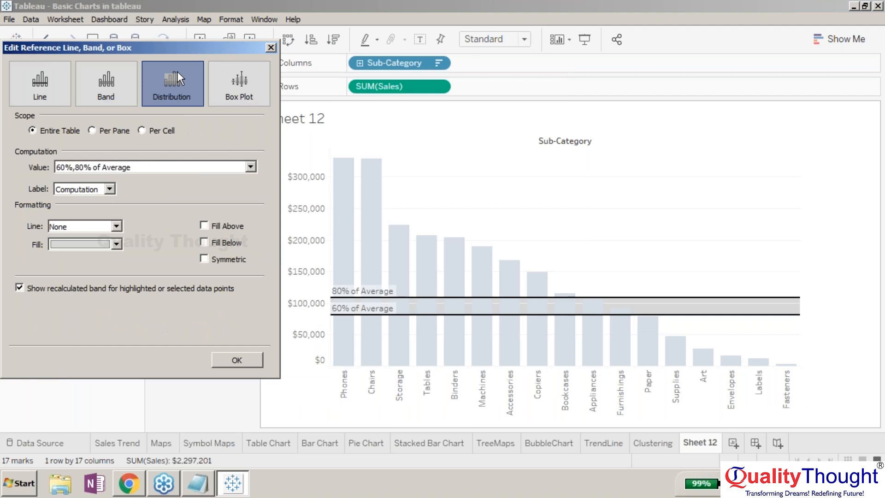
Set the distribution's computation to Percentiles with a value of 99.
left_click(251, 166)
left_click(64, 208)
left_click(197, 200)
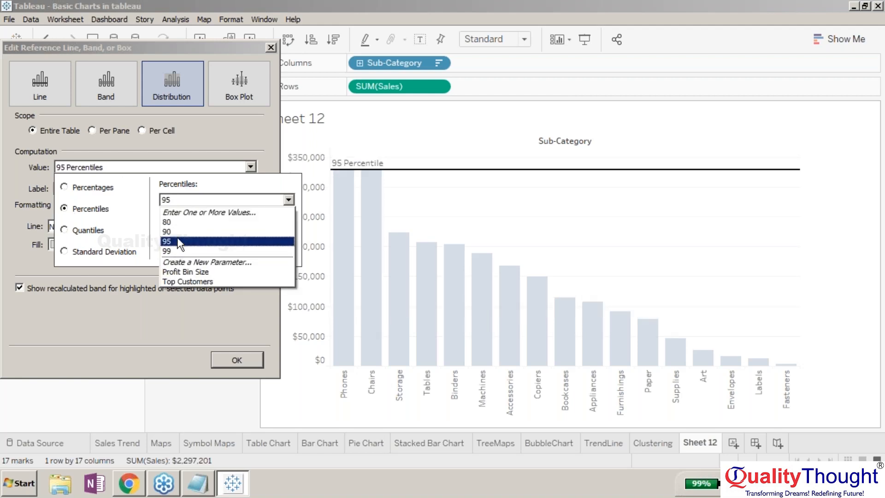
left_click(182, 250)
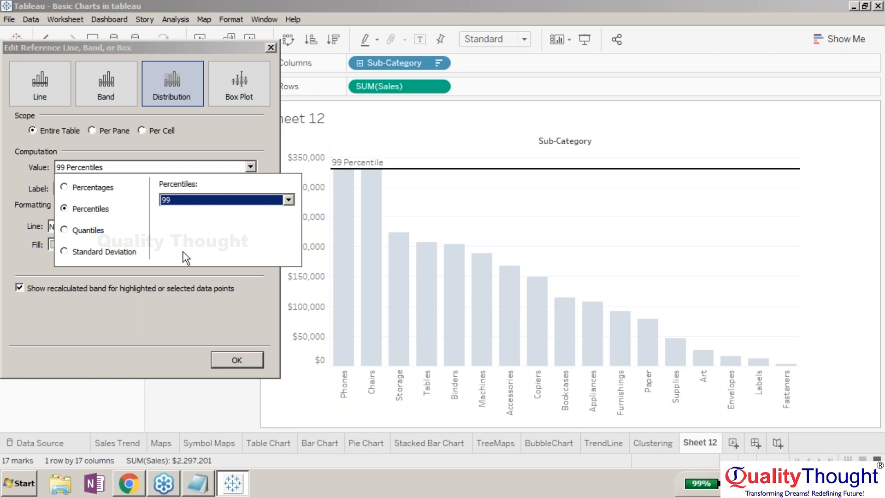
left_click(8, 250)
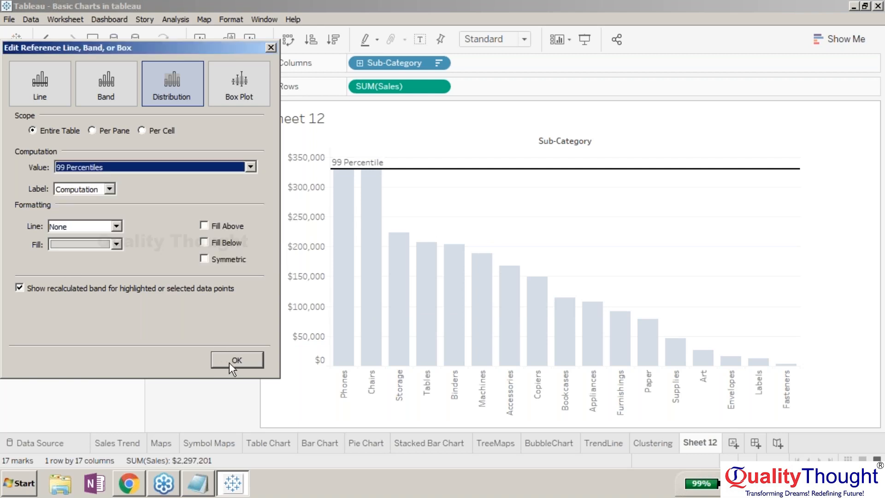
Try the distribution at the 90th and 80th percentiles.
left_click(217, 166)
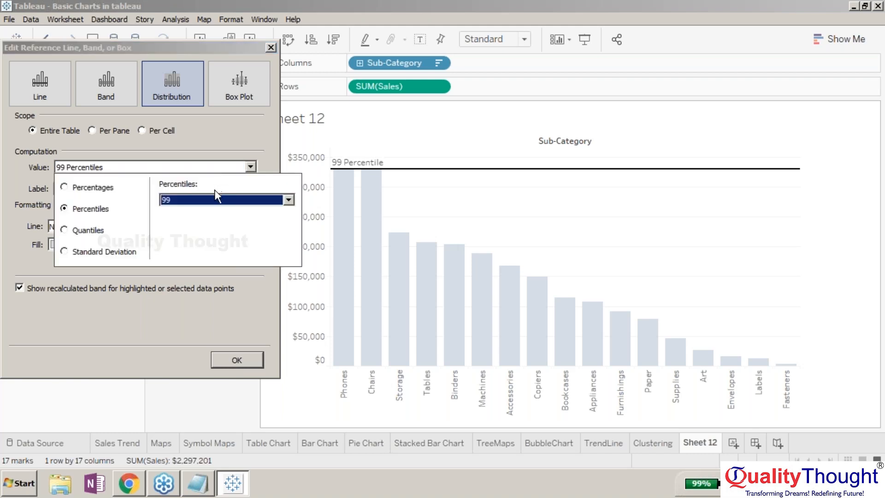
left_click(215, 200)
left_click(220, 231)
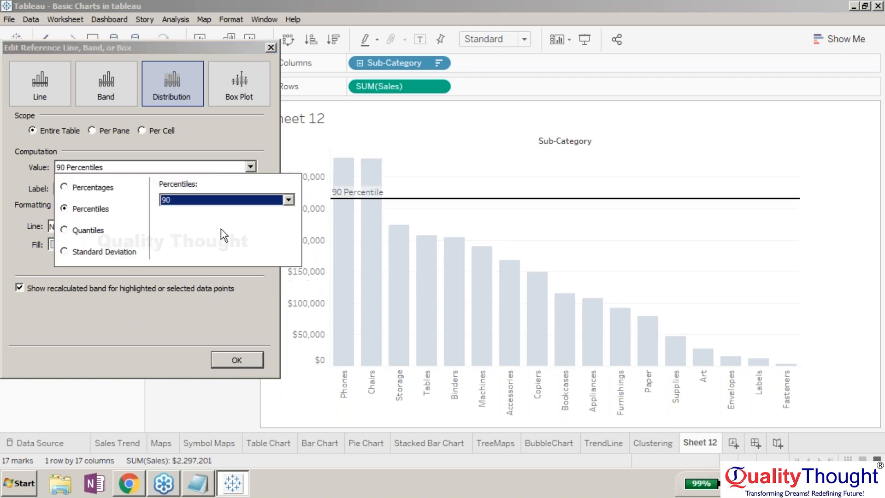
left_click(214, 203)
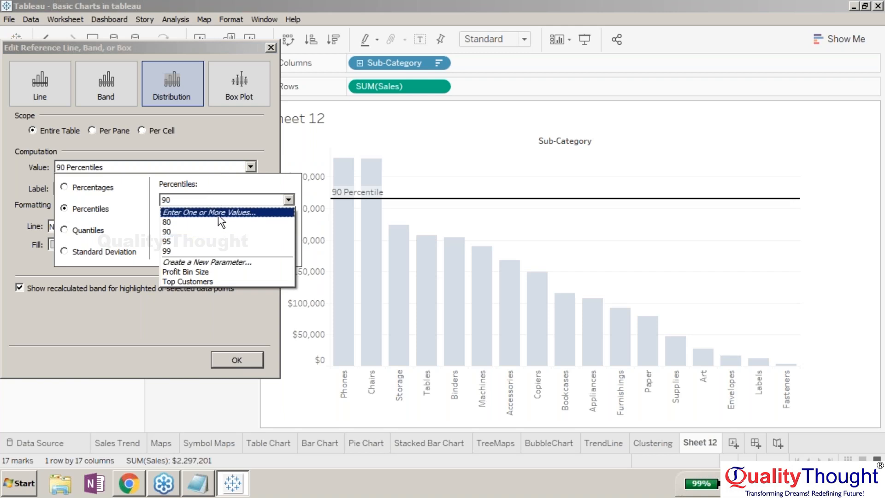
left_click(219, 218)
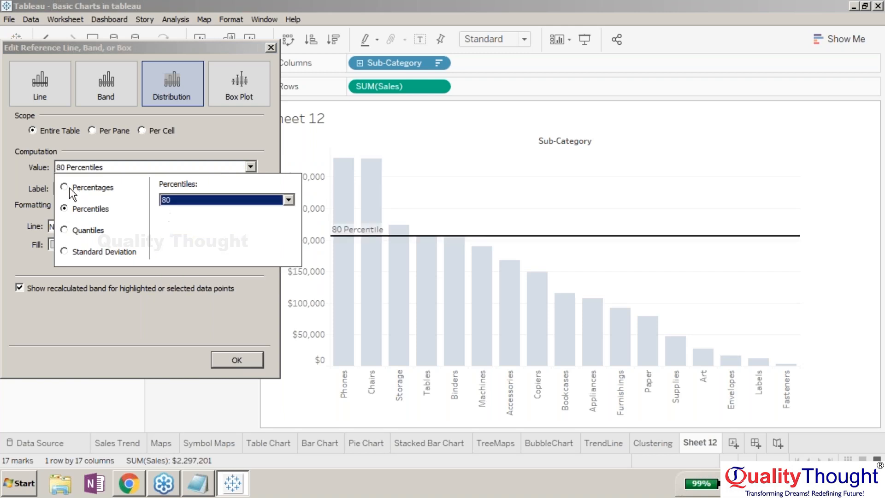
Switch the distribution to Quantiles and try 6, 10 and 5 tiles.
left_click(65, 230)
left_click(184, 200)
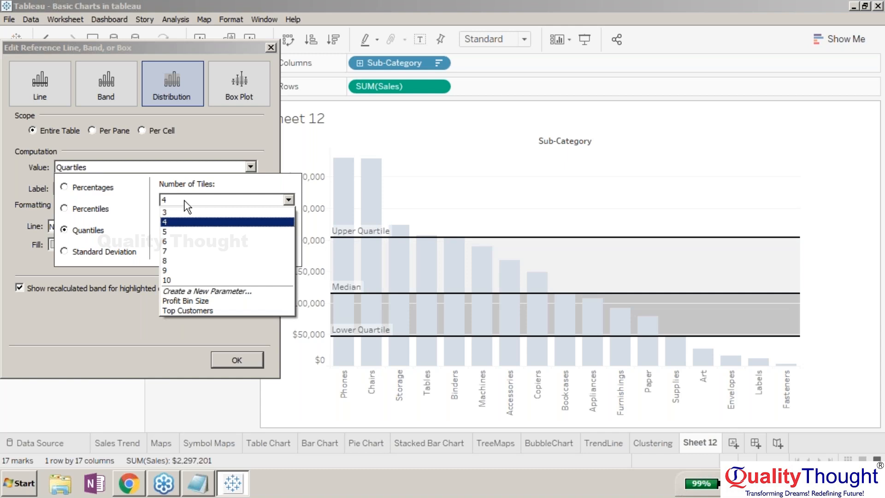
left_click(186, 241)
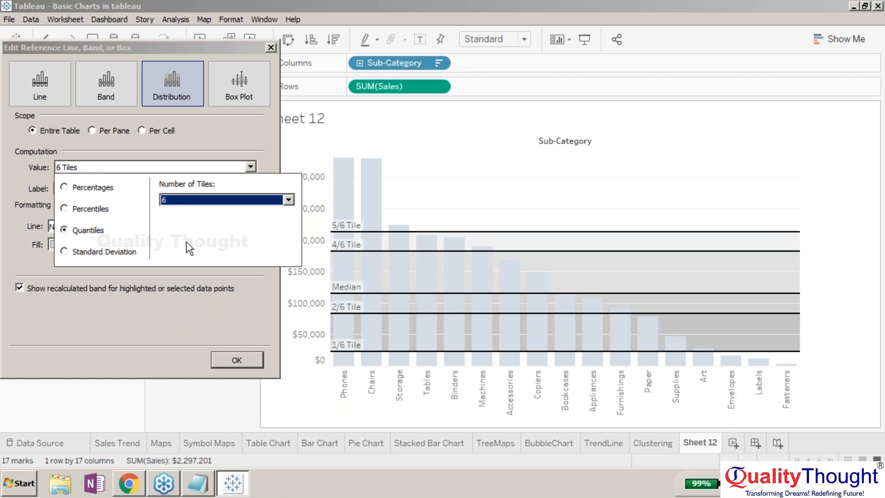
left_click(229, 200)
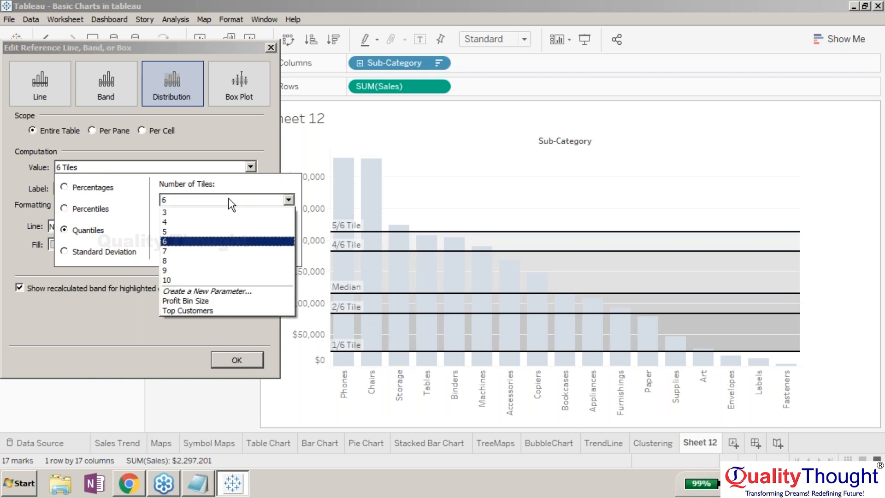
left_click(244, 279)
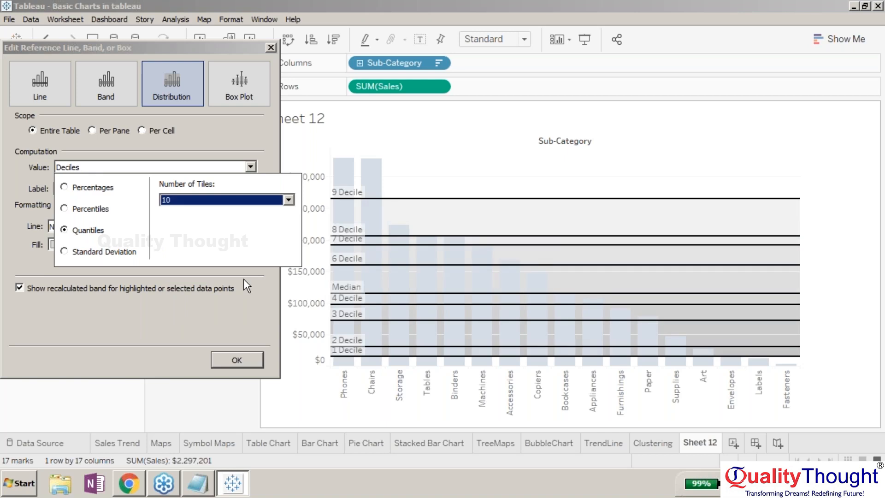
left_click(238, 202)
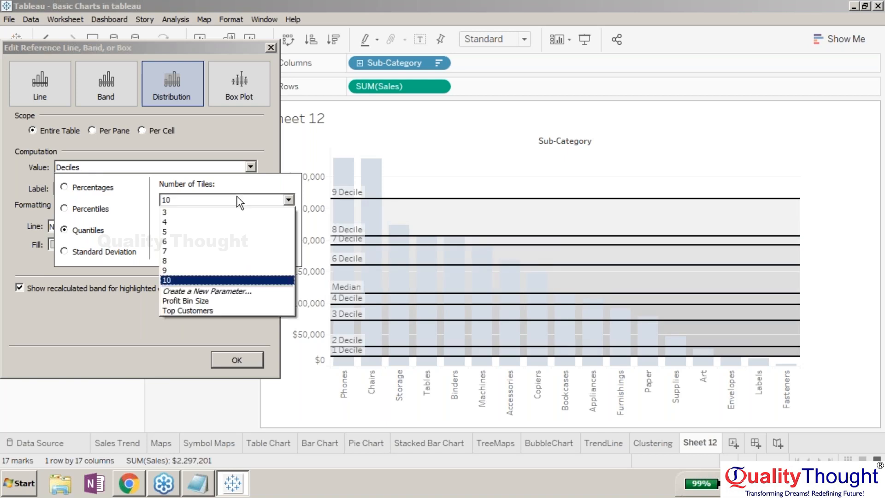
left_click(239, 230)
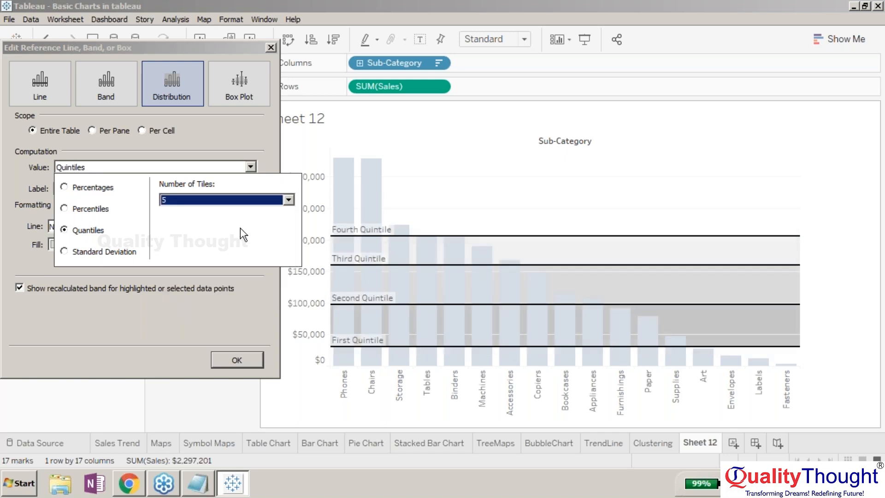
Set the distribution's computation to the percentages 60,80 of the average of SUM(Sales) and apply it.
left_click(64, 187)
left_click(65, 209)
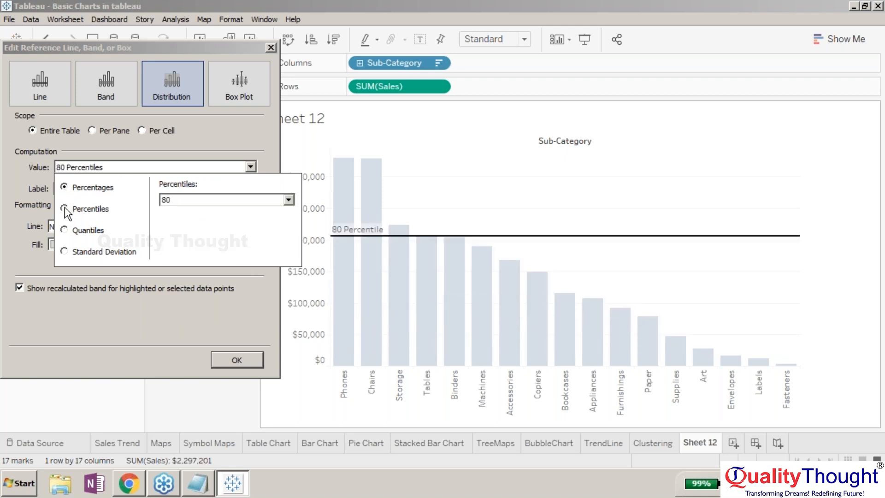
left_click(34, 210)
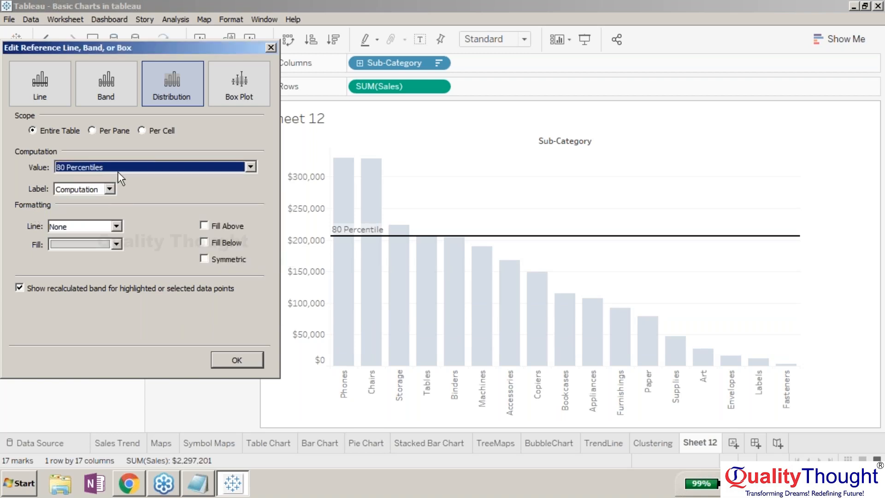
left_click(145, 164)
left_click(87, 187)
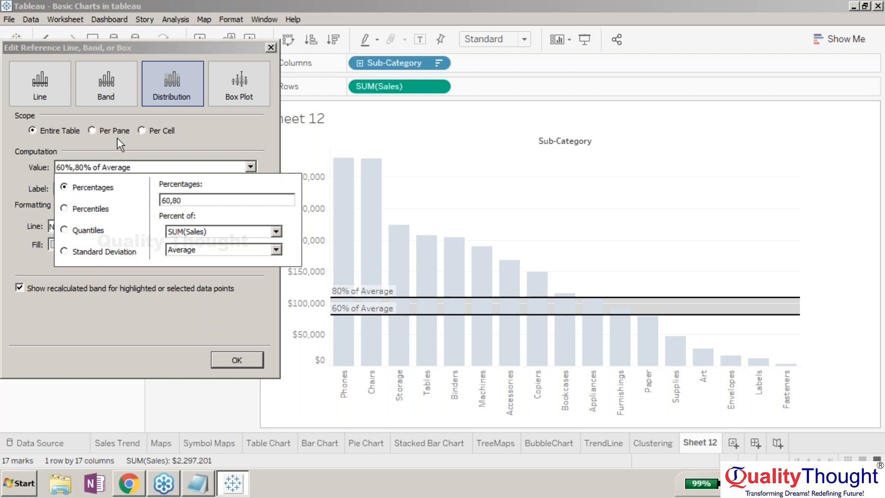
left_click(236, 144)
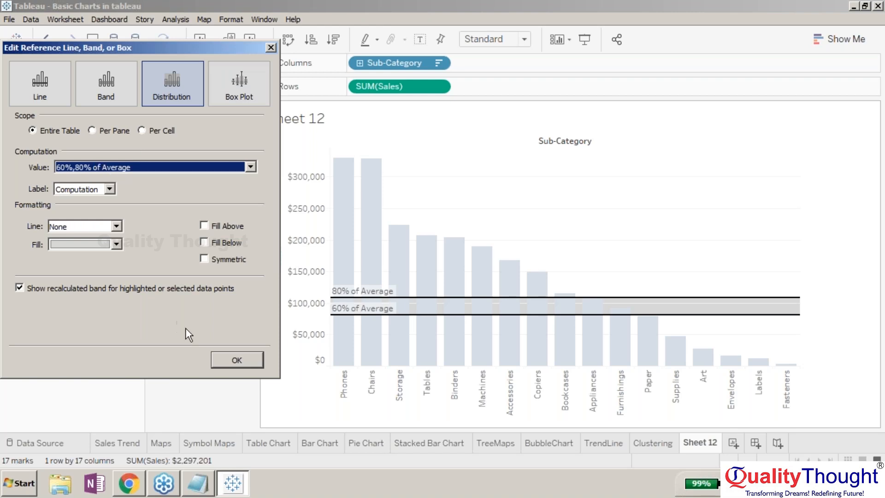
left_click(240, 359)
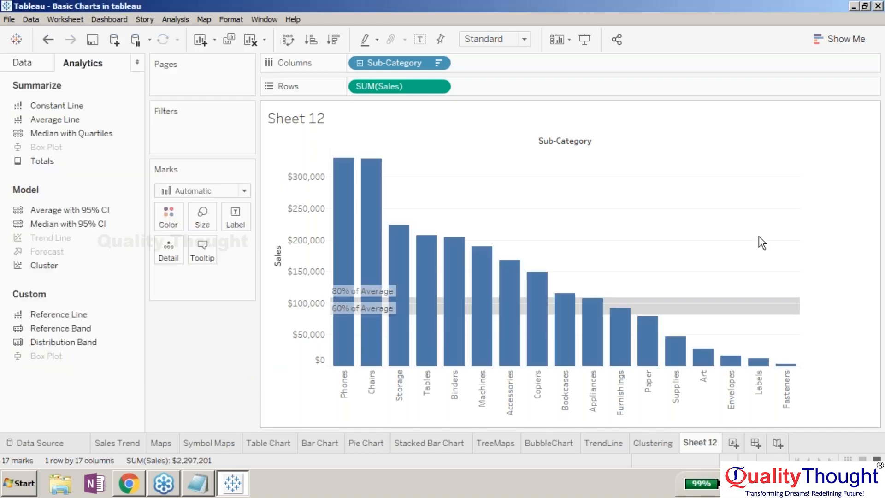
Compare the TrendLine and Clustering worksheets and return to Sheet 12.
mouse_move(391, 298)
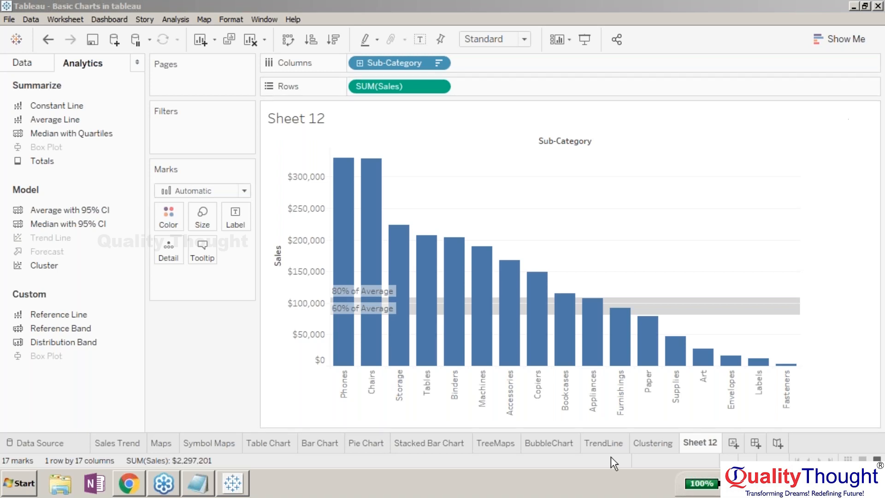
left_click(603, 438)
left_click(643, 442)
left_click(613, 441)
left_click(649, 440)
left_click(607, 438)
left_click(655, 441)
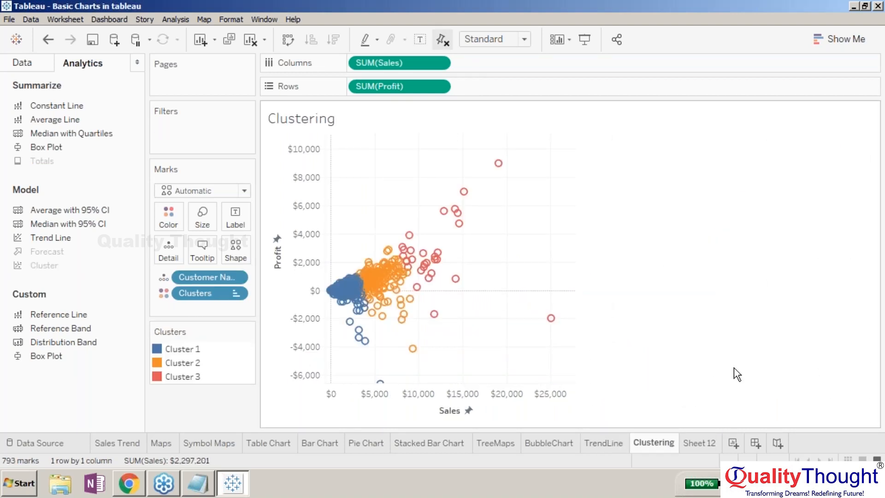
left_click(692, 444)
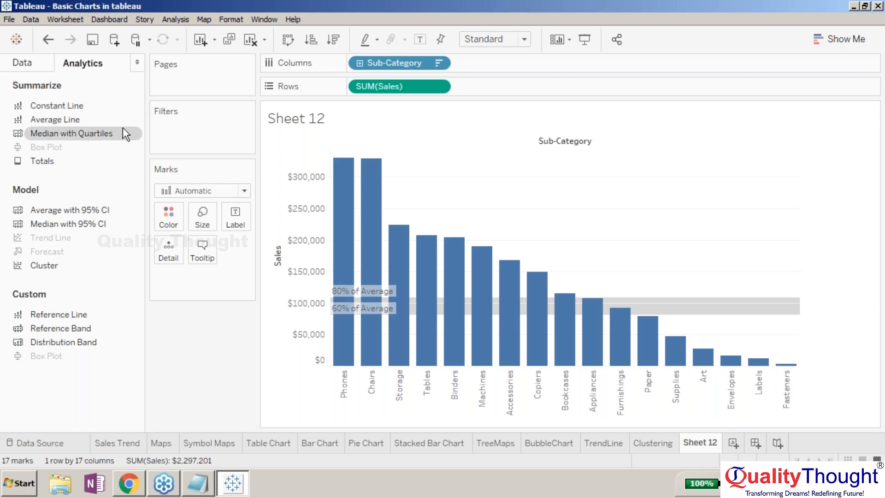
Add Median with Quartiles to the Sales by Sub-Category chart, and try adding grand totals before undoing them.
left_click_drag(161, 137, 323, 152)
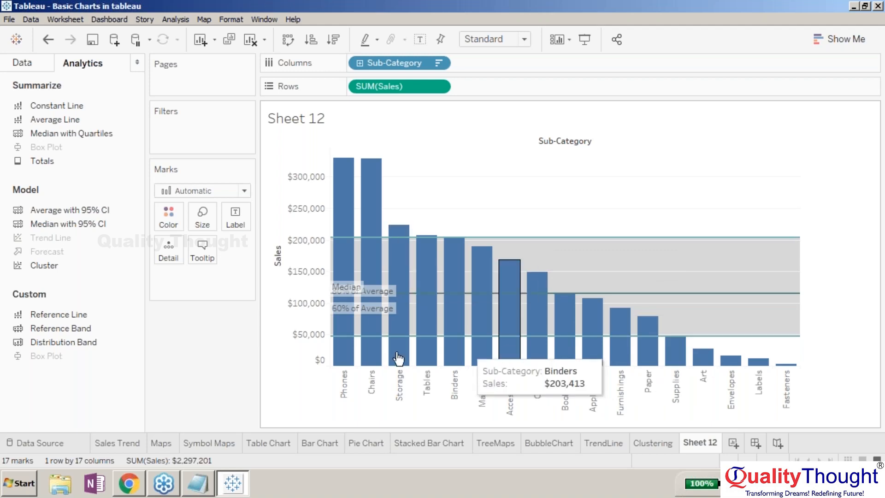
left_click_drag(58, 157, 538, 180)
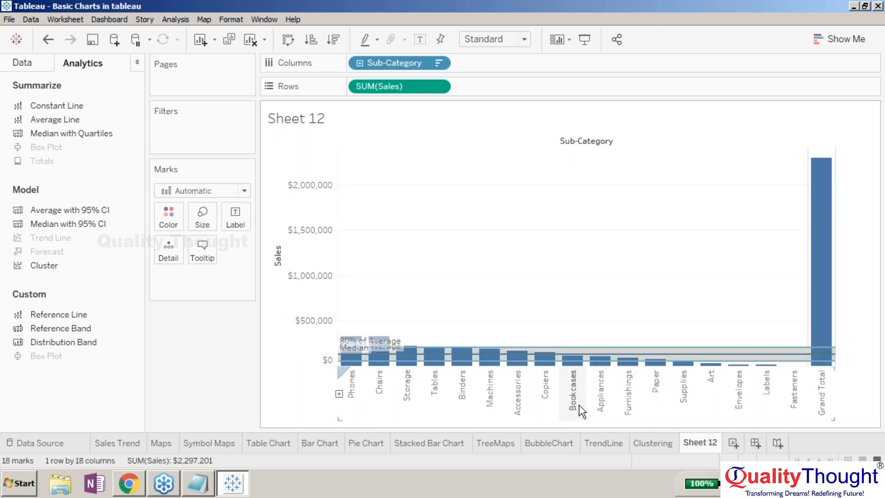
key("ctrl+z")
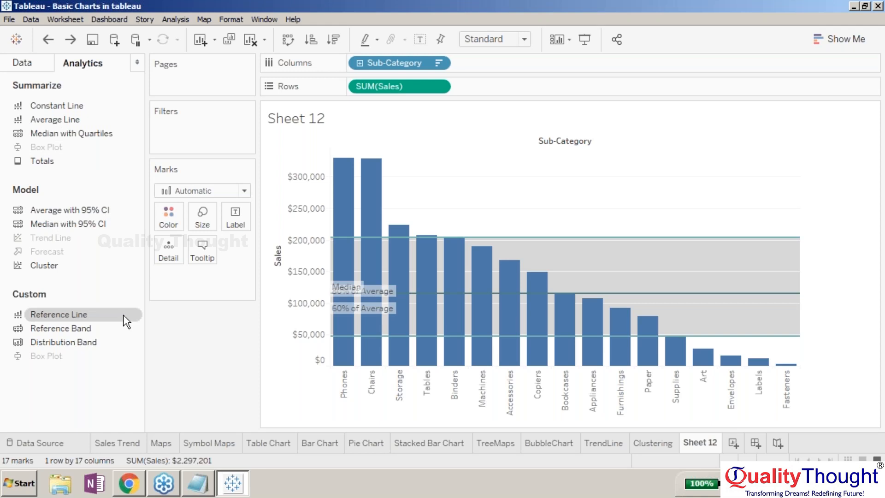
Rename Sheet 12 as "Constant / Average Lines".
right_click(695, 448)
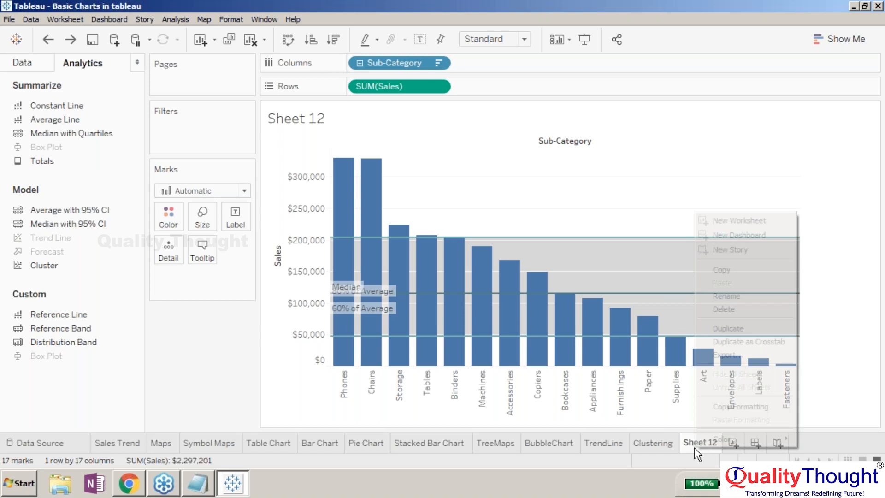
left_click(745, 295)
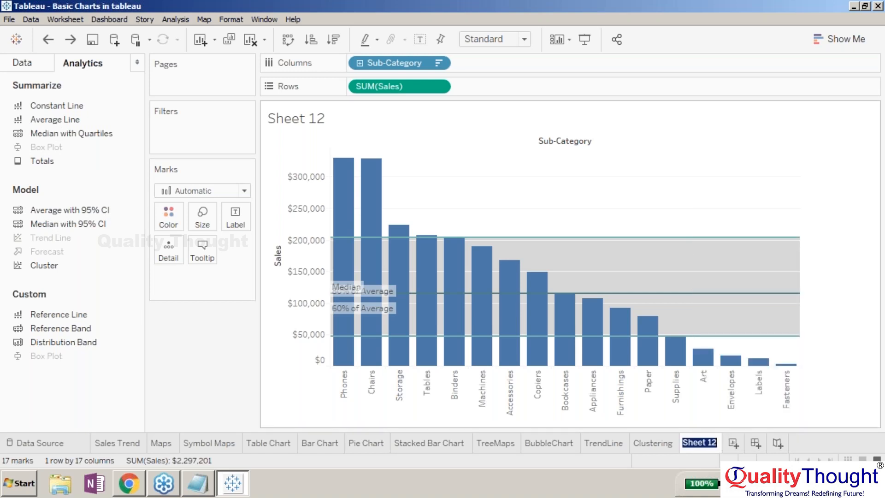
type("Constant / A")
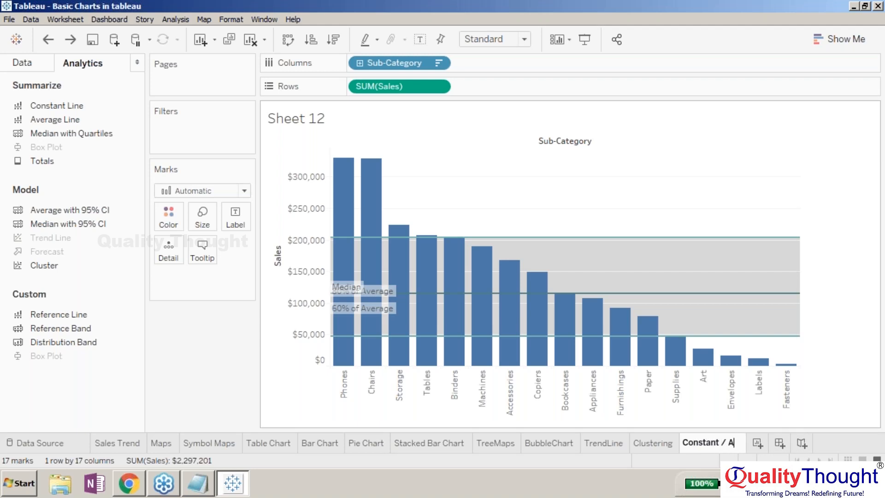
type("verage Lines")
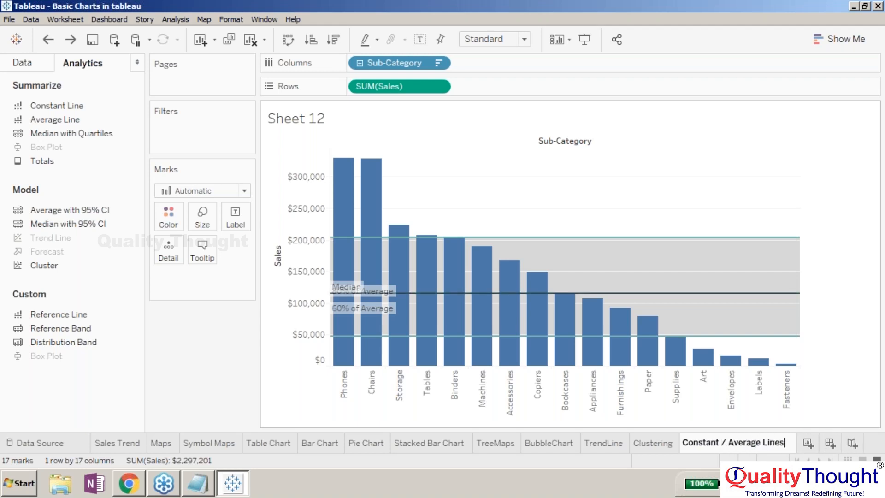
key("Return")
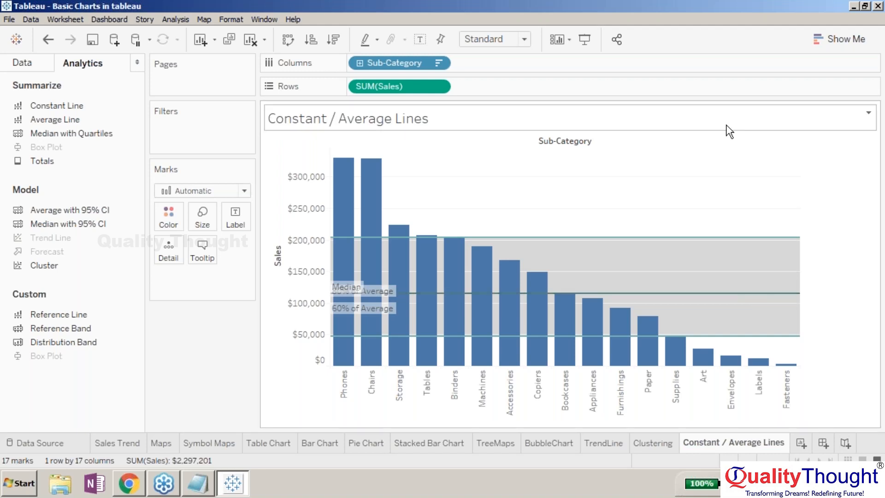